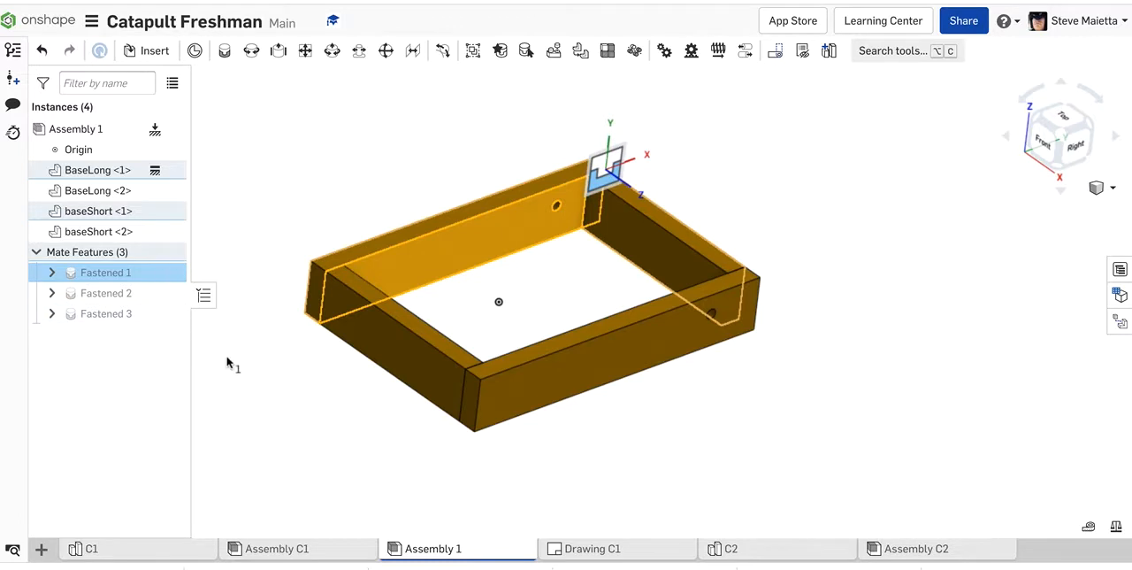
Step: Highlight the Fastened 2 and Fastened 3 mates to review which frame parts they join
{"action": "left_click", "coordinate": [106, 293]}
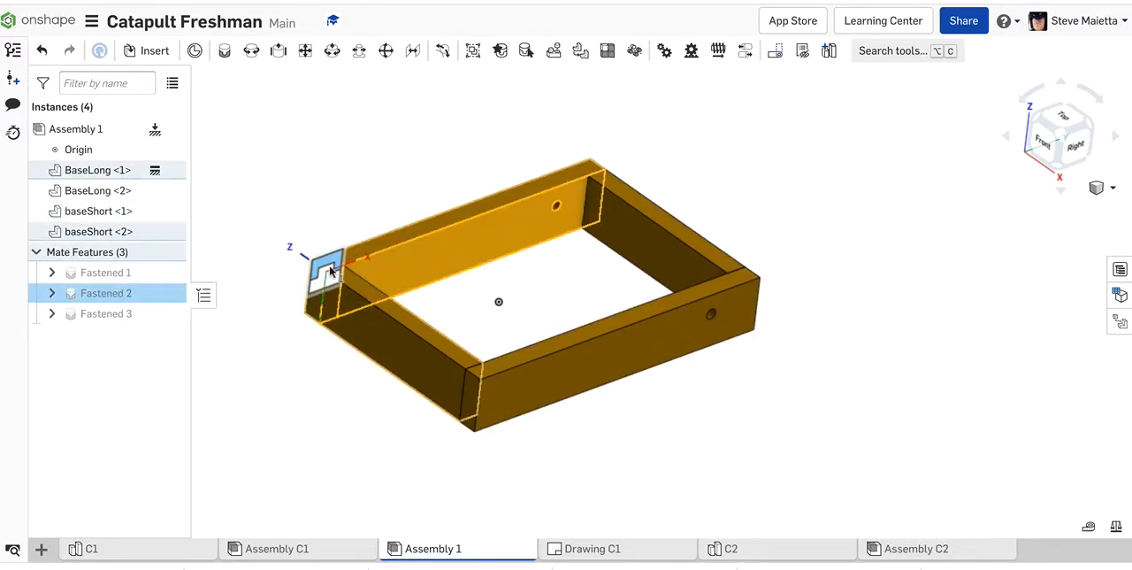
{"action": "left_click", "coordinate": [93, 314]}
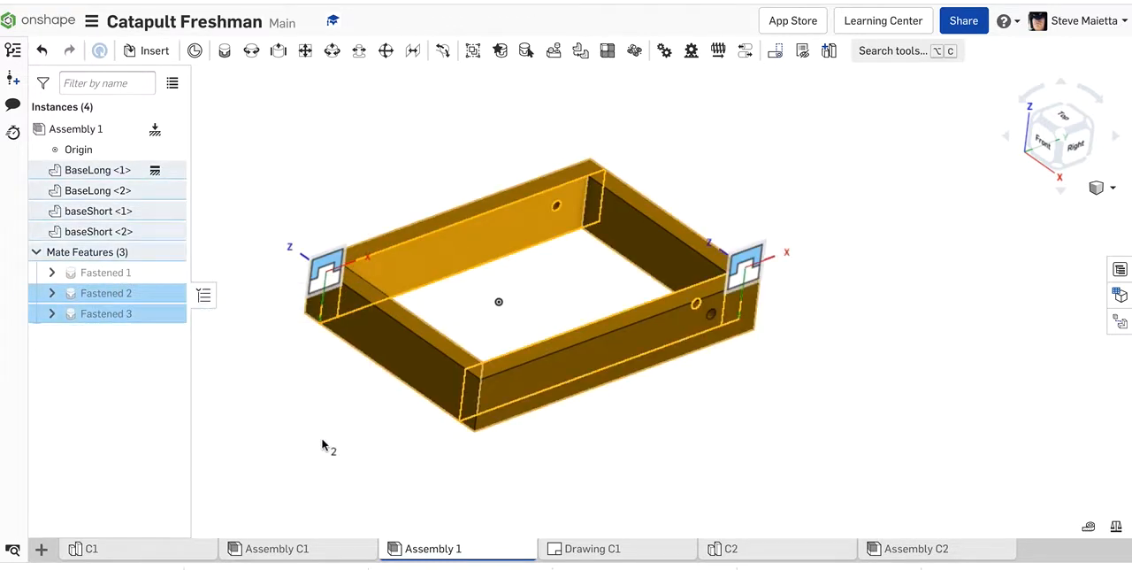
{"action": "left_click", "coordinate": [323, 445]}
Step: Open the Fastened 3 mate for editing and enable its offset
{"action": "left_click", "coordinate": [108, 315]}
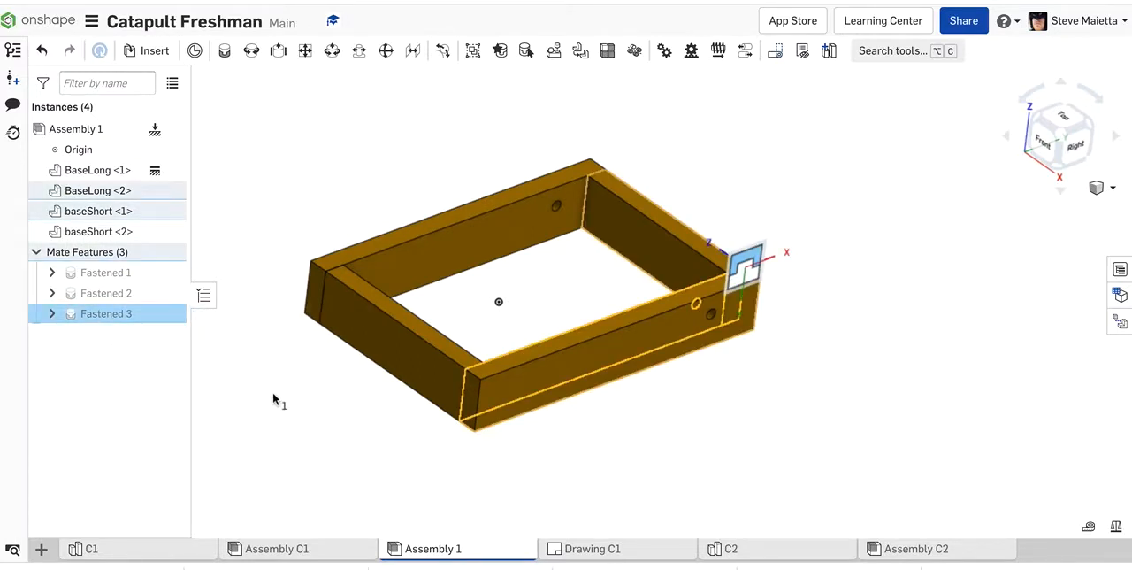
{"action": "double_click", "coordinate": [89, 316]}
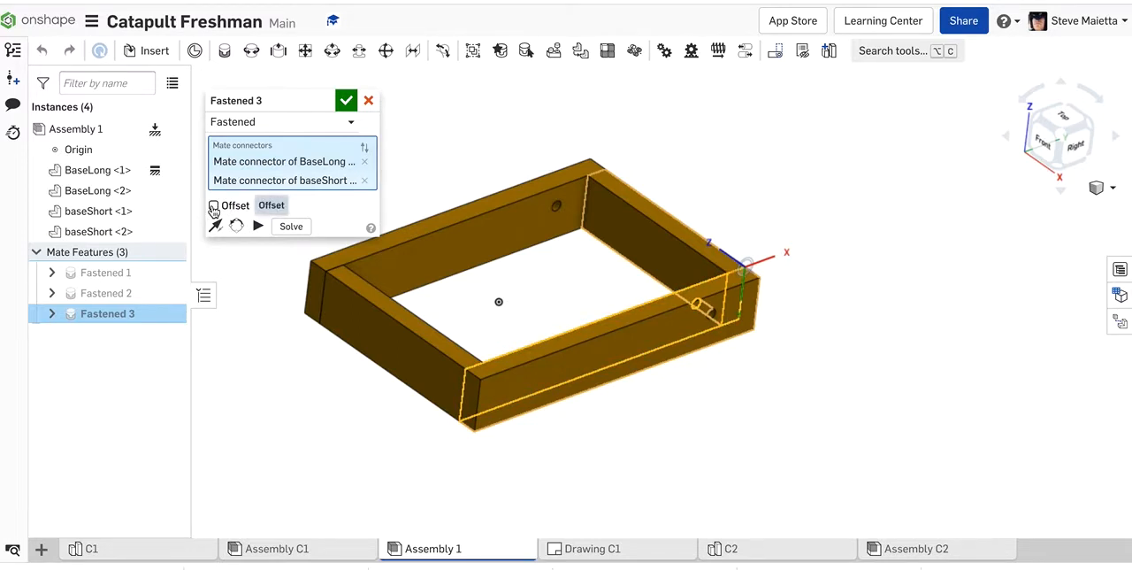
{"action": "left_click", "coordinate": [213, 206]}
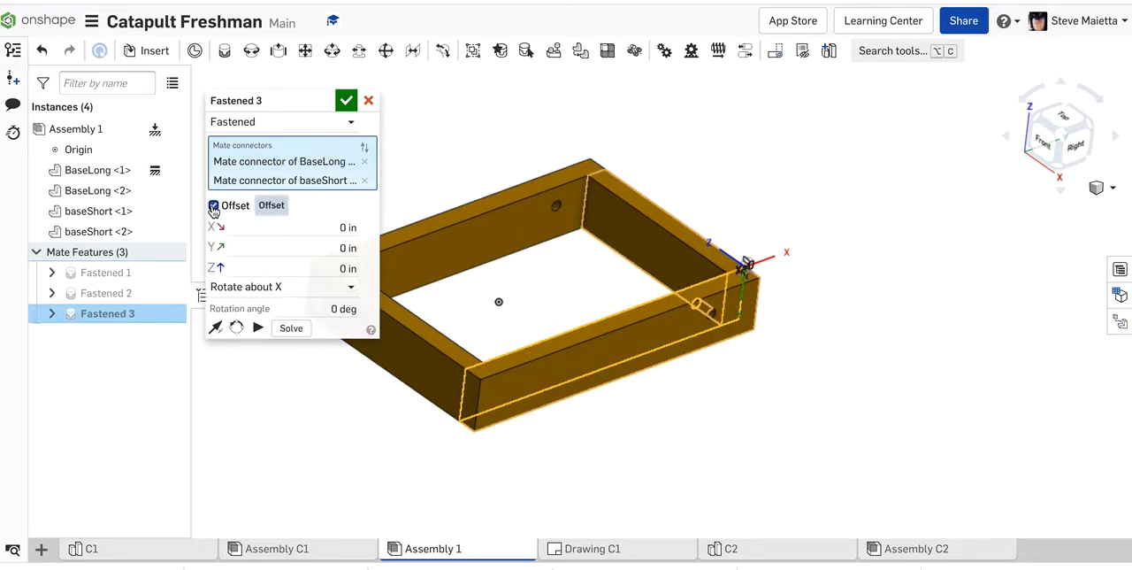
Step: Try Z offsets on the mate down to -0.7 in, then bring the value back to 0 in
{"action": "left_click", "coordinate": [295, 269]}
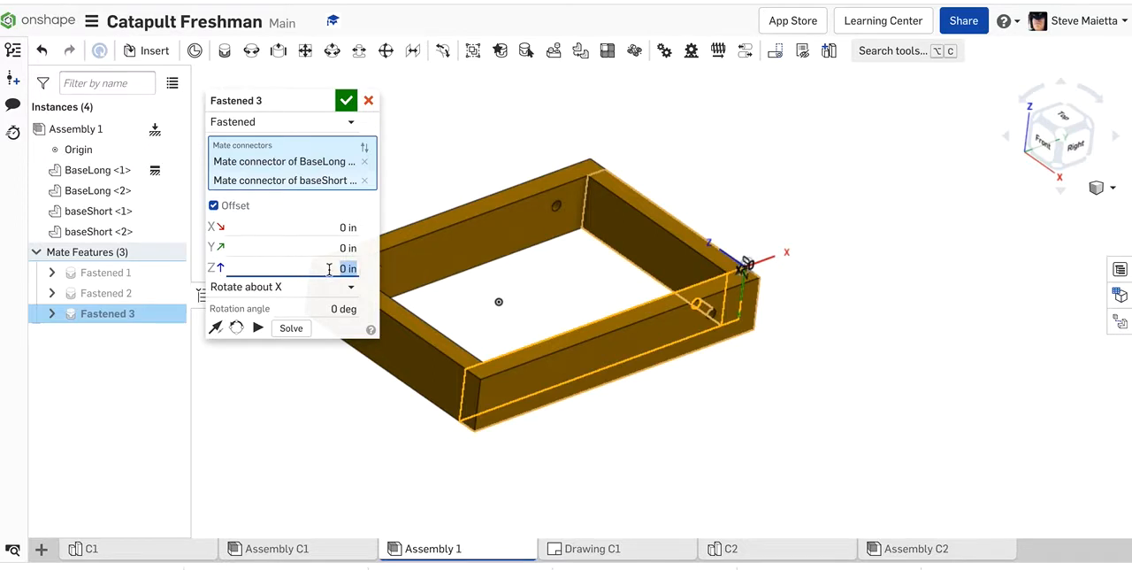
{"action": "type", "text": "0.1"}
{"action": "key", "text": "Return"}
{"action": "key", "text": "Down"}
{"action": "key", "text": "Down"}
{"action": "key", "text": "Down"}
{"action": "key", "text": "Down"}
{"action": "key", "text": "Down"}
{"action": "key", "text": "Down"}
{"action": "key", "text": "Down"}
{"action": "key", "text": "Down"}
{"action": "key", "text": "Down"}
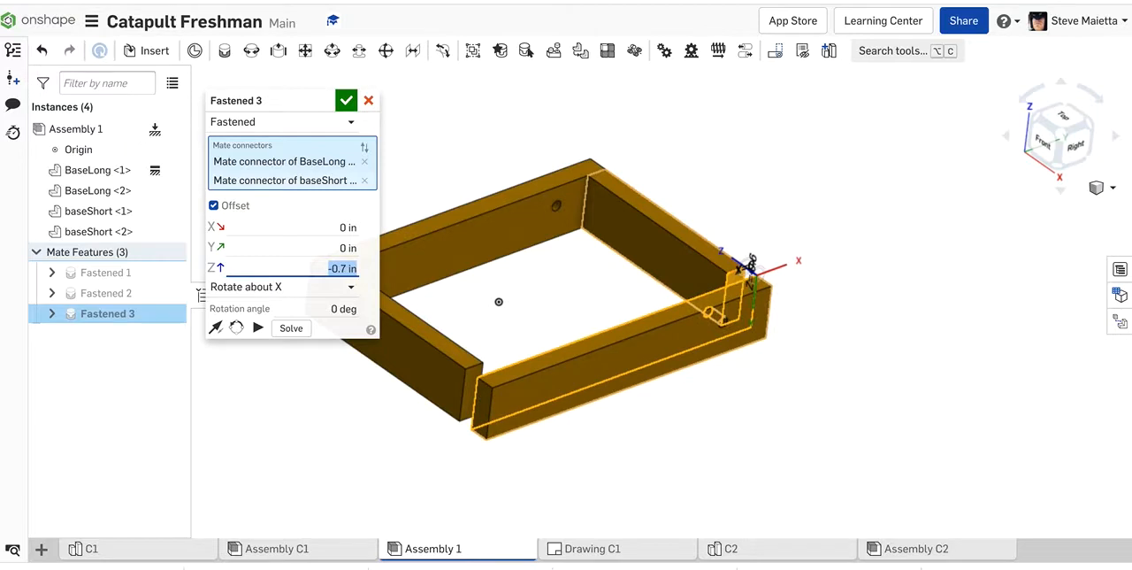
{"action": "key", "text": "Up"}
{"action": "key", "text": "Up"}
{"action": "key", "text": "Up"}
{"action": "key", "text": "Up"}
{"action": "key", "text": "Up"}
{"action": "key", "text": "Up"}
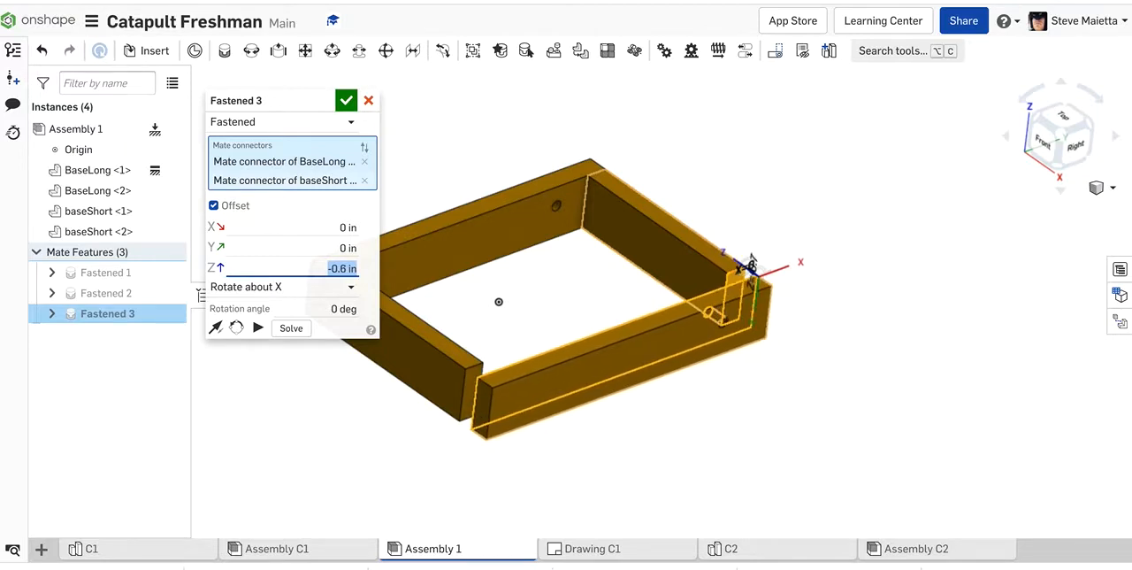
{"action": "key", "text": "Up"}
{"action": "key", "text": "Up"}
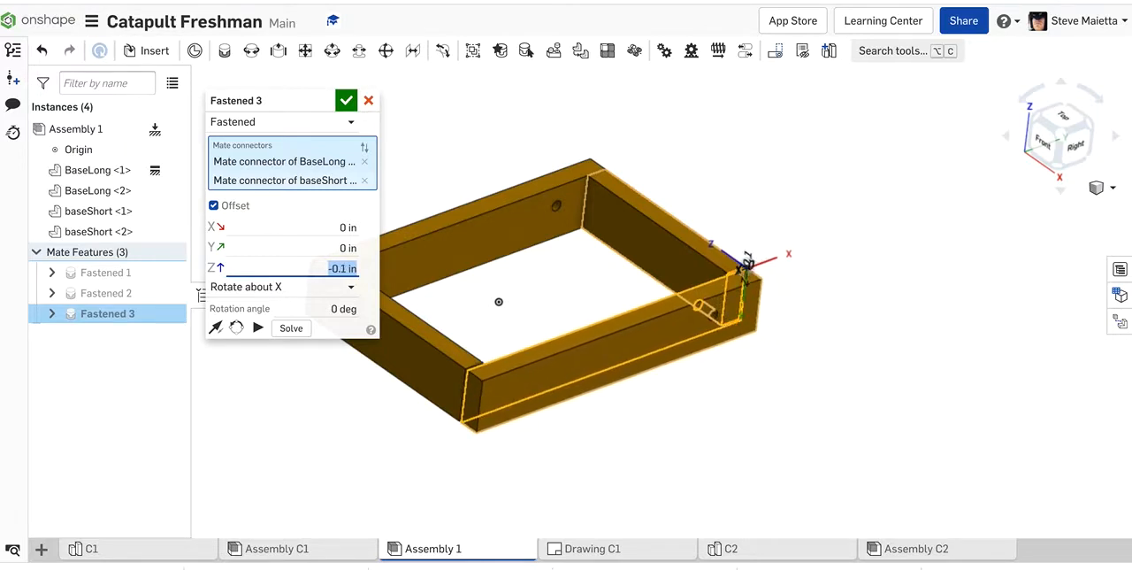
Step: Try Y offsets such as 0.5 in on the mate, then bring the value back to 0 in
{"action": "left_click", "coordinate": [317, 248]}
{"action": "key", "text": "Up"}
{"action": "key", "text": "Up"}
{"action": "key", "text": "Up"}
{"action": "key", "text": "Up"}
{"action": "key", "text": "Up"}
{"action": "key", "text": "Down"}
{"action": "key", "text": "Down"}
{"action": "key", "text": "Down"}
{"action": "key", "text": "Down"}
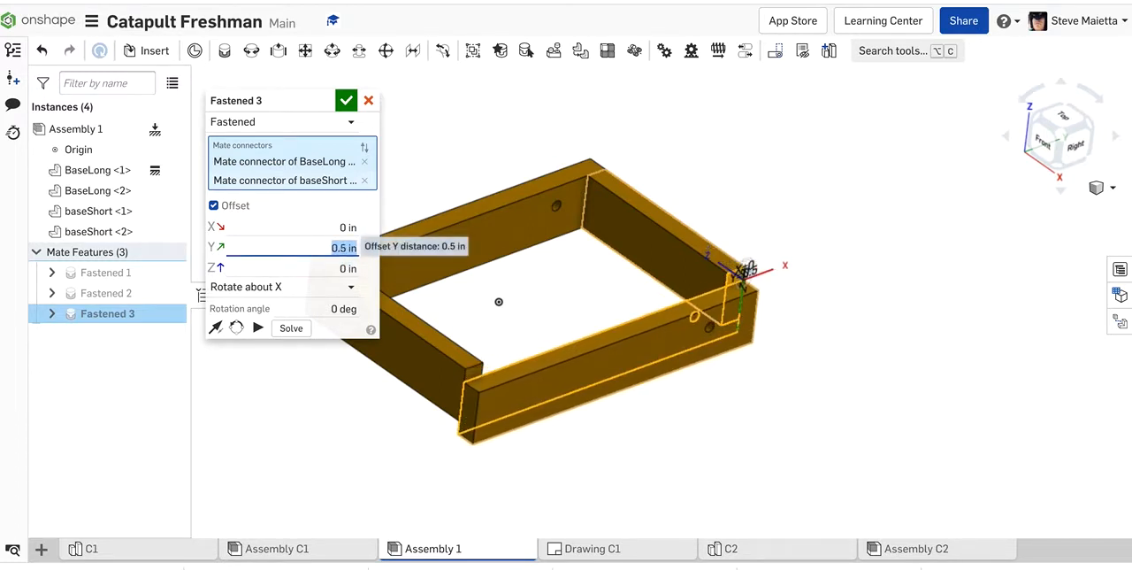
{"action": "key", "text": "Down"}
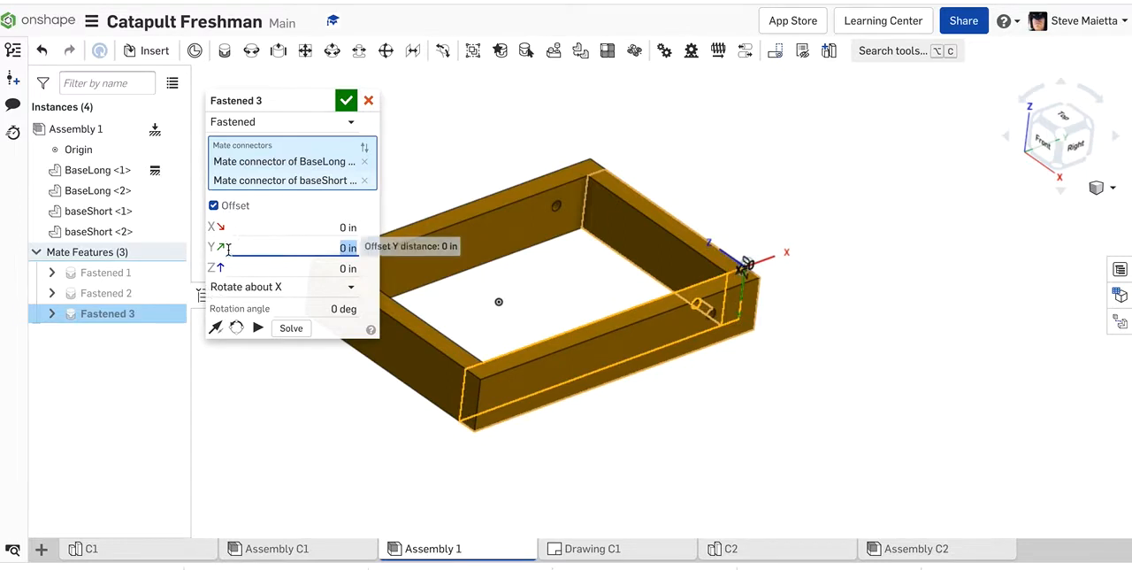
Step: Set the mate's offset rotation to Rotate about Z and accept the edited mate
{"action": "left_click", "coordinate": [348, 283]}
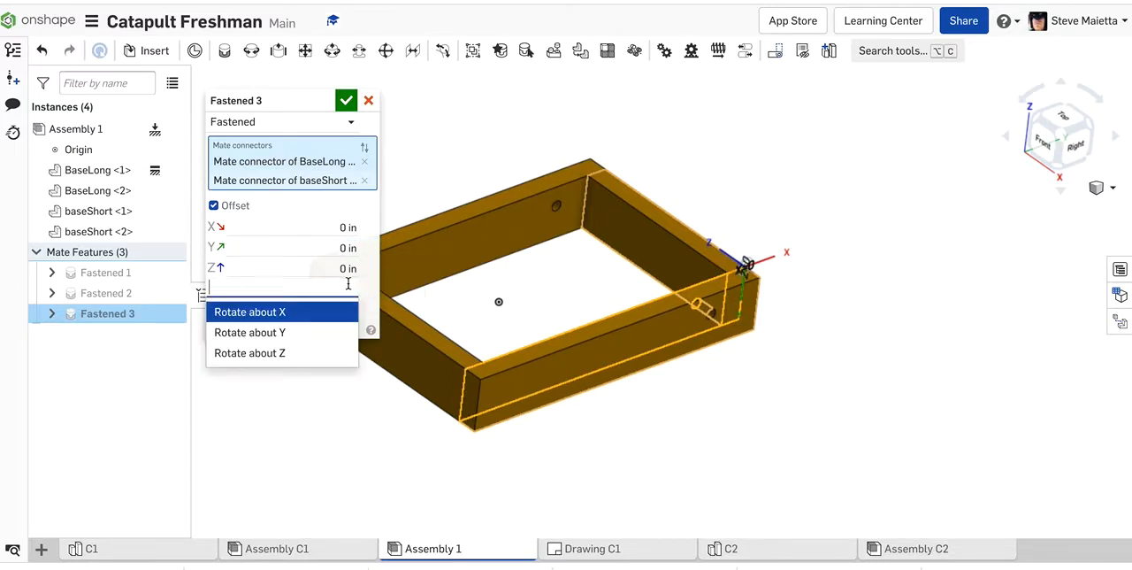
{"action": "left_click", "coordinate": [274, 332]}
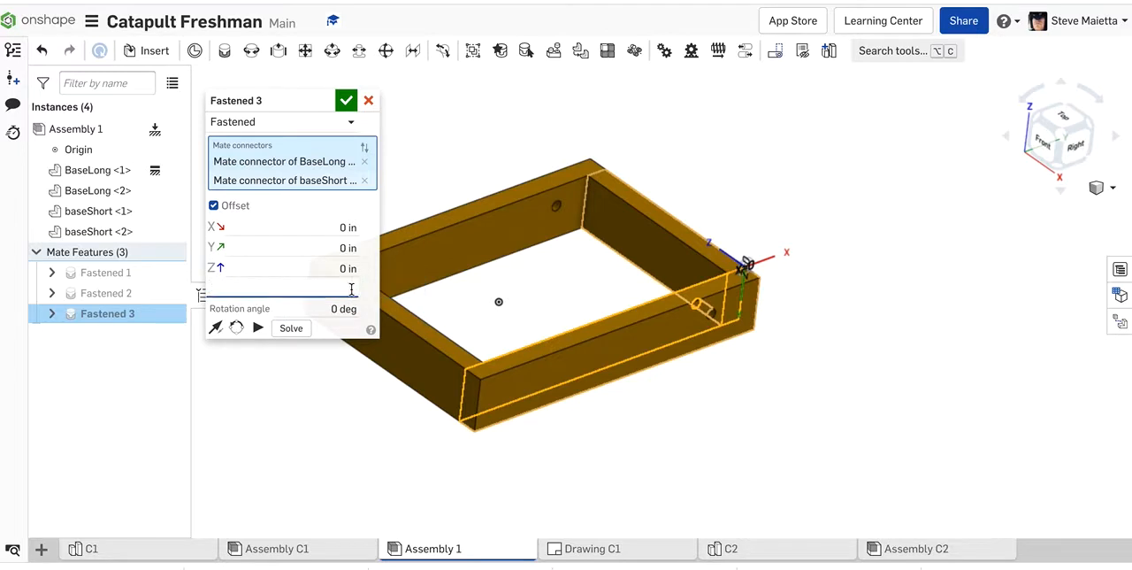
{"action": "left_click", "coordinate": [351, 288]}
{"action": "left_click", "coordinate": [265, 354]}
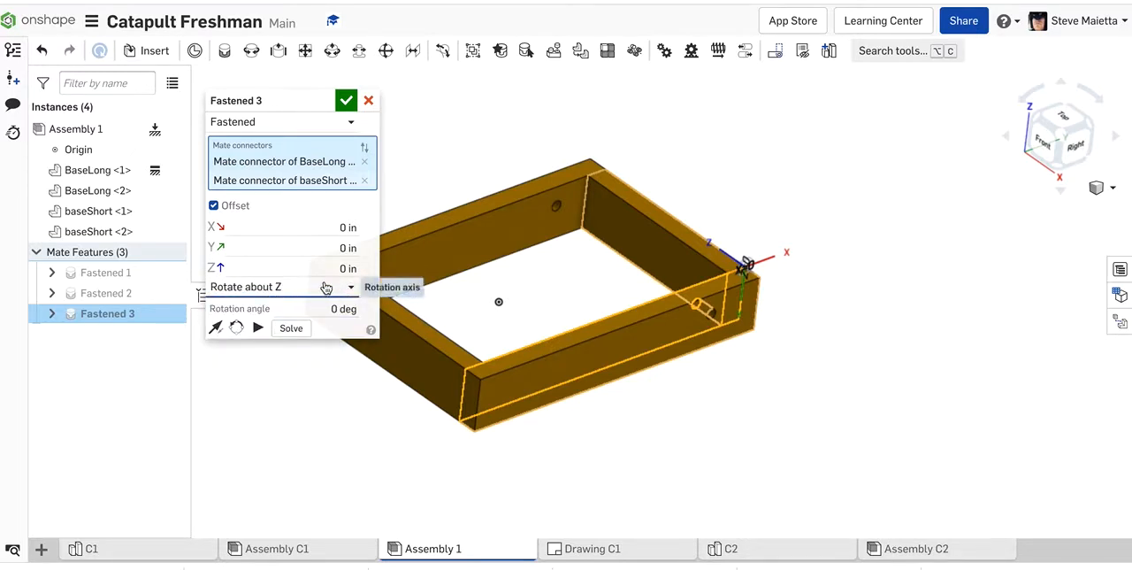
{"action": "left_click", "coordinate": [346, 101]}
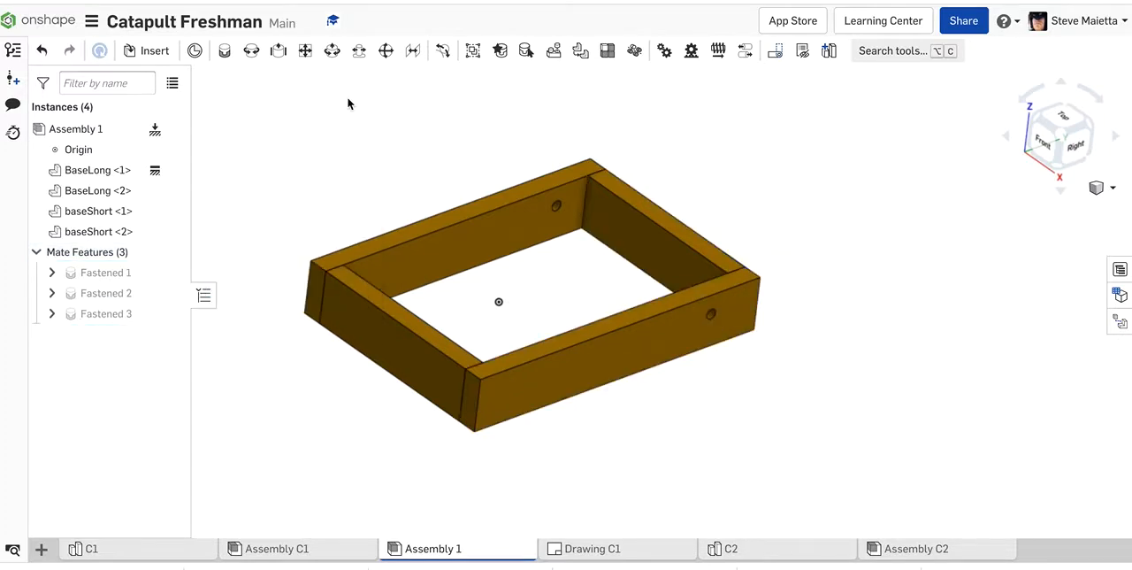
Step: Insert Part 8 from the C1 part studio into empty space beside the base frame
{"action": "left_click", "coordinate": [149, 53]}
{"action": "left_click", "coordinate": [198, 272]}
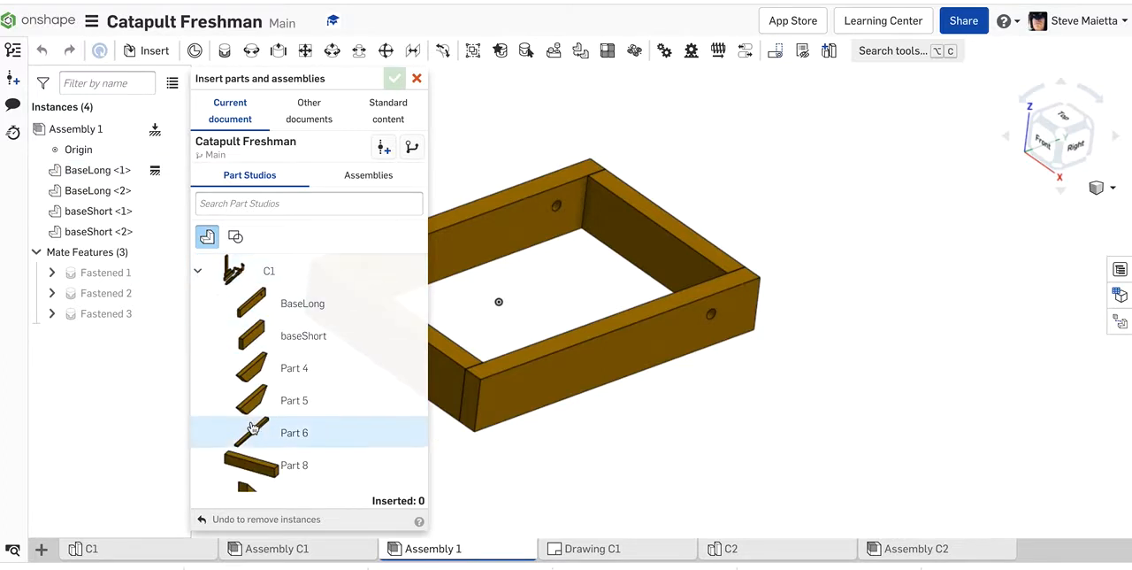
{"action": "left_click_drag", "start_coordinate": [313, 440], "coordinate": [906, 168]}
Step: Insert two Upright parts from C1 beside the base frame and finish inserting
{"action": "scroll", "coordinate": [346, 298], "scroll_direction": "down", "scroll_amount": 3}
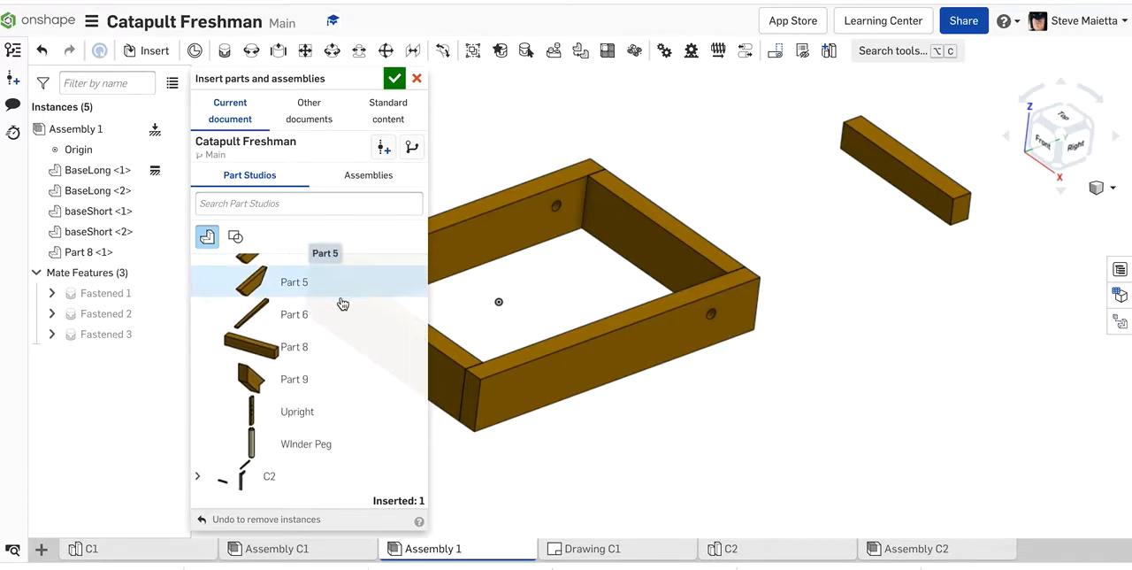
{"action": "left_click", "coordinate": [287, 420]}
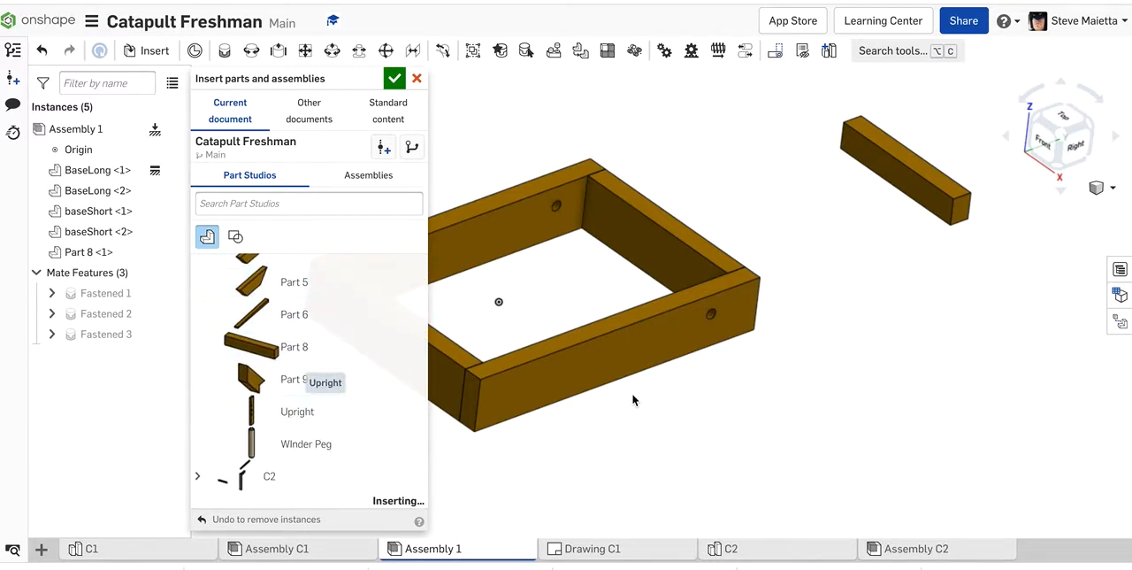
{"action": "left_click", "coordinate": [991, 335]}
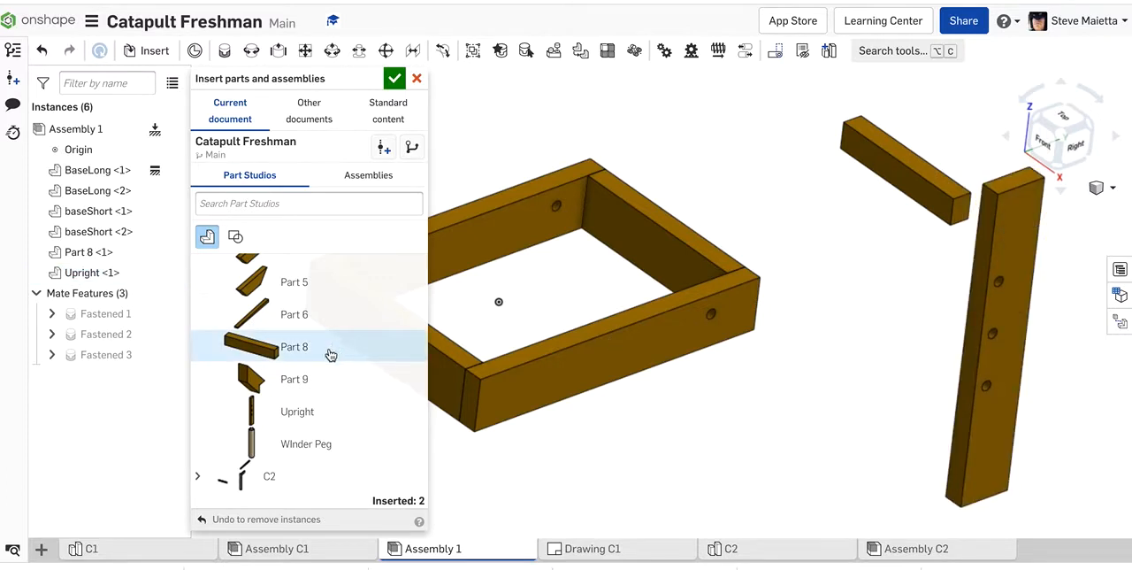
{"action": "left_click", "coordinate": [298, 413]}
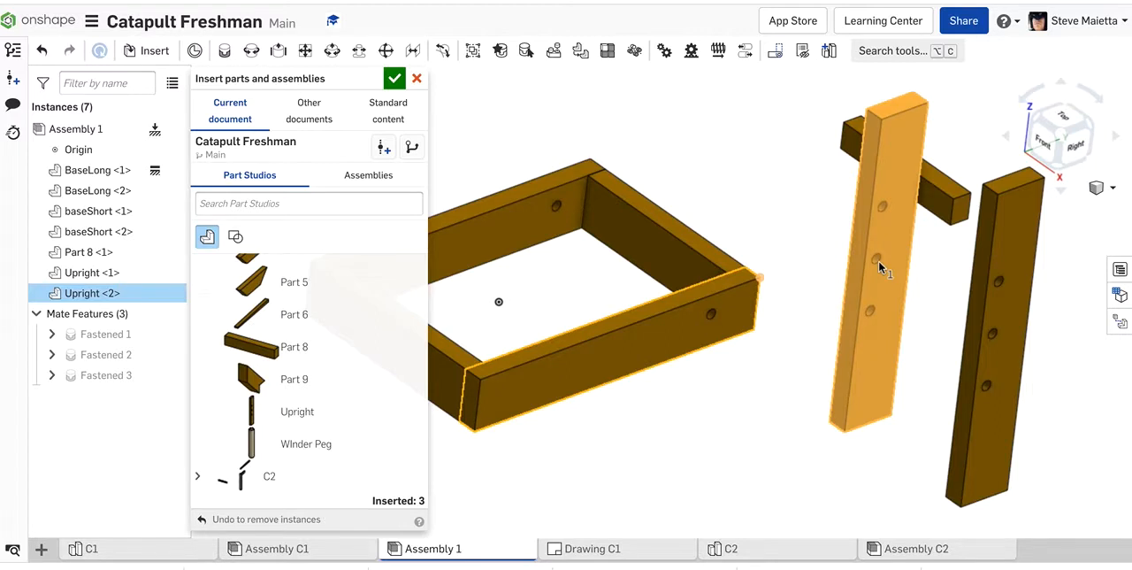
{"action": "left_click", "coordinate": [879, 262]}
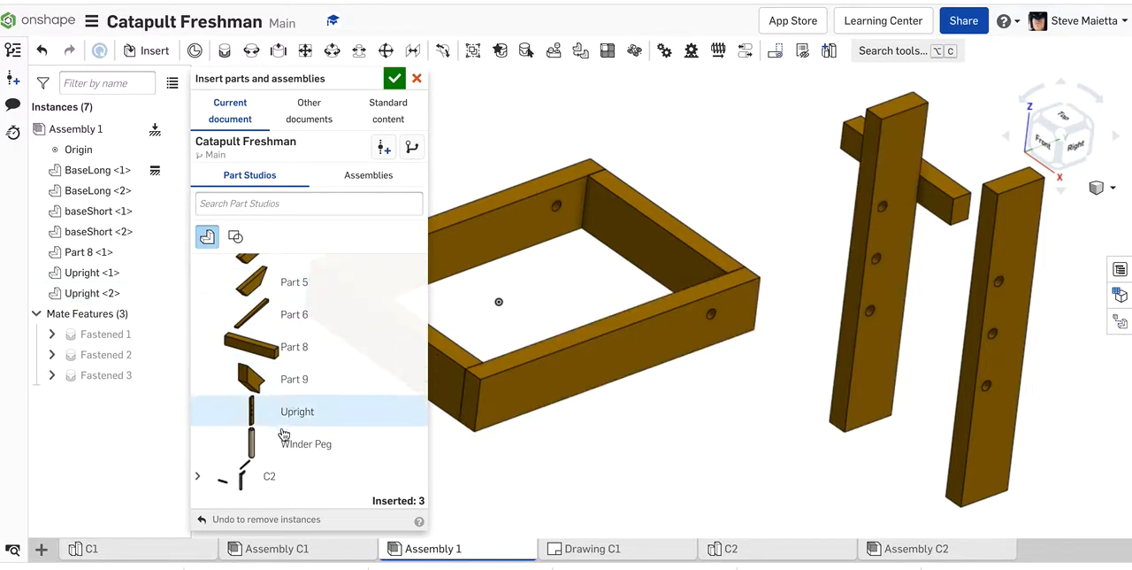
{"action": "scroll", "coordinate": [283, 433], "scroll_direction": "up", "scroll_amount": 2}
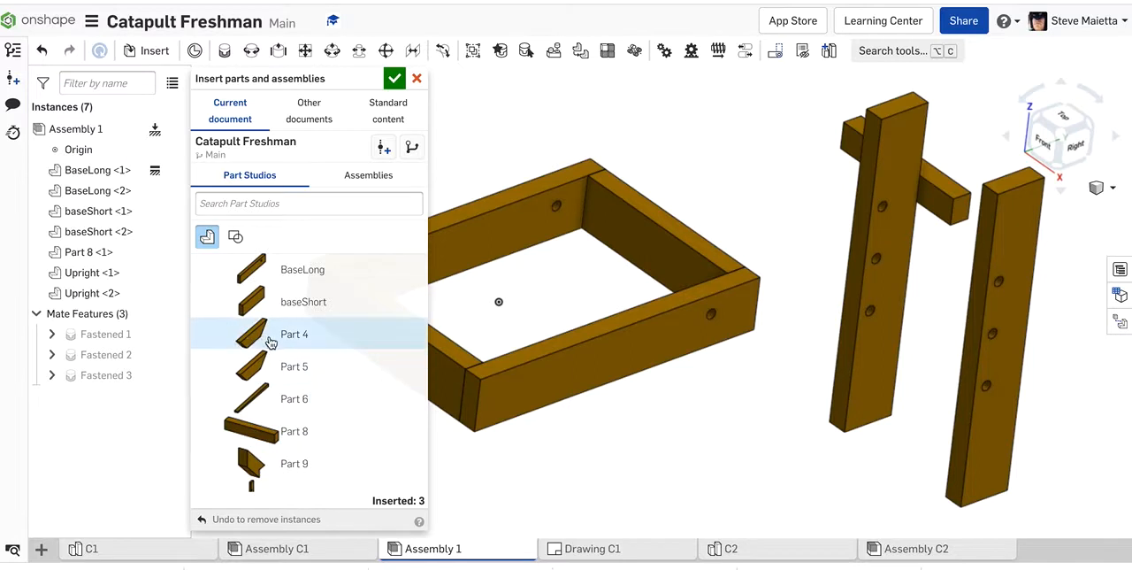
{"action": "scroll", "coordinate": [258, 392], "scroll_direction": "up", "scroll_amount": 1}
{"action": "scroll", "coordinate": [258, 392], "scroll_direction": "up", "scroll_amount": 1}
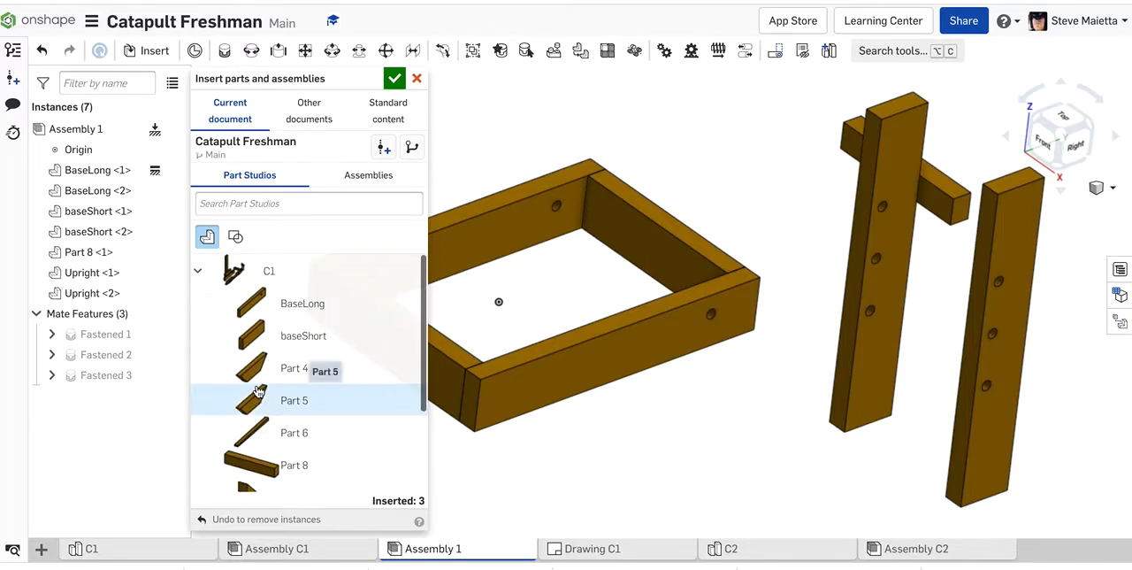
{"action": "left_click", "coordinate": [396, 82]}
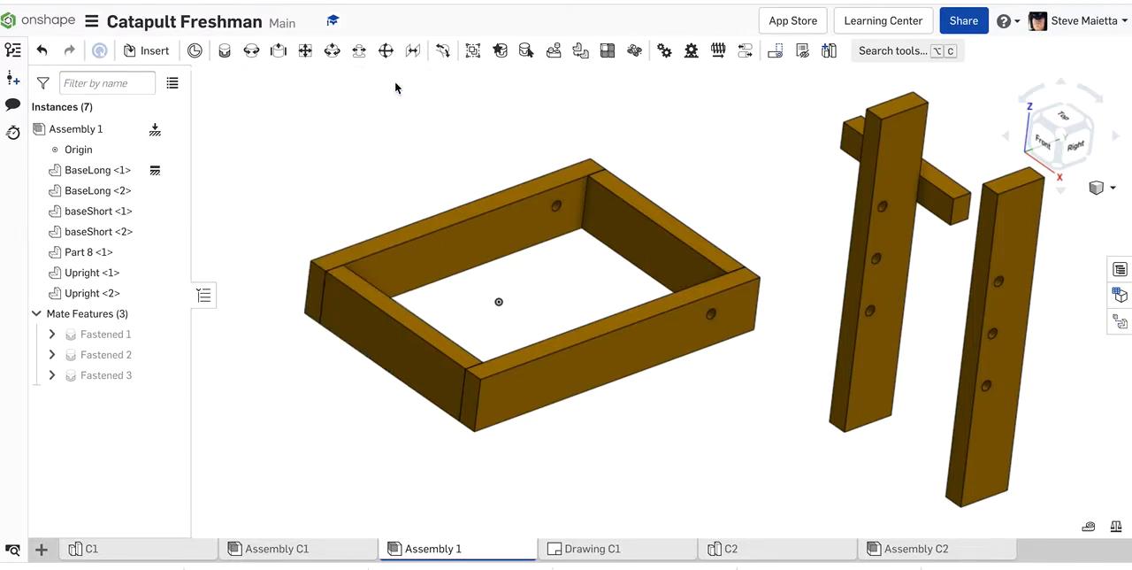
Step: In the front view, move the upright that overlaps Part 8 toward the base frame
{"action": "scroll", "coordinate": [340, 157], "scroll_direction": "down", "scroll_amount": 2}
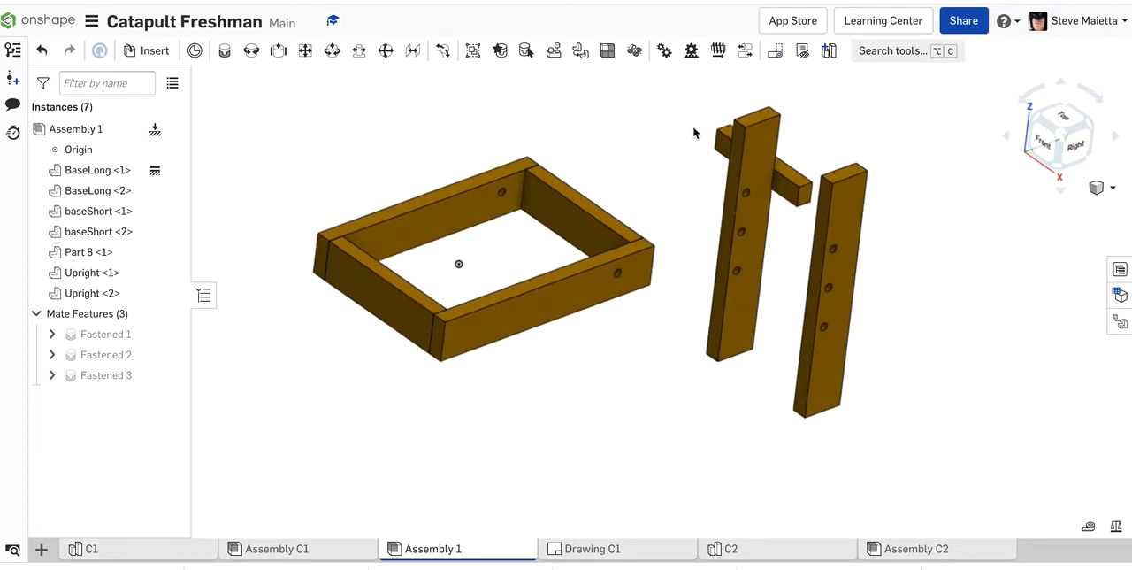
{"action": "right_click_drag", "start_coordinate": [680, 131], "coordinate": [712, 133]}
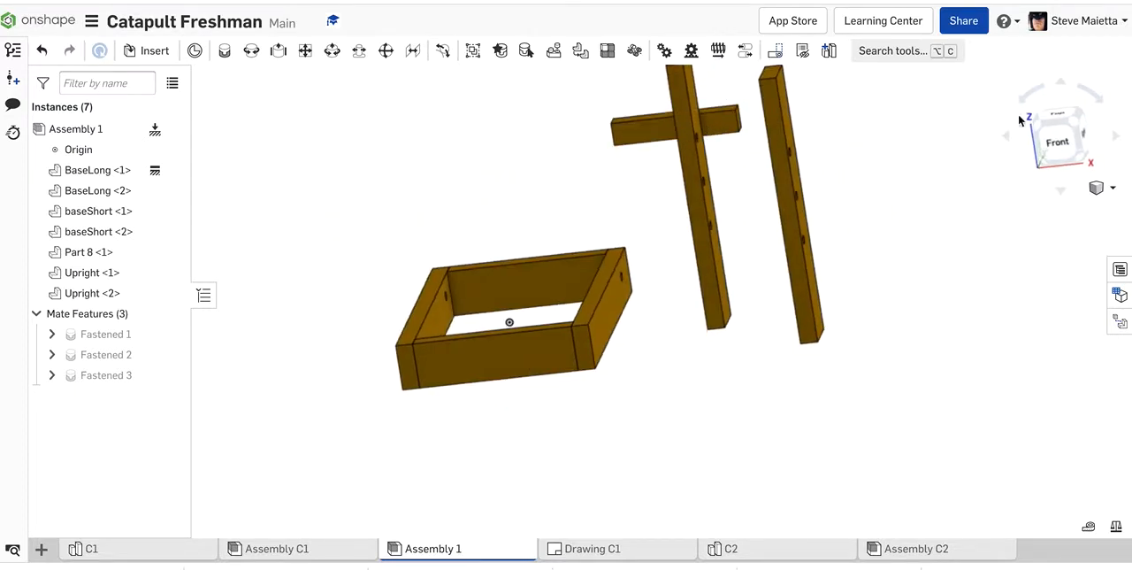
{"action": "left_click", "coordinate": [1068, 145]}
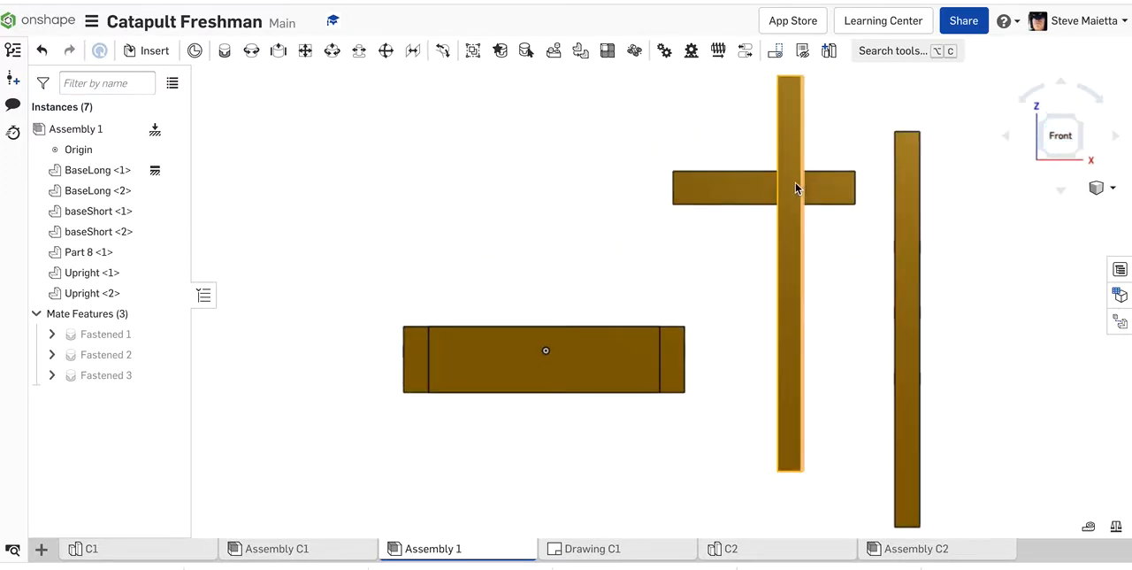
{"action": "left_click_drag", "start_coordinate": [792, 182], "coordinate": [631, 244]}
Step: Start a Fastened mate with the midpoint of the top edge on the wide face of Upright <2>
{"action": "scroll", "coordinate": [1001, 327], "scroll_direction": "down", "scroll_amount": 5}
{"action": "right_click_drag", "start_coordinate": [1000, 326], "coordinate": [916, 282]}
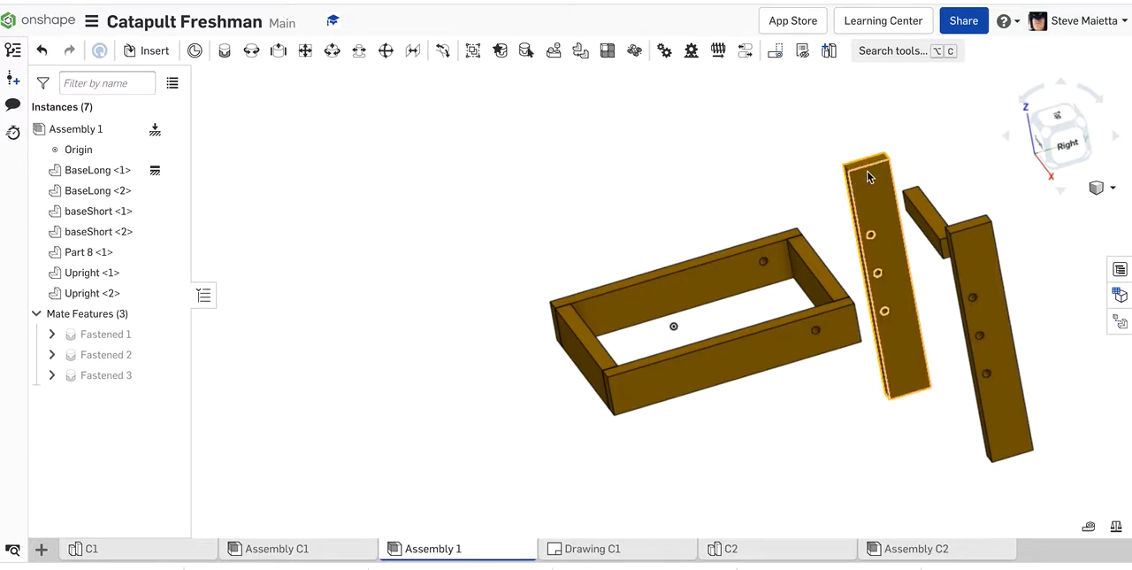
{"action": "left_click", "coordinate": [225, 51]}
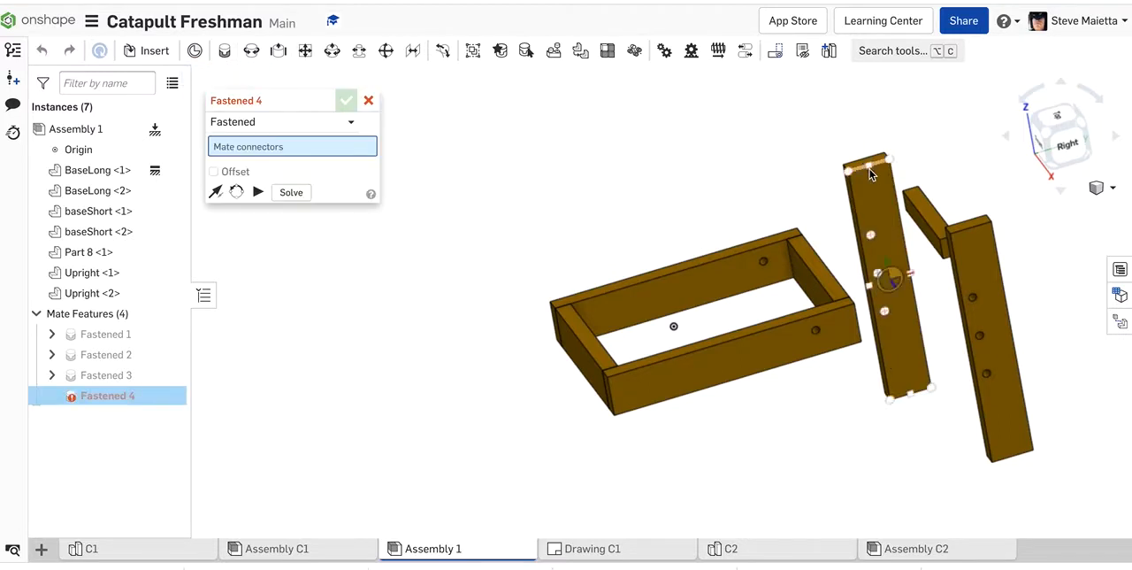
{"action": "scroll", "coordinate": [870, 169], "scroll_direction": "up", "scroll_amount": 10}
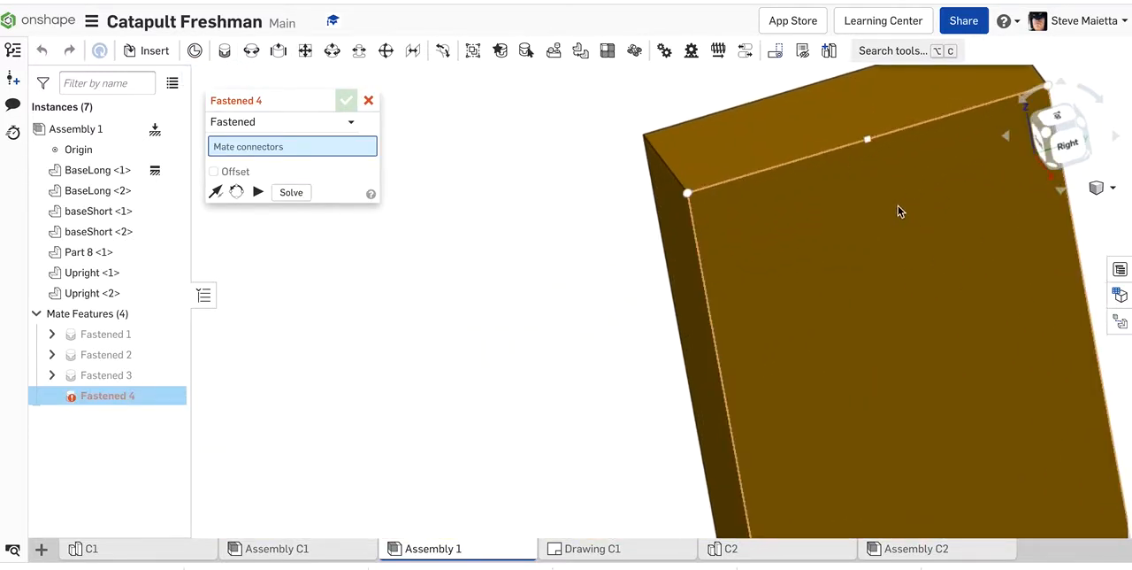
{"action": "left_click", "coordinate": [870, 155]}
Step: Fasten Part 8 to the upright by picking the midpoint of the top edge on Part 8's end face
{"action": "scroll", "coordinate": [870, 150], "scroll_direction": "down", "scroll_amount": 6}
{"action": "right_click_drag", "start_coordinate": [657, 199], "coordinate": [770, 221]}
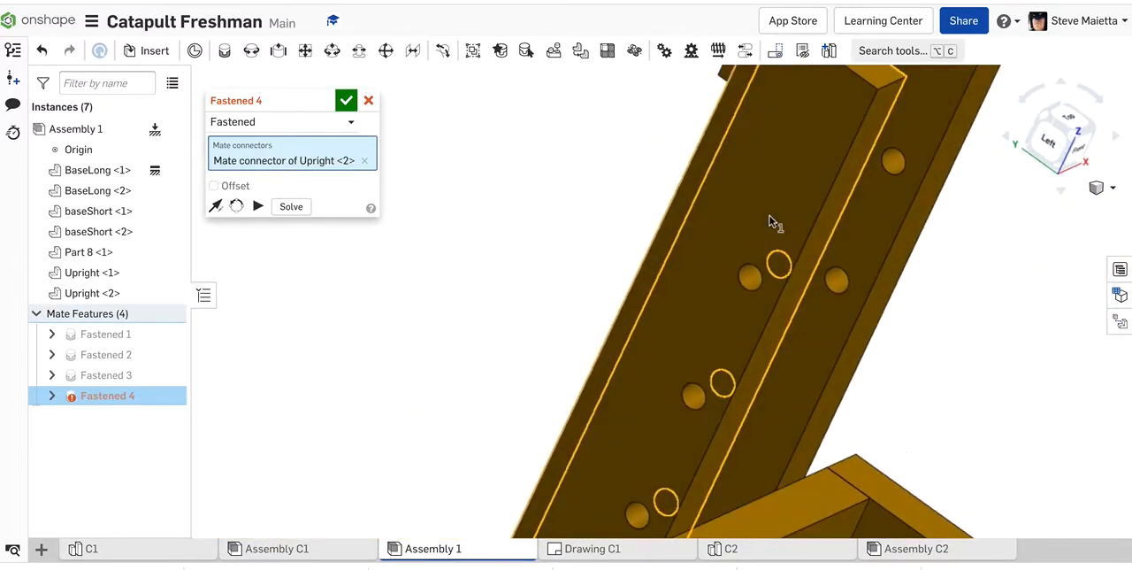
{"action": "right_click_drag", "start_coordinate": [546, 220], "coordinate": [588, 222]}
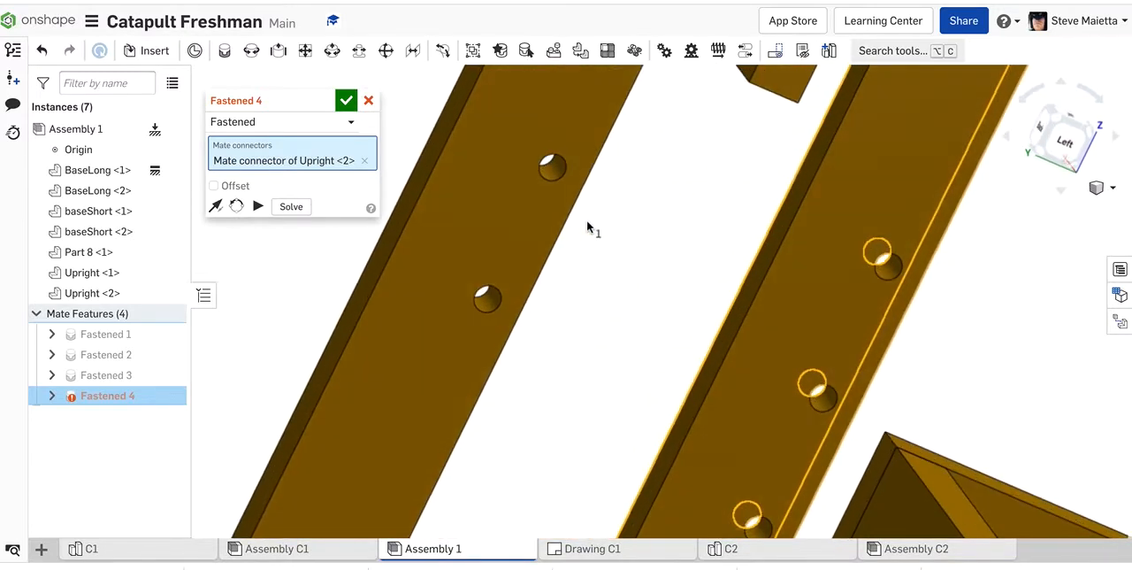
{"action": "key", "text": "ctrl+shift+Down"}
{"action": "key", "text": "ctrl+shift+Down"}
{"action": "key", "text": "ctrl+shift+Down"}
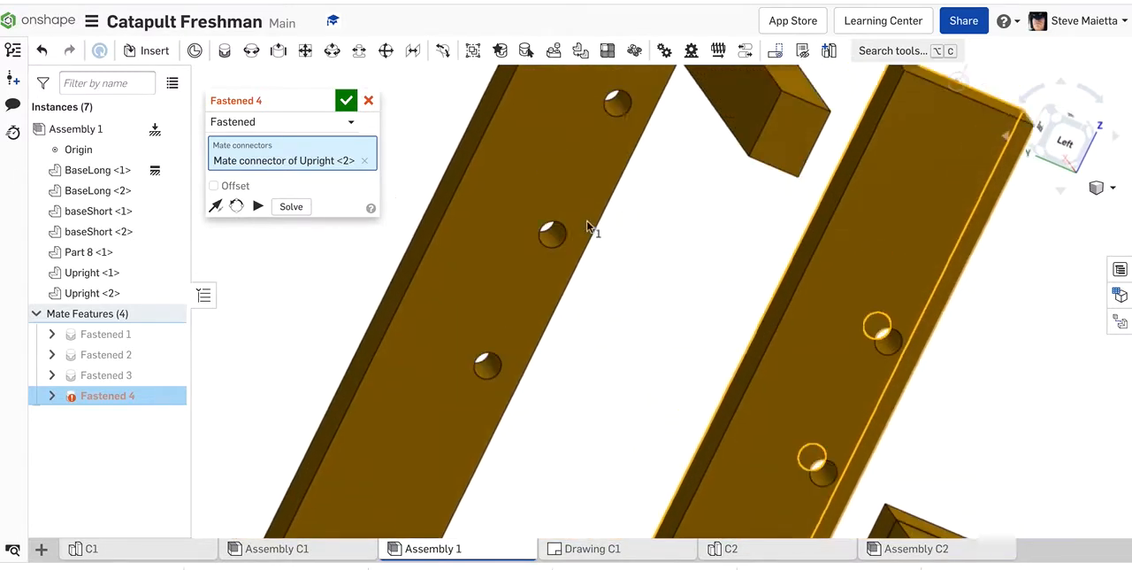
{"action": "scroll", "coordinate": [806, 271], "scroll_direction": "up", "scroll_amount": 10}
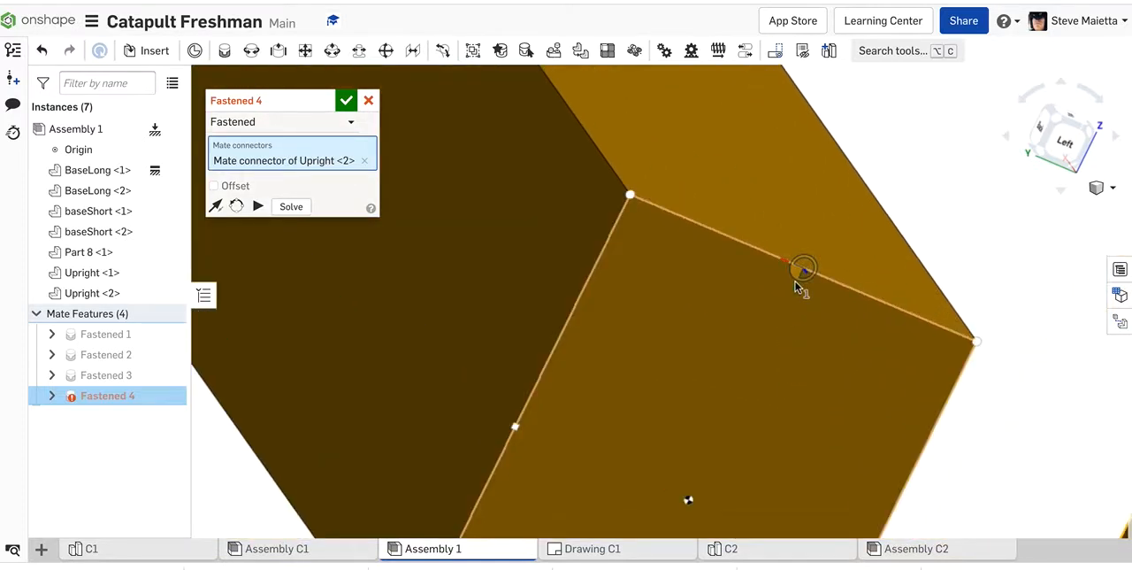
{"action": "scroll", "coordinate": [796, 283], "scroll_direction": "down", "scroll_amount": 2}
{"action": "left_click", "coordinate": [799, 283]}
{"action": "scroll", "coordinate": [801, 283], "scroll_direction": "down", "scroll_amount": 6}
{"action": "right_click_drag", "start_coordinate": [893, 205], "coordinate": [810, 193]}
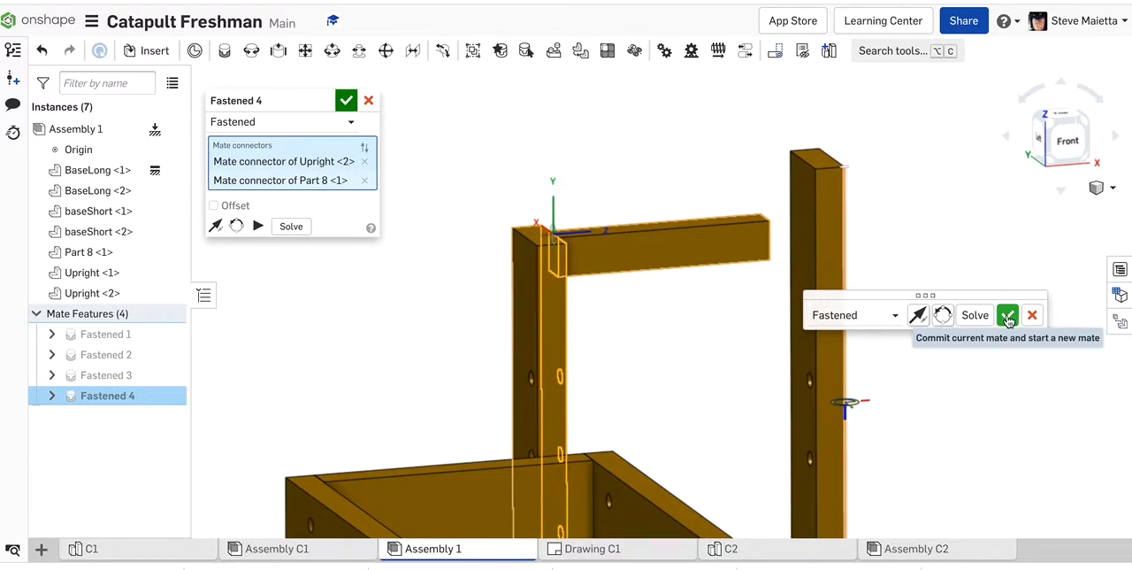
Step: Accept the current mate and start another Fastened mate at the midpoint of the top edge on Upright <1>'s wide inner face
{"action": "left_click", "coordinate": [1008, 316]}
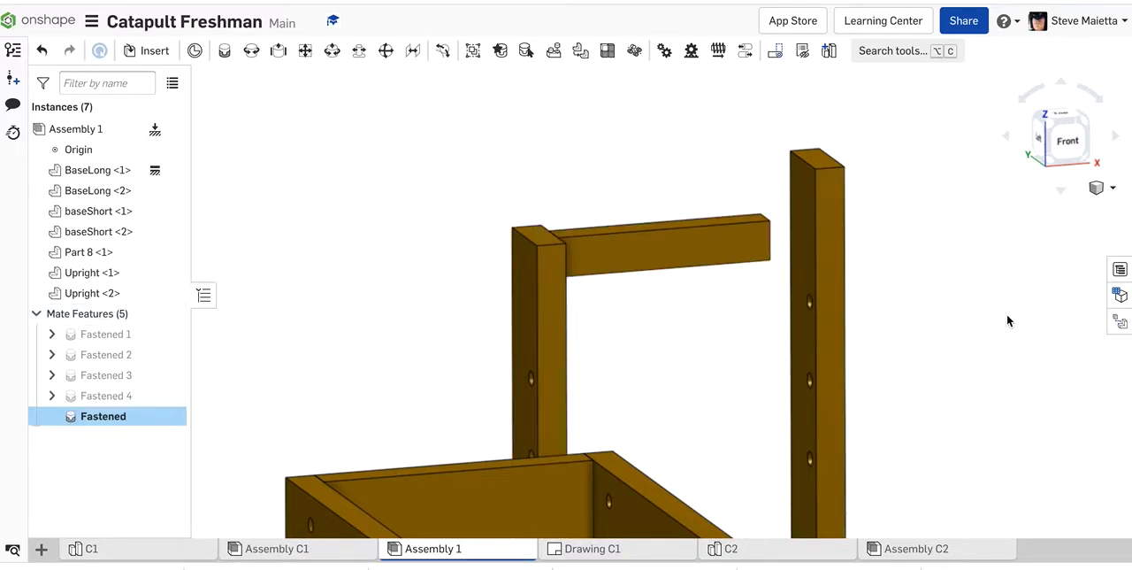
{"action": "right_click_drag", "start_coordinate": [584, 129], "coordinate": [646, 133]}
{"action": "scroll", "coordinate": [721, 173], "scroll_direction": "up", "scroll_amount": 10}
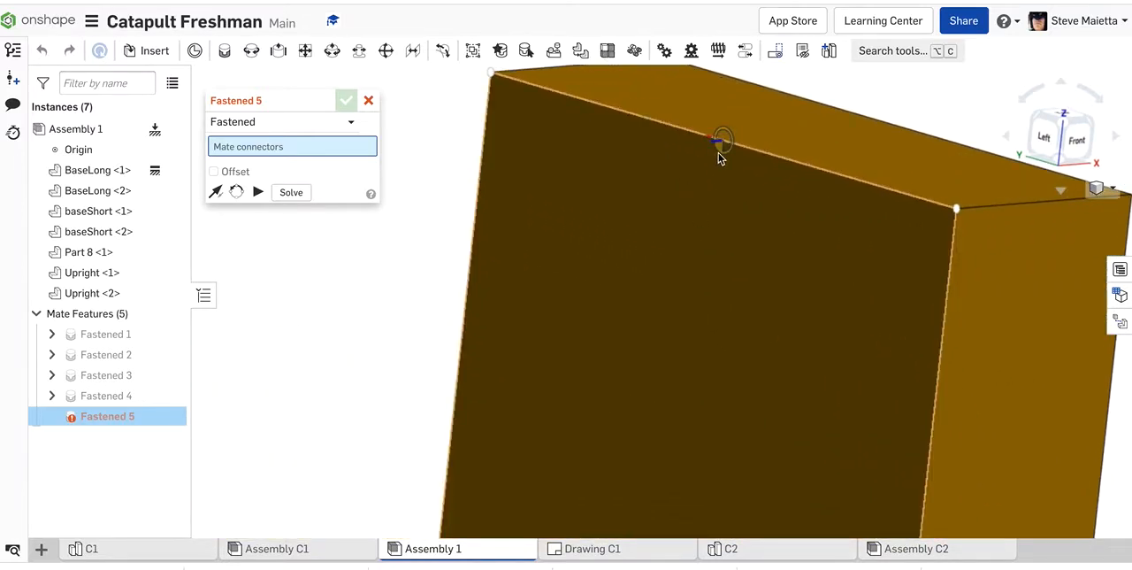
{"action": "left_click", "coordinate": [721, 151]}
{"action": "scroll", "coordinate": [715, 218], "scroll_direction": "down", "scroll_amount": 10}
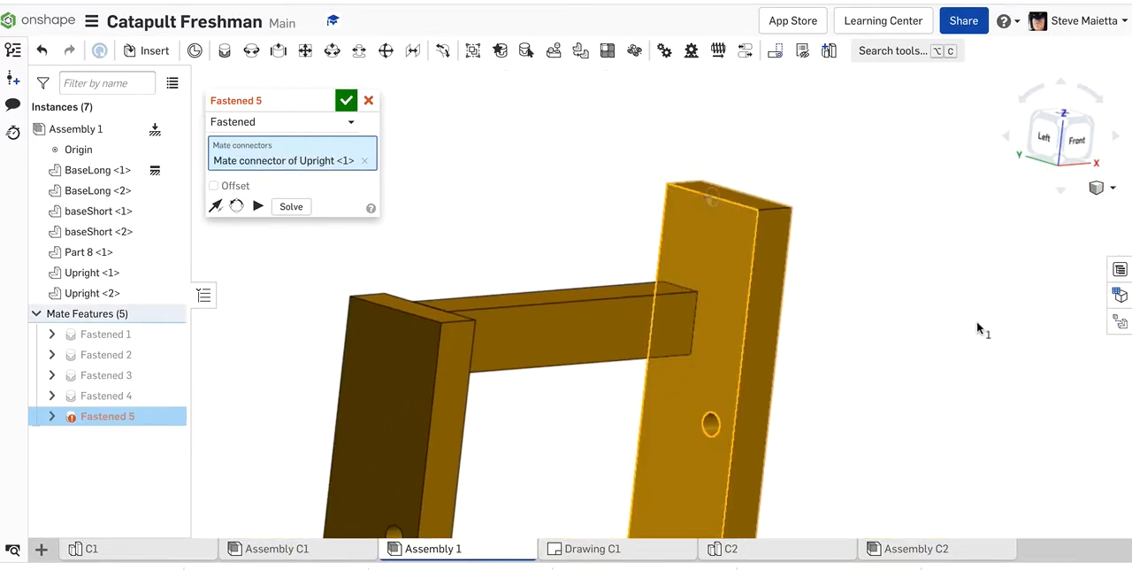
Step: Fasten Part 8 to Upright <1> by picking the midpoint of the top edge on Part 8's free end face, and close the mate dialog
{"action": "right_click_drag", "start_coordinate": [978, 329], "coordinate": [880, 327]}
{"action": "scroll", "coordinate": [679, 298], "scroll_direction": "up", "scroll_amount": 8}
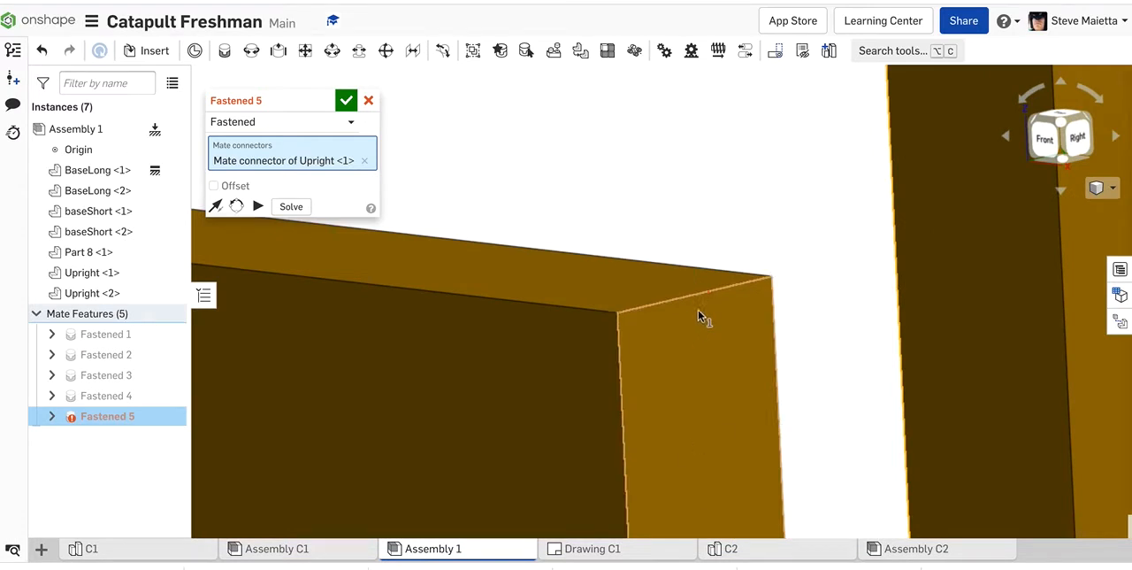
{"action": "left_click", "coordinate": [698, 311]}
{"action": "scroll", "coordinate": [661, 143], "scroll_direction": "down", "scroll_amount": 6}
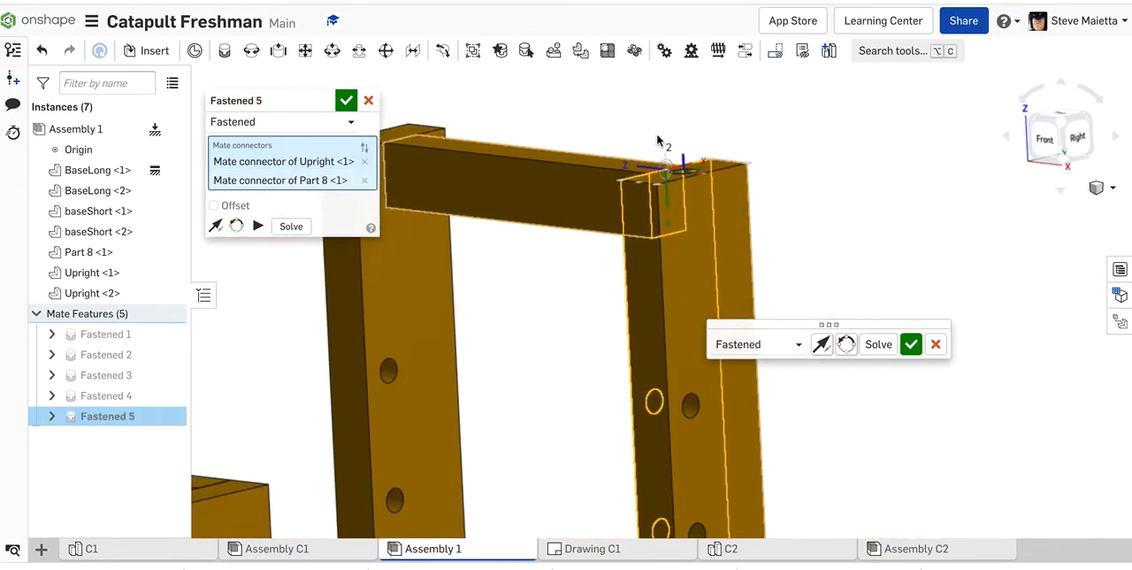
{"action": "scroll", "coordinate": [659, 142], "scroll_direction": "down", "scroll_amount": 5}
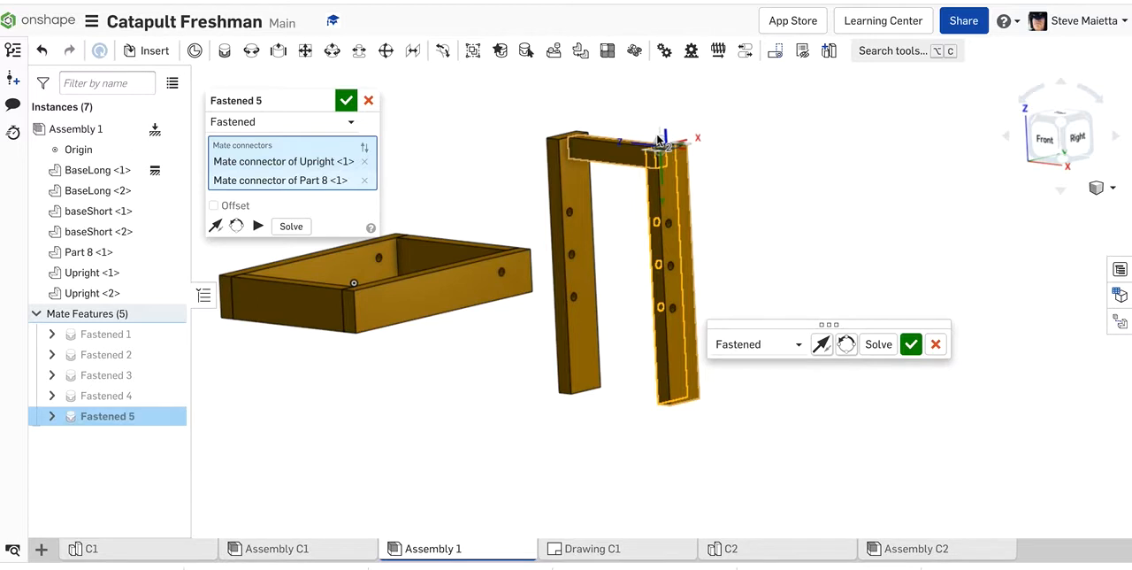
{"action": "left_click", "coordinate": [369, 100]}
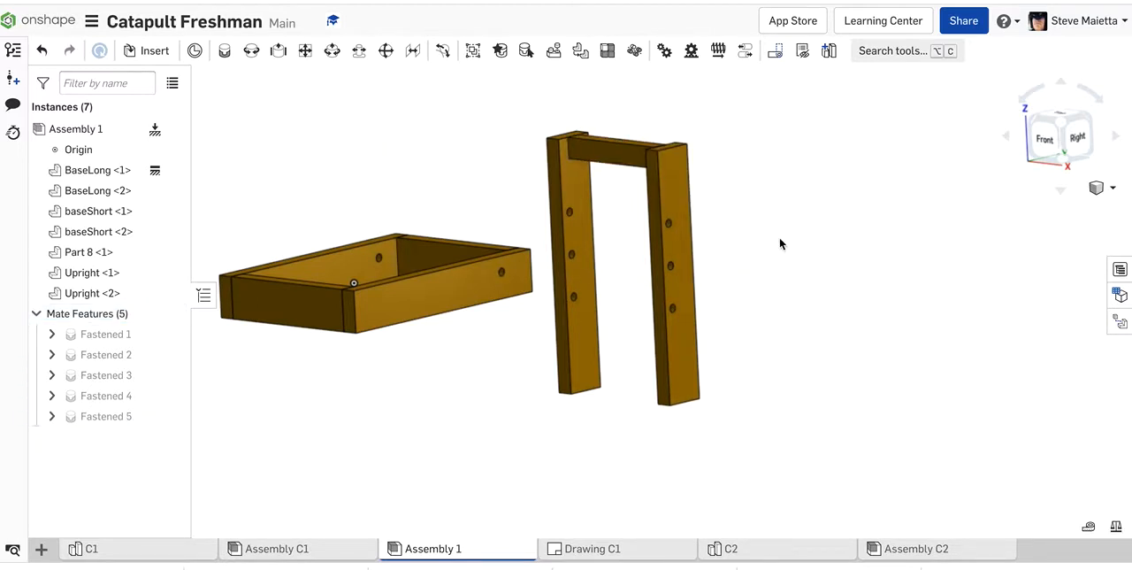
Step: Move the joined upright frame, raising it in the front view until its lower ends sit near the base frame's underside
{"action": "scroll", "coordinate": [782, 242], "scroll_direction": "down", "scroll_amount": 5}
{"action": "right_click_drag", "start_coordinate": [787, 242], "coordinate": [822, 269]}
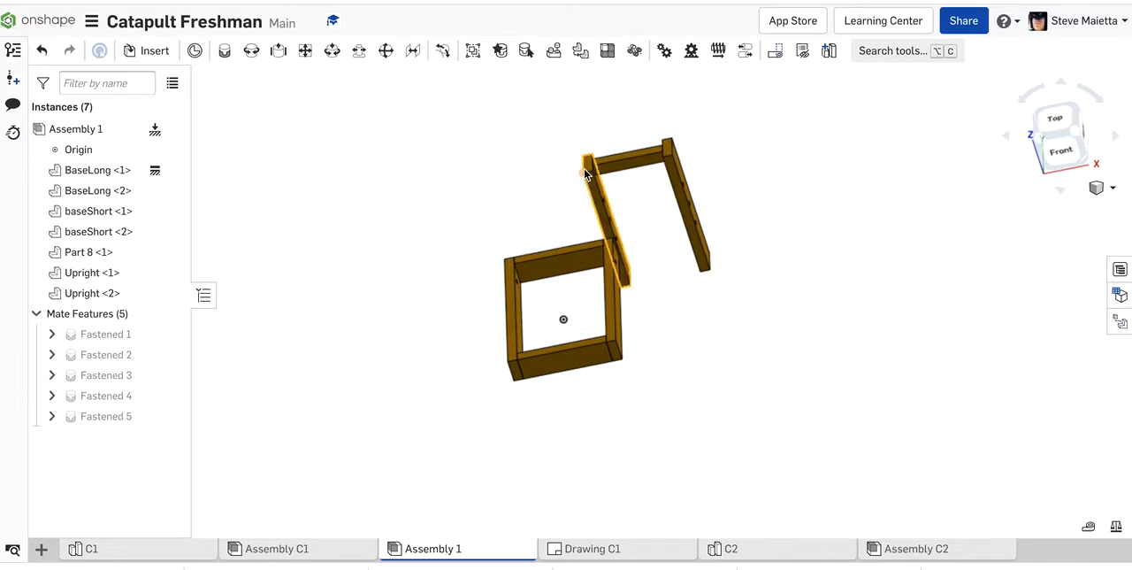
{"action": "left_click_drag", "start_coordinate": [480, 146], "coordinate": [434, 252]}
{"action": "left_click", "coordinate": [1063, 152]}
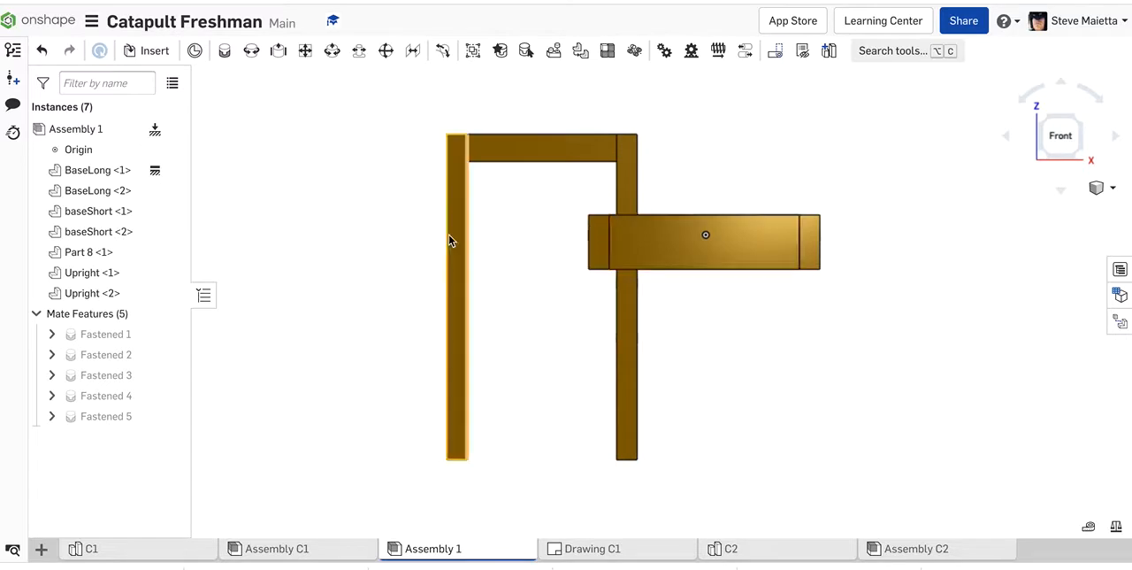
{"action": "left_click_drag", "start_coordinate": [451, 154], "coordinate": [453, 78]}
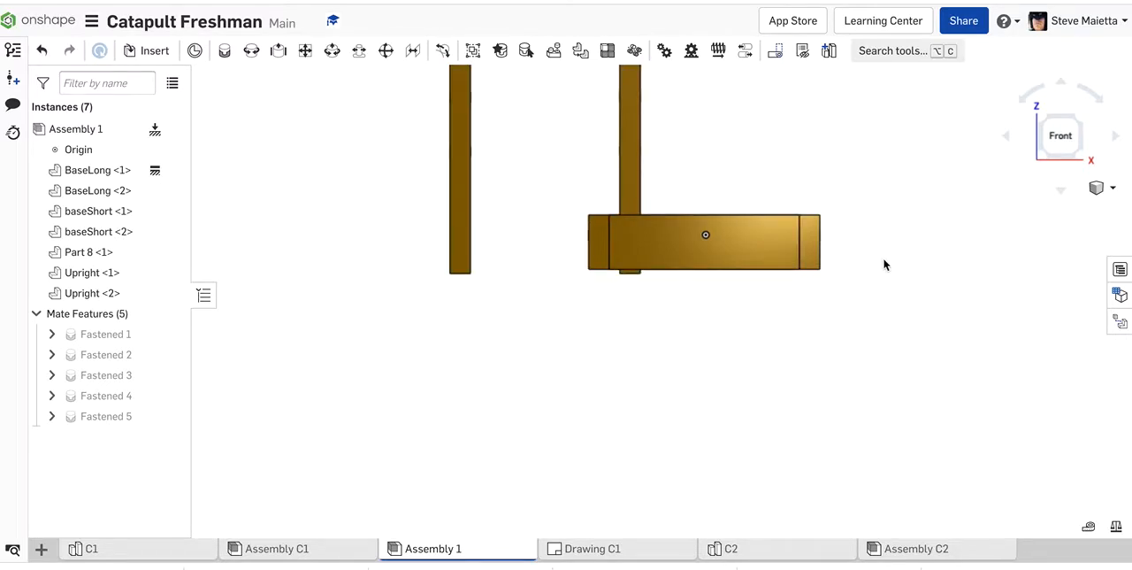
Step: In the right view, move the upright frame inward from the end of the base to just past its middle
{"action": "scroll", "coordinate": [882, 260], "scroll_direction": "down", "scroll_amount": 3}
{"action": "right_click_drag", "start_coordinate": [882, 260], "coordinate": [799, 275]}
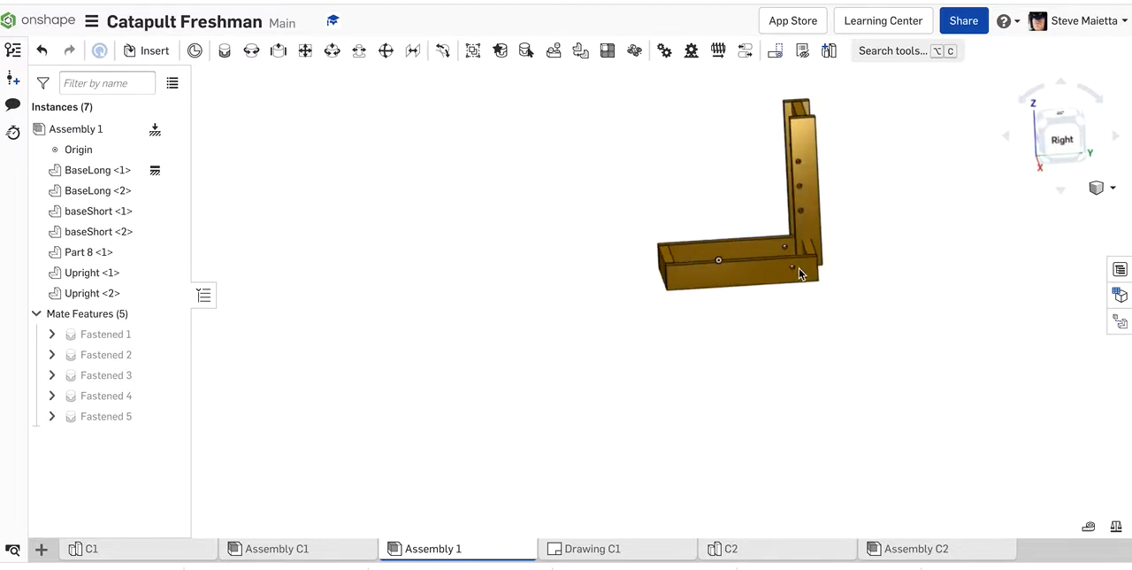
{"action": "left_click", "coordinate": [1062, 142]}
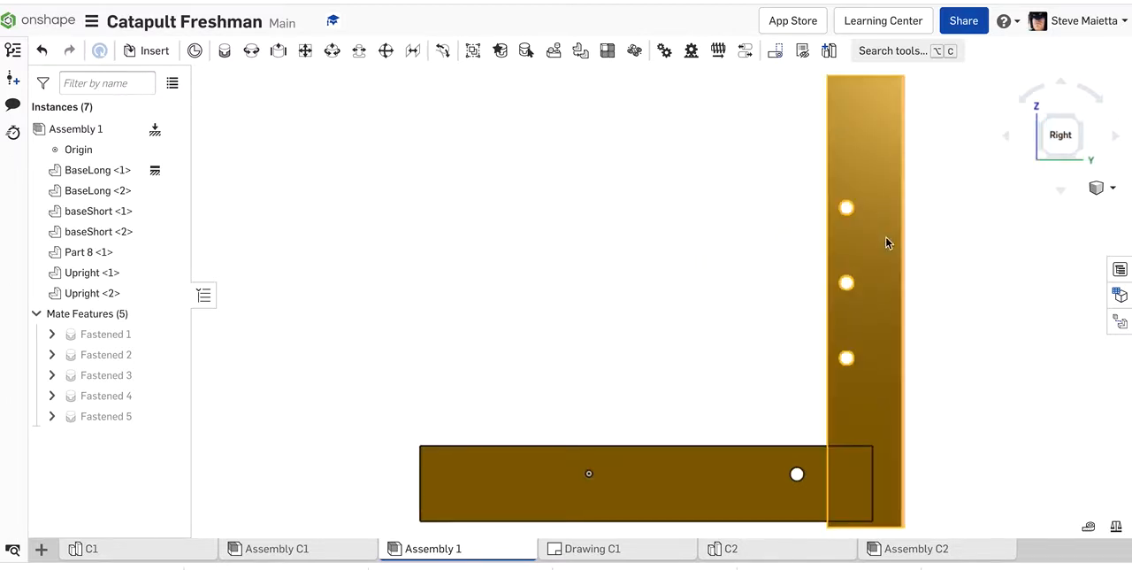
{"action": "left_click_drag", "start_coordinate": [716, 249], "coordinate": [688, 232]}
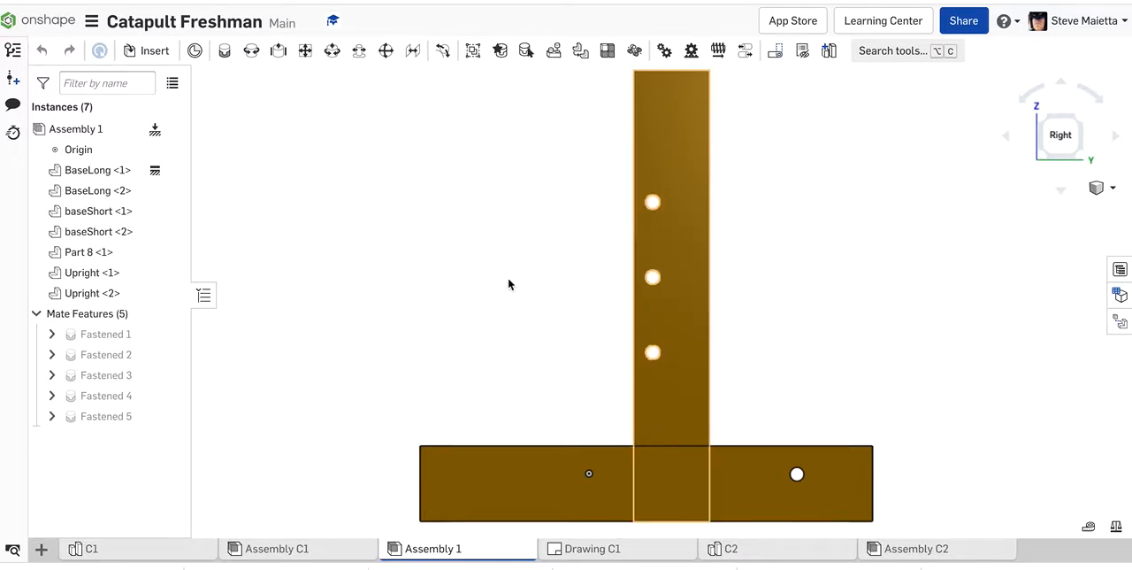
Step: In the front view, move the upright frame sideways so both uprights fit between the two long base boards
{"action": "scroll", "coordinate": [483, 286], "scroll_direction": "down", "scroll_amount": 2}
{"action": "right_click_drag", "start_coordinate": [483, 285], "coordinate": [584, 304]}
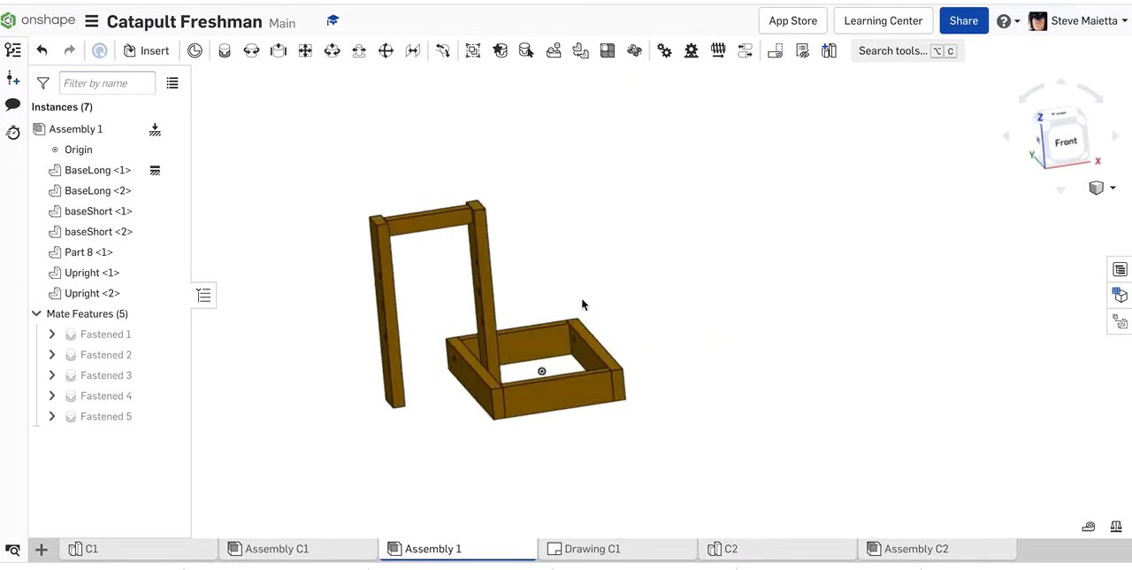
{"action": "left_click", "coordinate": [1086, 137]}
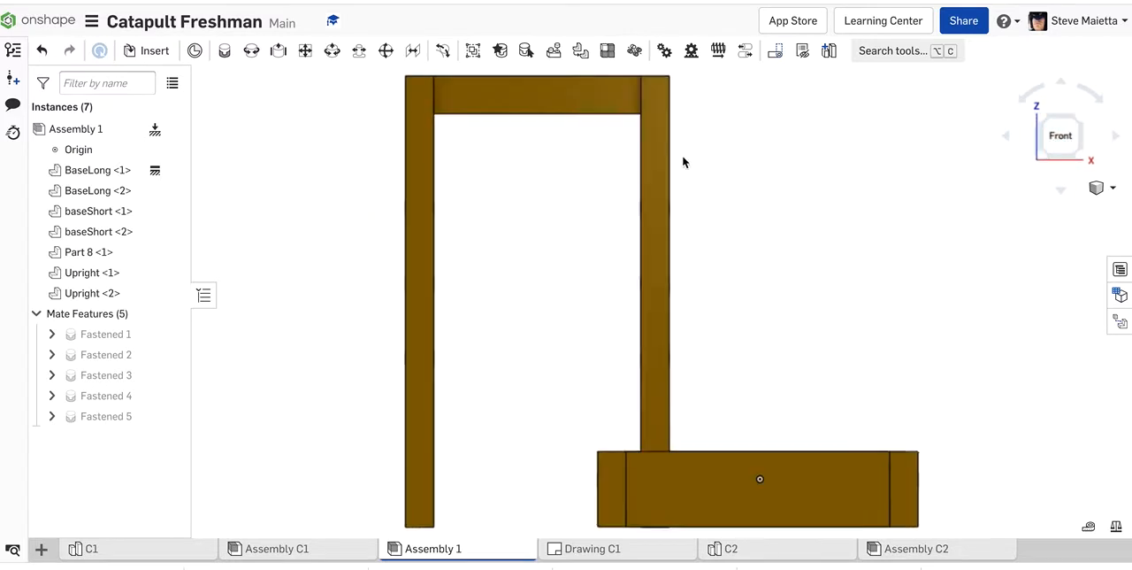
{"action": "left_click_drag", "start_coordinate": [830, 164], "coordinate": [868, 165]}
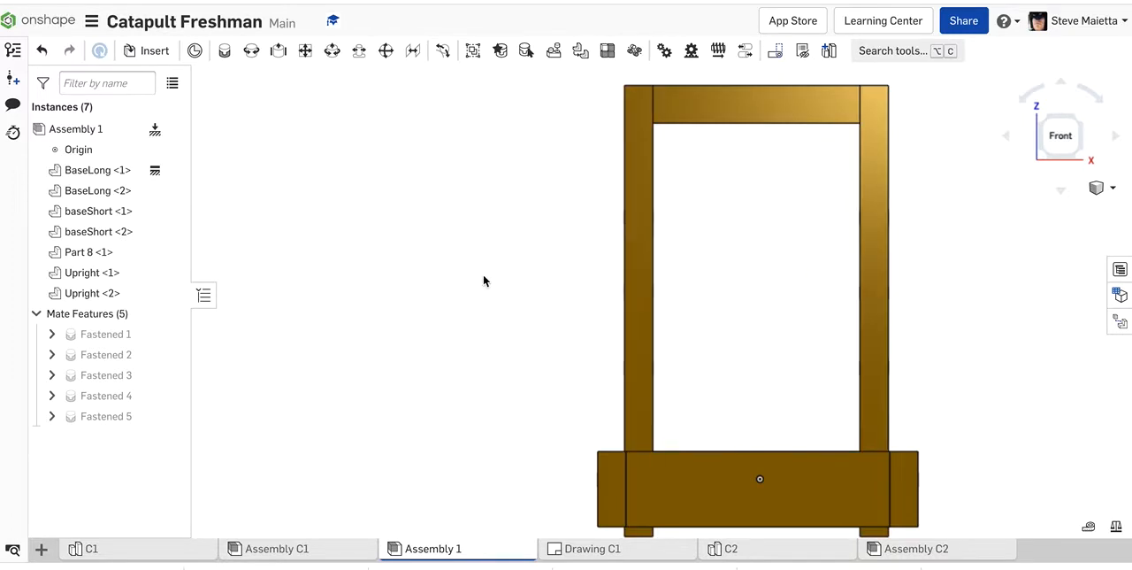
Step: Insert two Part 9 instances from C1 beside the base frame and finish inserting
{"action": "scroll", "coordinate": [484, 281], "scroll_direction": "down", "scroll_amount": 4}
{"action": "right_click_drag", "start_coordinate": [483, 278], "coordinate": [379, 313]}
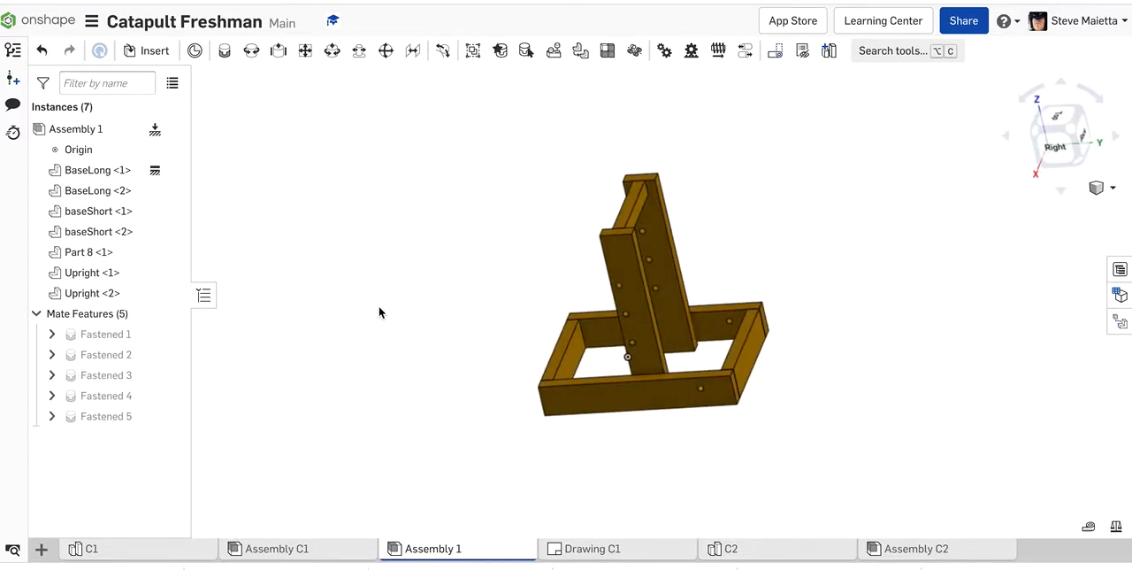
{"action": "left_click", "coordinate": [155, 53]}
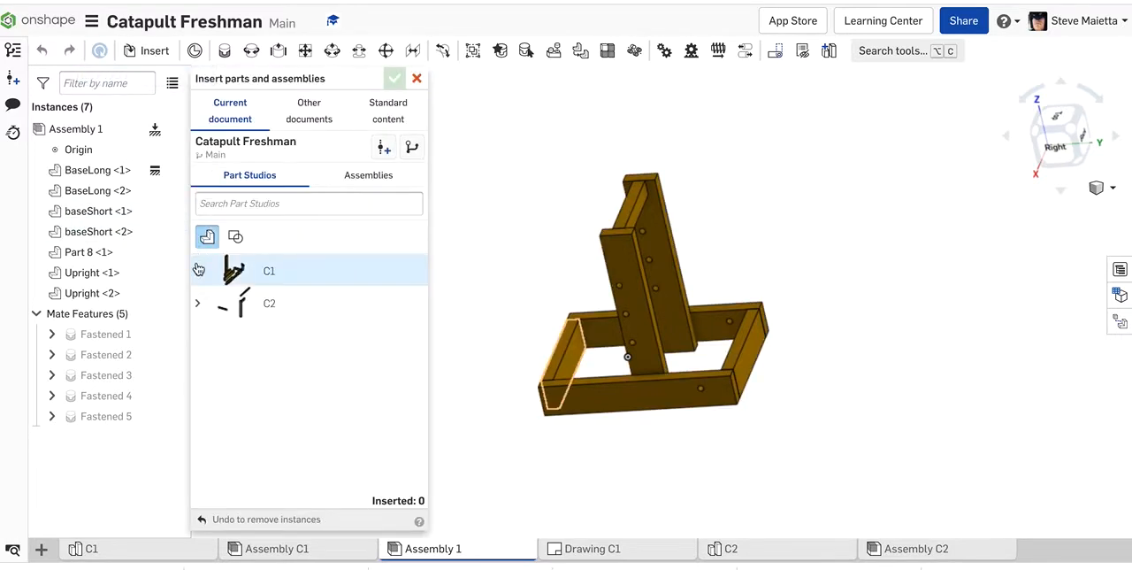
{"action": "left_click", "coordinate": [198, 271]}
{"action": "scroll", "coordinate": [249, 435], "scroll_direction": "down", "scroll_amount": 1}
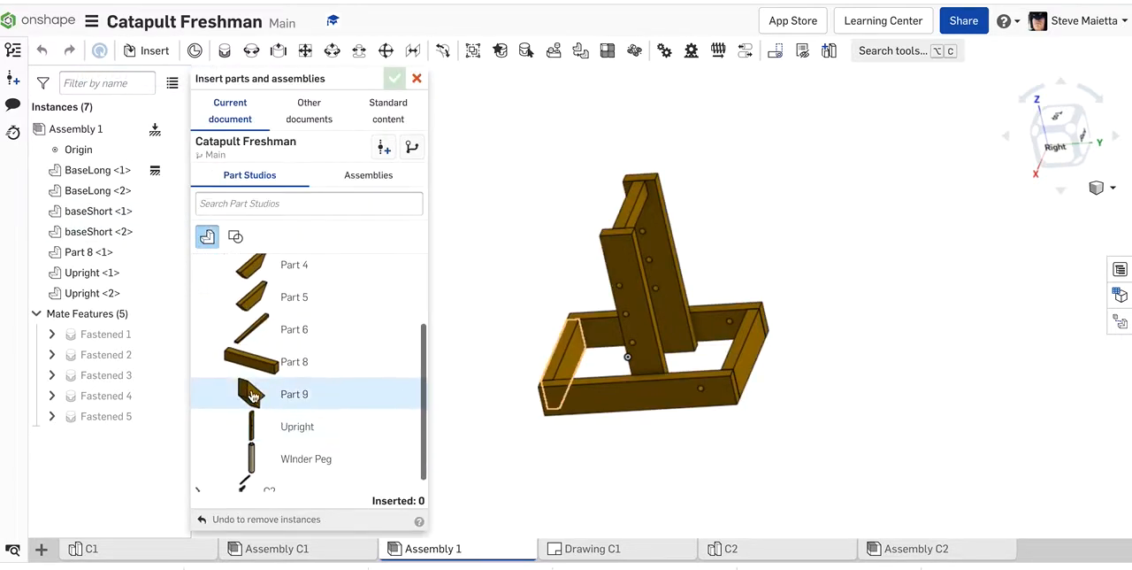
{"action": "left_click", "coordinate": [251, 396]}
{"action": "left_click", "coordinate": [635, 313]}
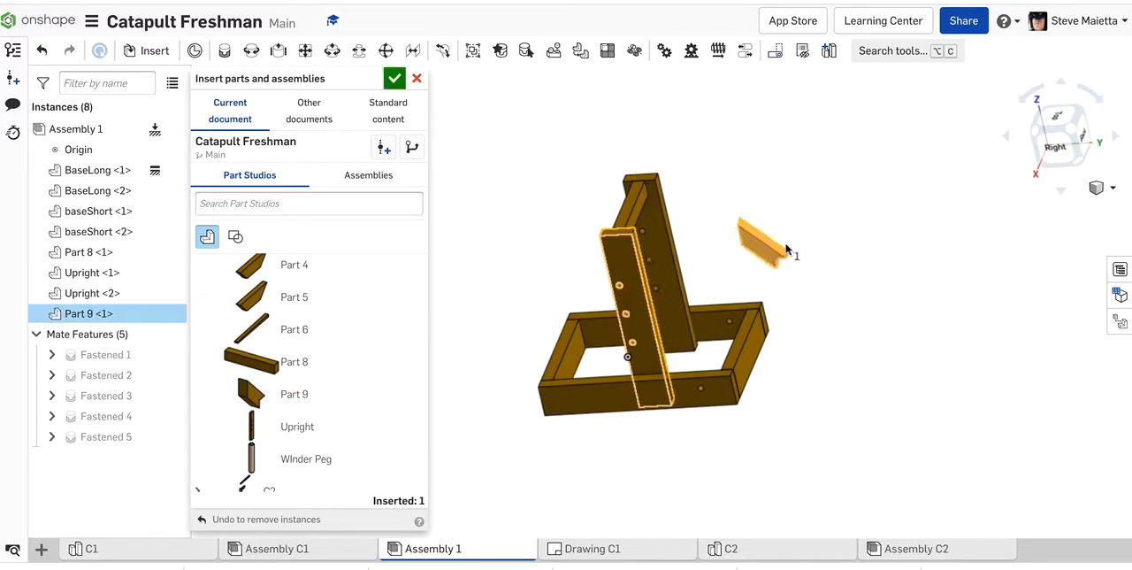
{"action": "left_click", "coordinate": [249, 395]}
{"action": "left_click", "coordinate": [766, 381]}
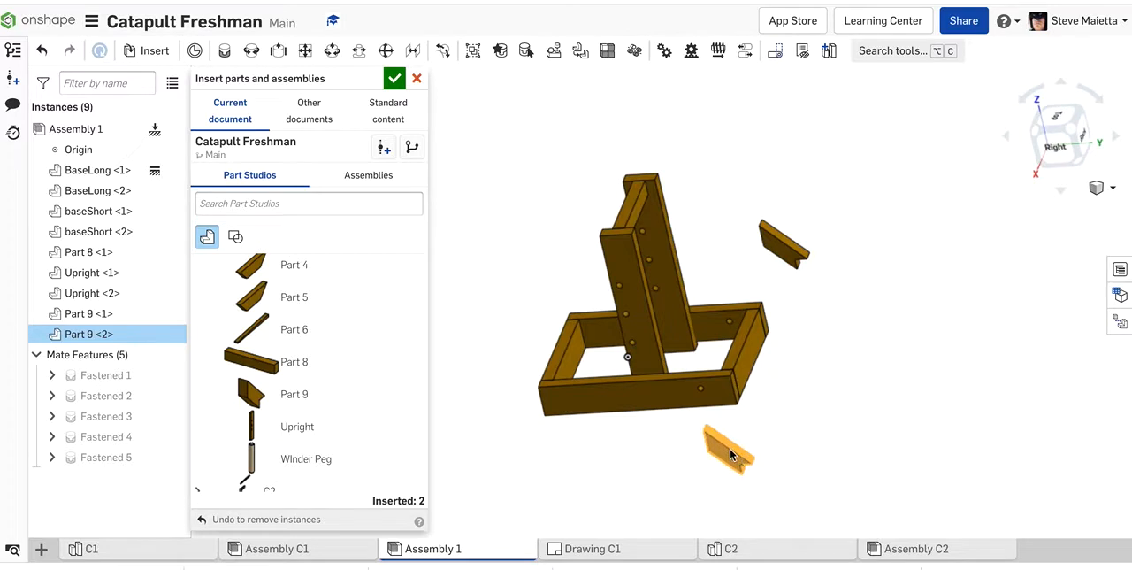
{"action": "left_click", "coordinate": [730, 449]}
{"action": "left_click", "coordinate": [395, 78]}
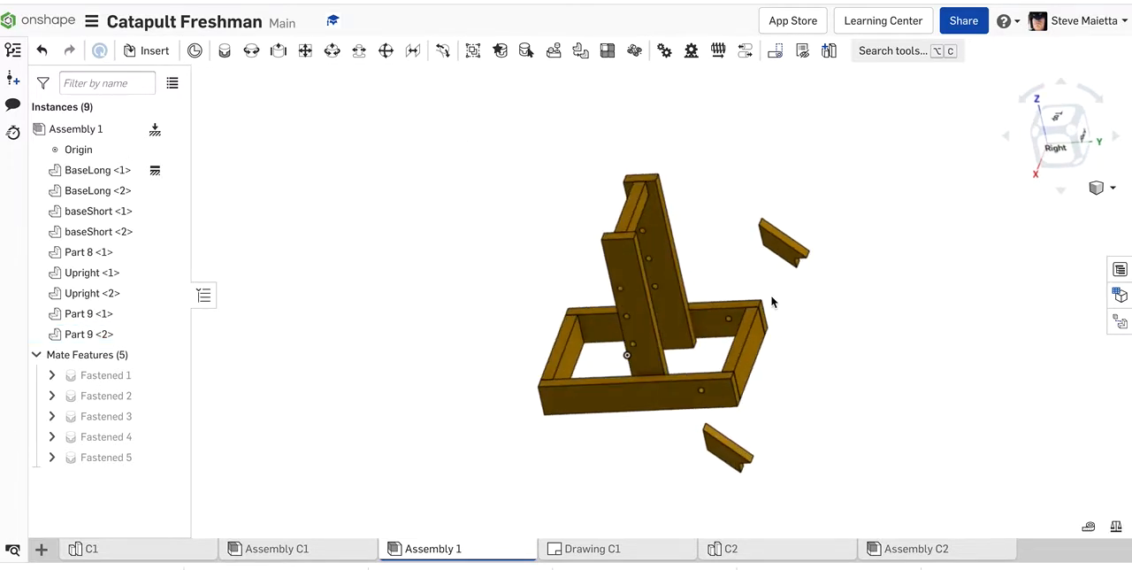
Step: Start a Fastened mate at the inner corner of the short base board's top face, on the side near Part 9 <1>
{"action": "scroll", "coordinate": [772, 302], "scroll_direction": "up", "scroll_amount": 8}
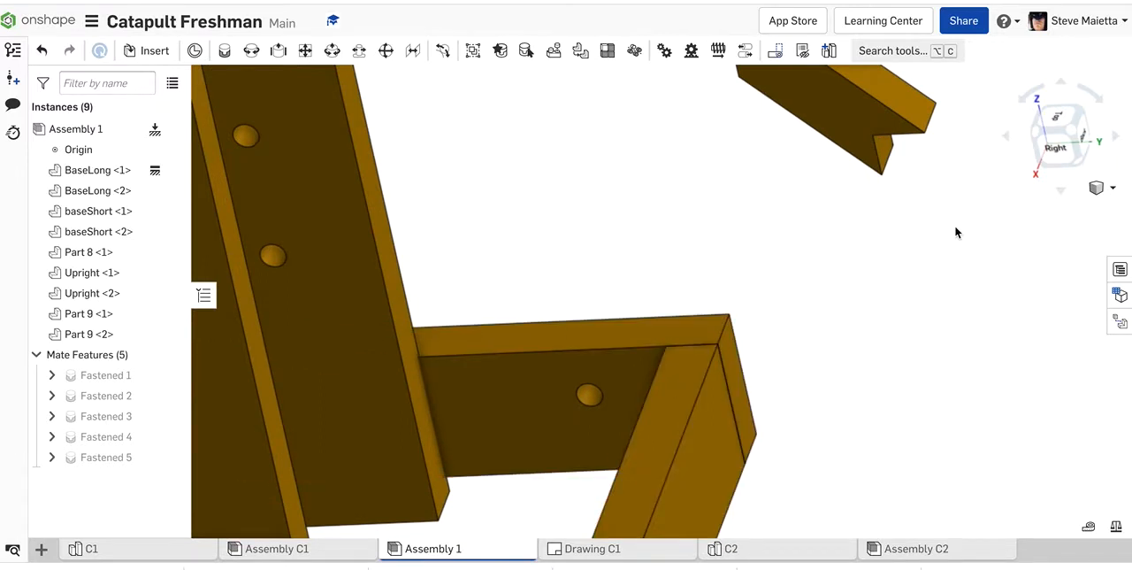
{"action": "right_click_drag", "start_coordinate": [955, 233], "coordinate": [926, 156]}
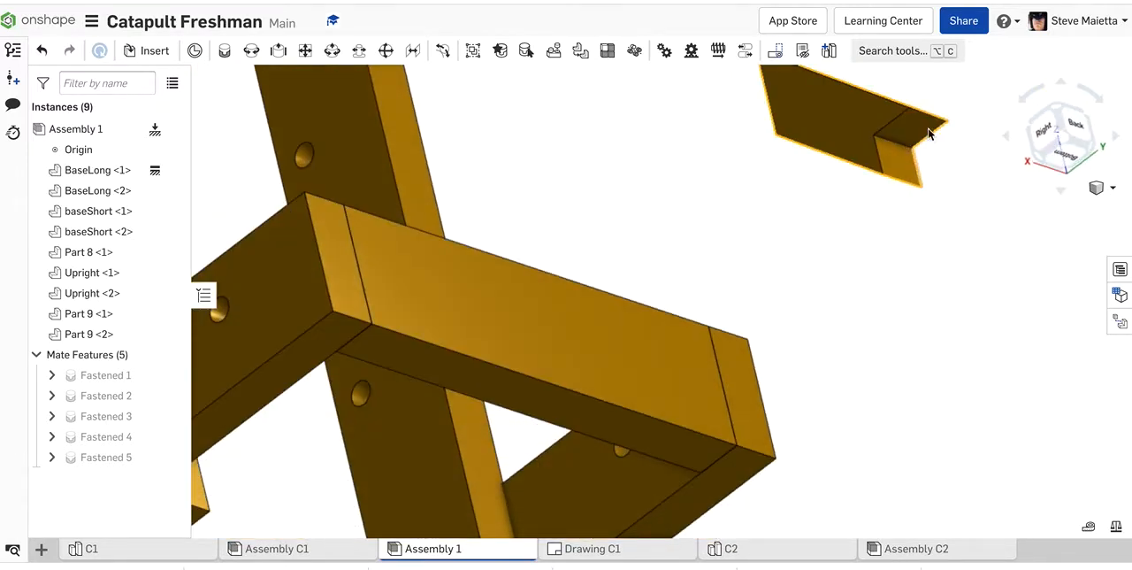
{"action": "right_click_drag", "start_coordinate": [866, 216], "coordinate": [799, 303]}
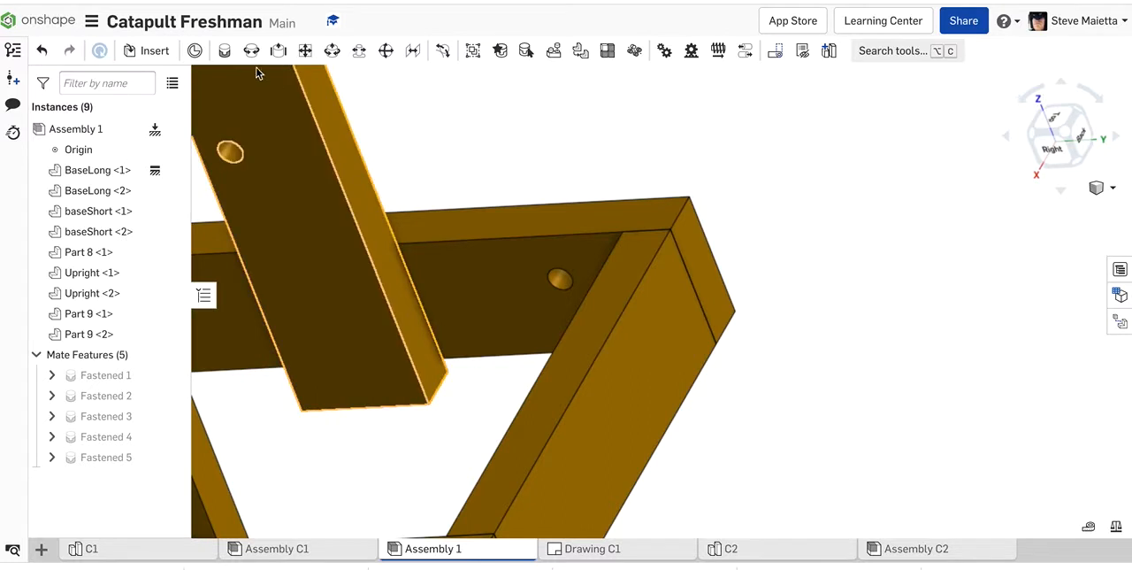
{"action": "left_click", "coordinate": [225, 50]}
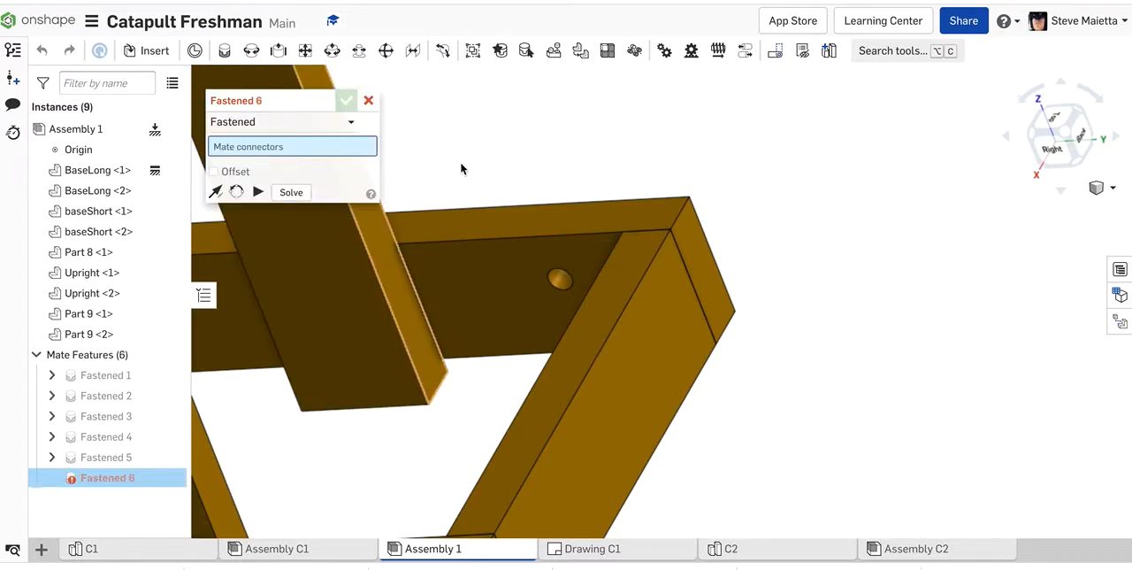
{"action": "scroll", "coordinate": [593, 233], "scroll_direction": "up", "scroll_amount": 5}
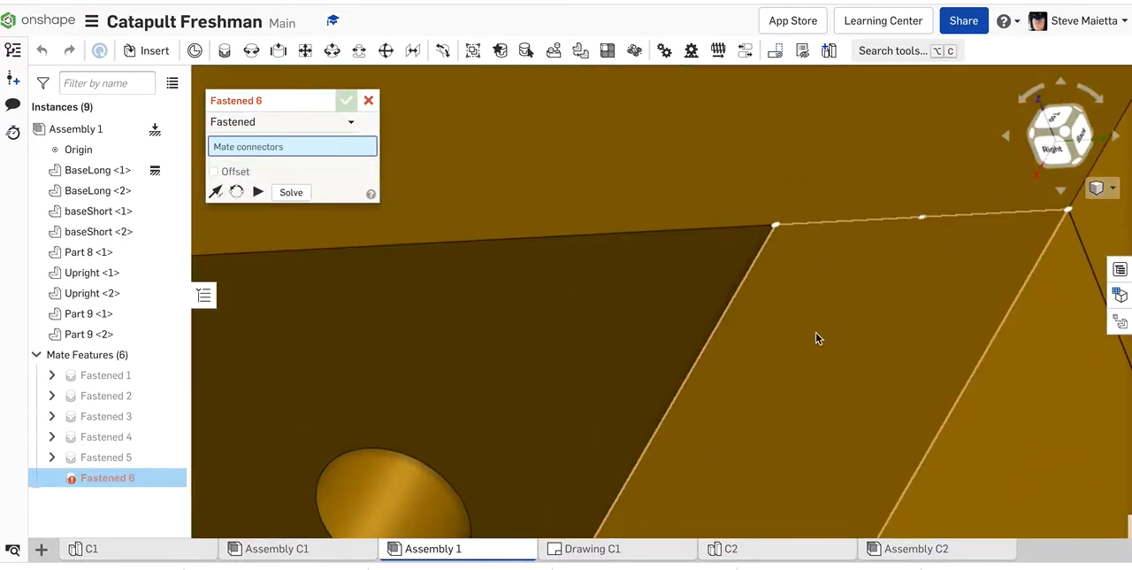
{"action": "left_click", "coordinate": [775, 232]}
{"action": "scroll", "coordinate": [777, 274], "scroll_direction": "down", "scroll_amount": 10}
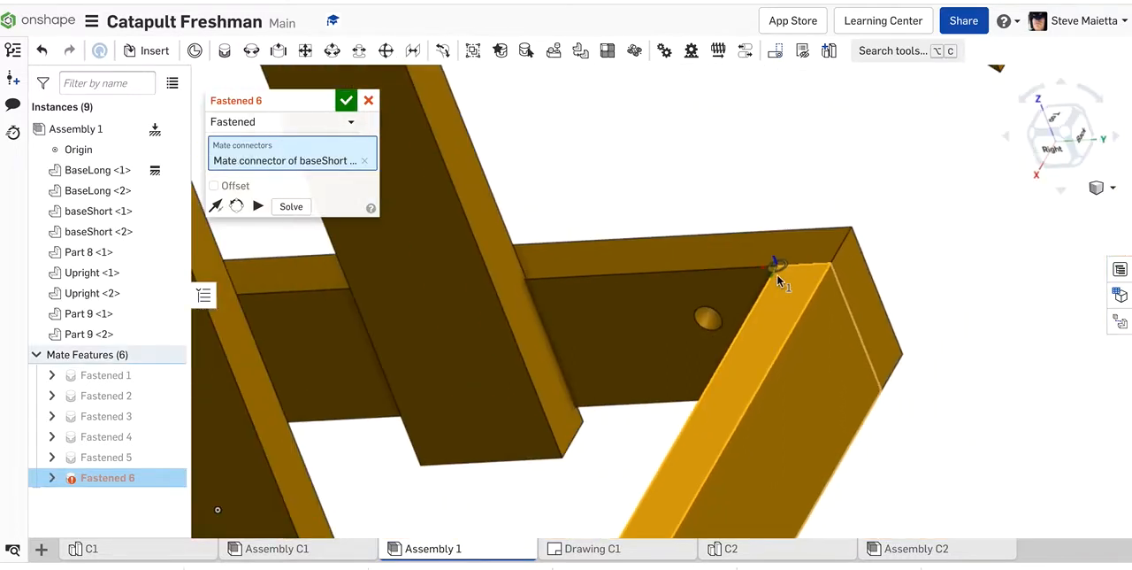
Step: Fasten Part 9 <1> to the short base board by picking the outer corner of the upper face in its notched end
{"action": "right_click_drag", "start_coordinate": [841, 290], "coordinate": [867, 209]}
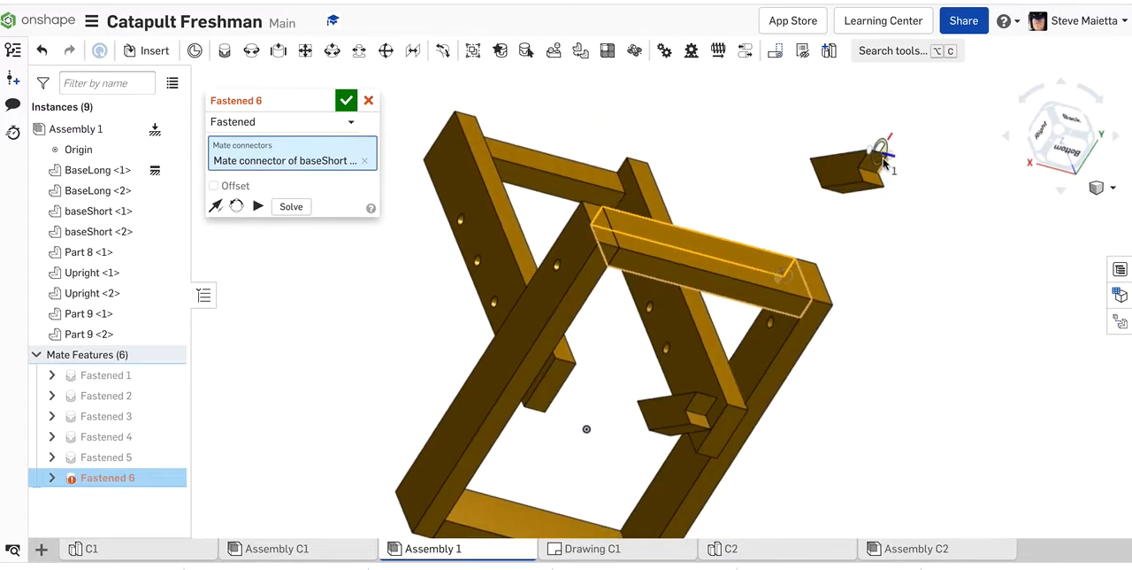
{"action": "scroll", "coordinate": [883, 159], "scroll_direction": "up", "scroll_amount": 10}
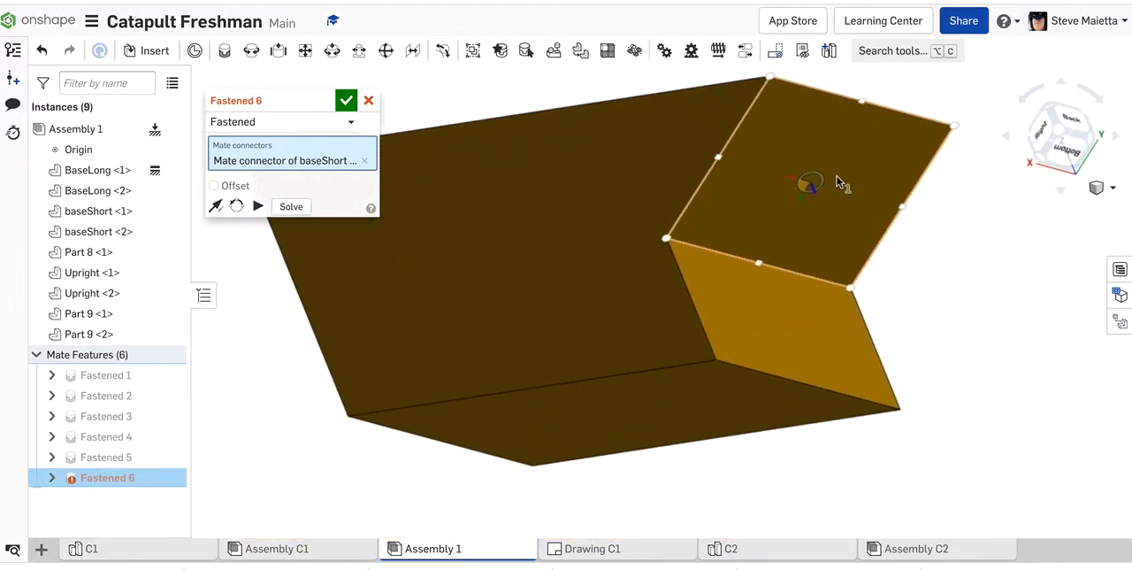
{"action": "scroll", "coordinate": [842, 183], "scroll_direction": "up", "scroll_amount": 2}
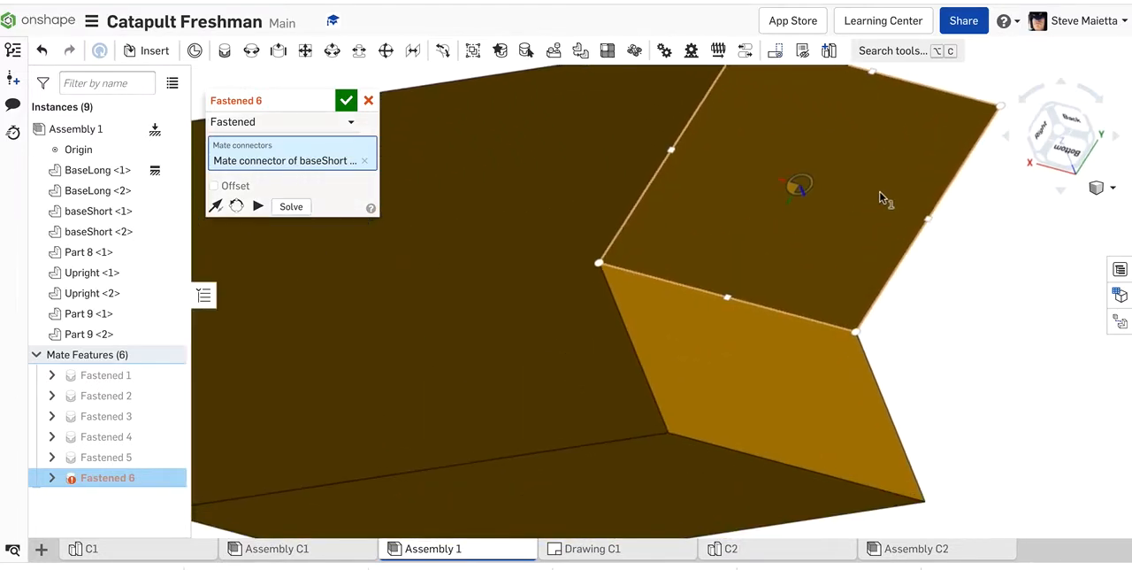
{"action": "left_click", "coordinate": [854, 336]}
{"action": "scroll", "coordinate": [765, 317], "scroll_direction": "down", "scroll_amount": 8}
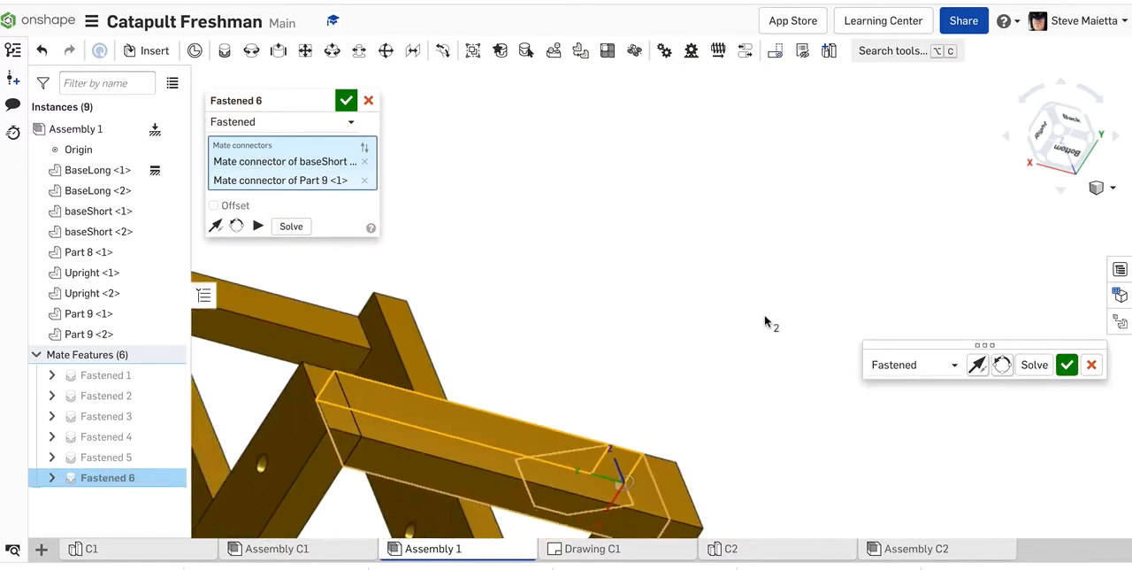
{"action": "right_click_drag", "start_coordinate": [766, 317], "coordinate": [809, 390]}
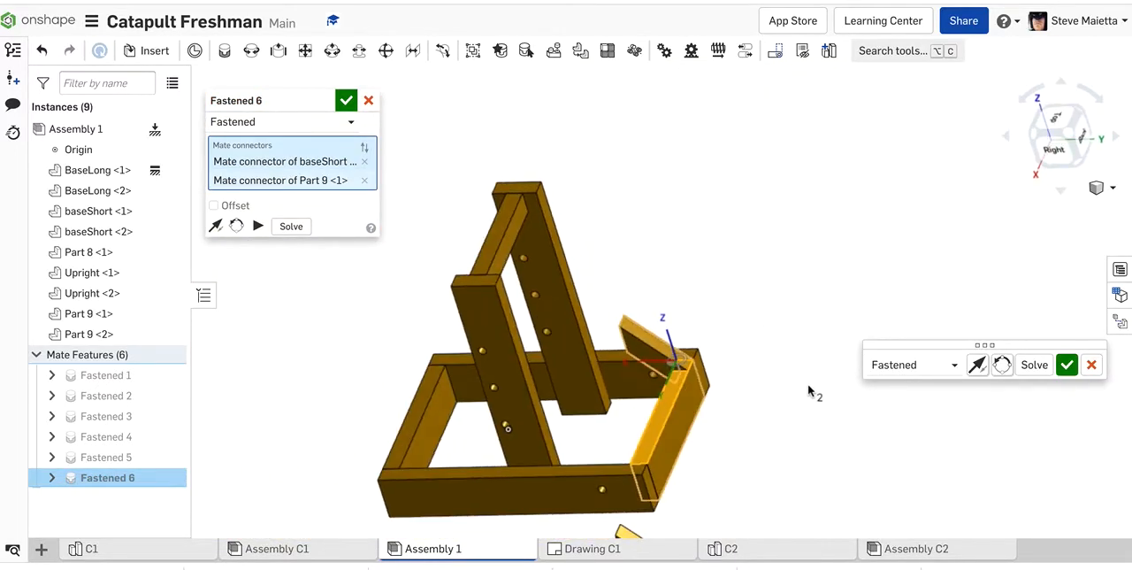
Step: Fasten Part 9 <2> to the other end of the short base board, matching the board's inner corner to the outer corner of the brace's notched end
{"action": "left_click", "coordinate": [1067, 365]}
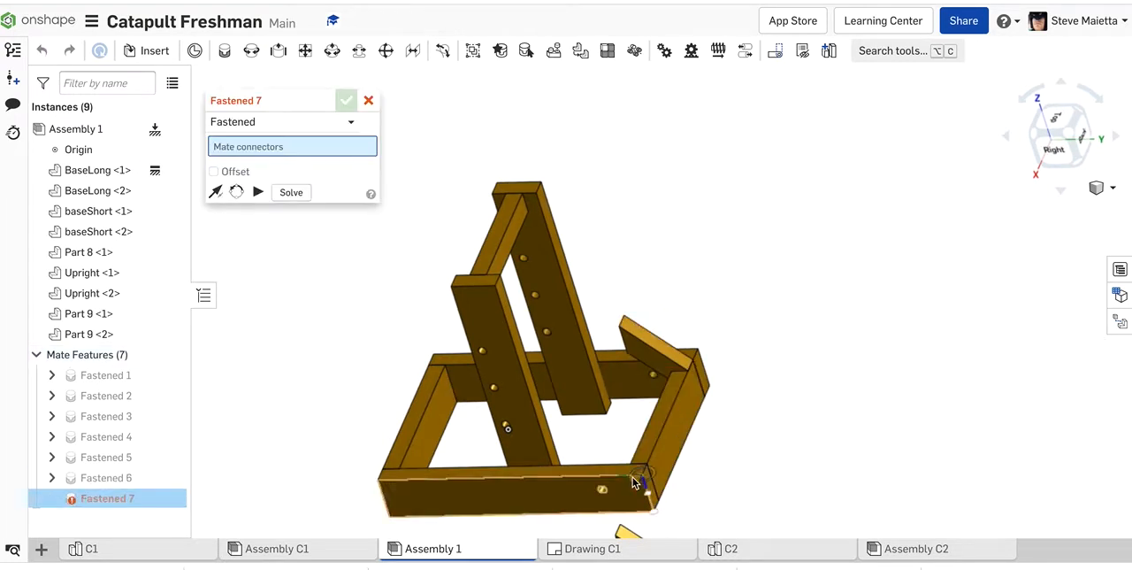
{"action": "scroll", "coordinate": [629, 476], "scroll_direction": "up", "scroll_amount": 5}
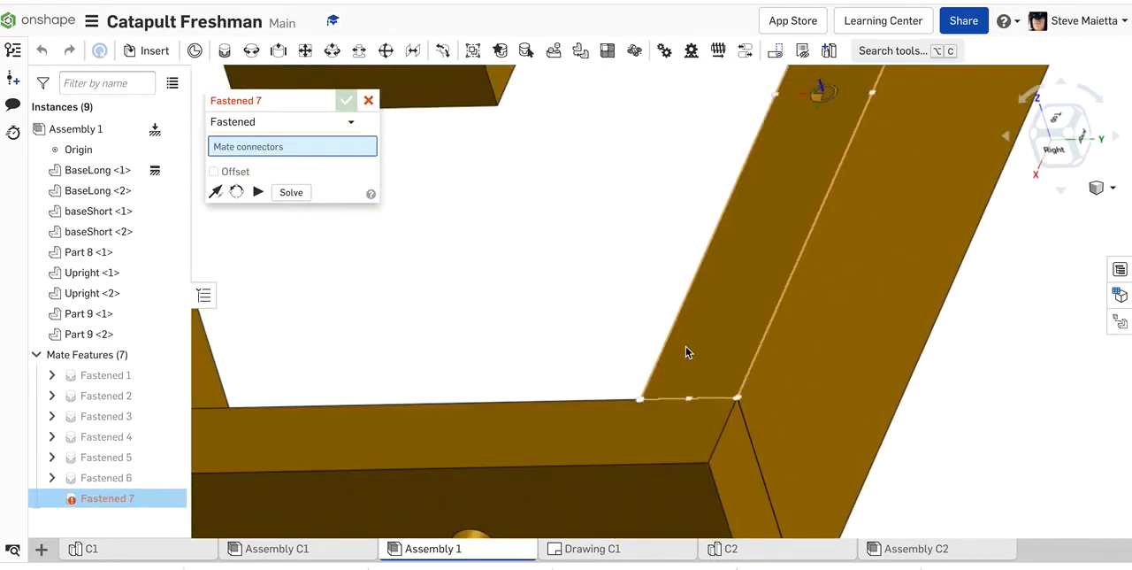
{"action": "left_click", "coordinate": [956, 396]}
{"action": "scroll", "coordinate": [979, 380], "scroll_direction": "down", "scroll_amount": 10}
{"action": "right_click_drag", "start_coordinate": [988, 430], "coordinate": [923, 334]}
{"action": "scroll", "coordinate": [939, 353], "scroll_direction": "up", "scroll_amount": 10}
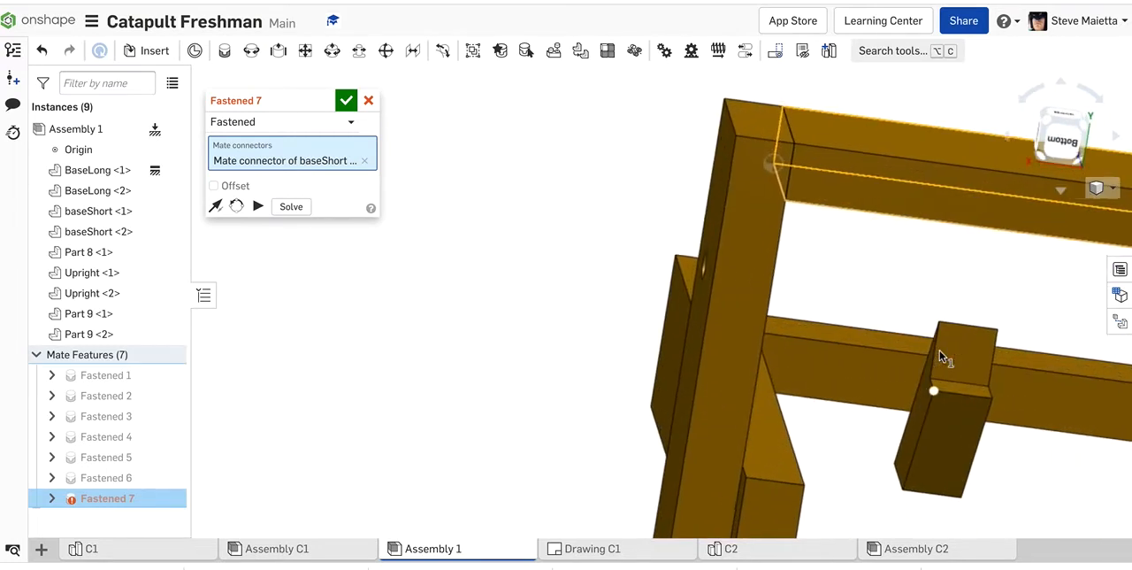
{"action": "scroll", "coordinate": [940, 351], "scroll_direction": "up", "scroll_amount": 4}
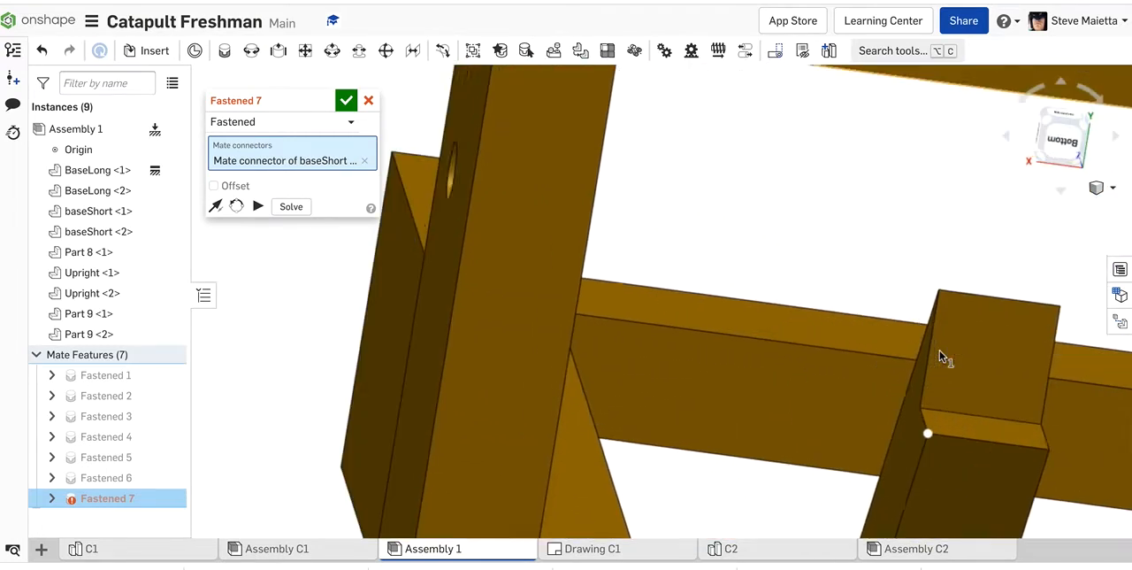
{"action": "left_click", "coordinate": [924, 410]}
{"action": "scroll", "coordinate": [845, 243], "scroll_direction": "down", "scroll_amount": 5}
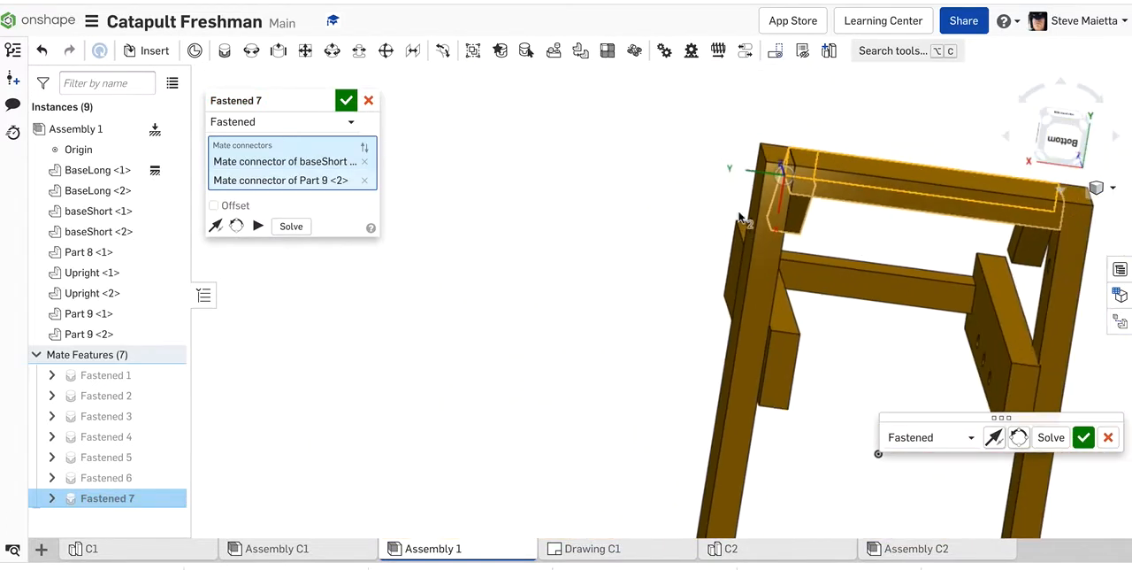
{"action": "right_click_drag", "start_coordinate": [622, 156], "coordinate": [540, 230]}
{"action": "left_click", "coordinate": [346, 100]}
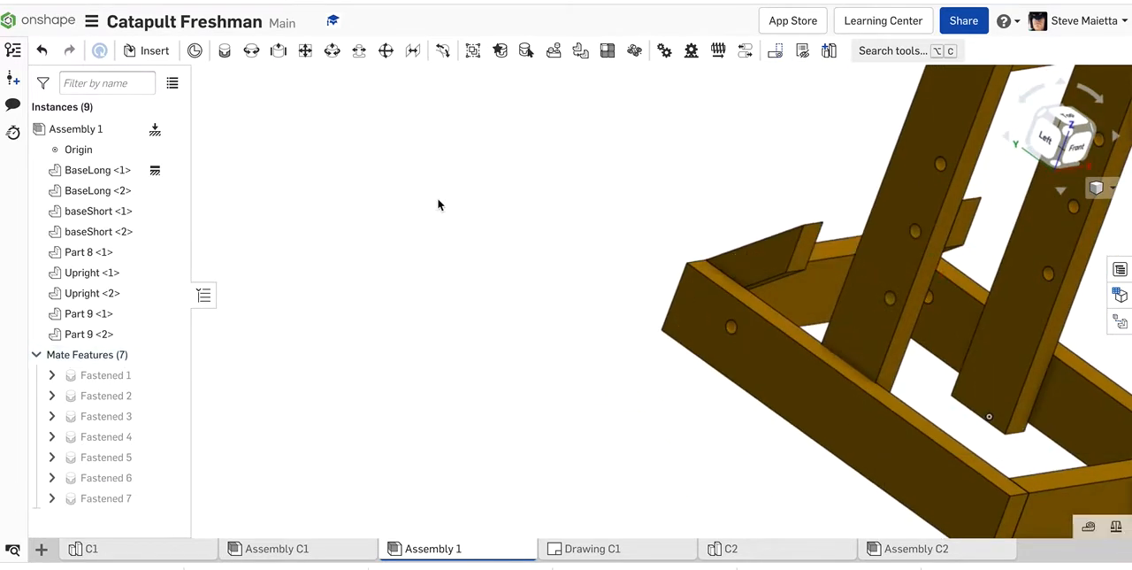
Step: Start a Fastened mate at the midpoint of Upright <2>'s long outer edge, on the narrow face toward the braces
{"action": "key", "text": "shift+7"}
{"action": "right_click_drag", "start_coordinate": [414, 175], "coordinate": [275, 150]}
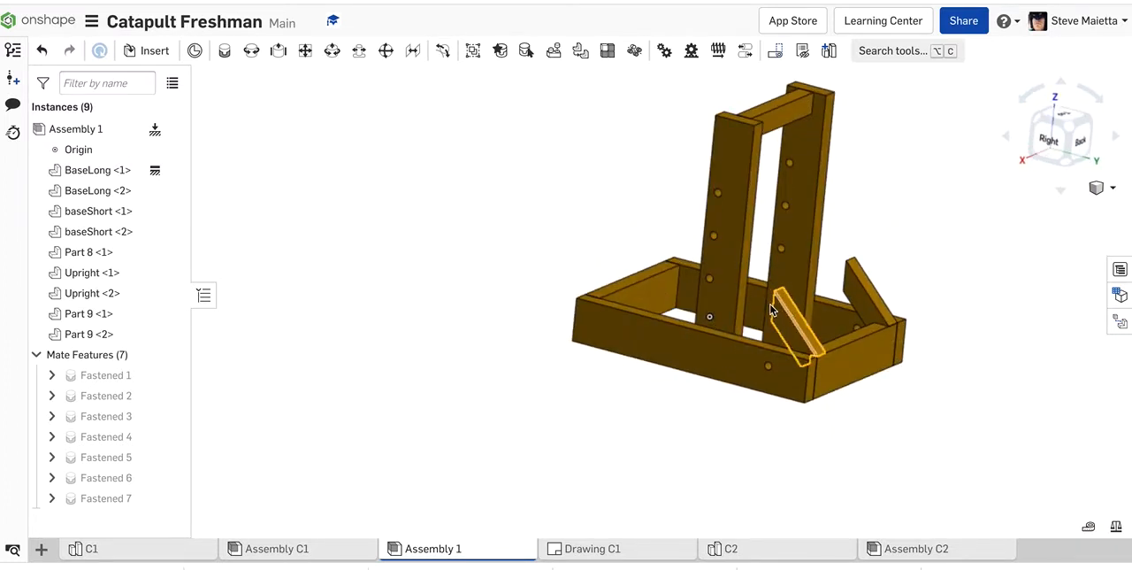
{"action": "mouse_move", "coordinate": [563, 256]}
{"action": "right_mouse_down"}
{"action": "mouse_move", "coordinate": [587, 246]}
{"action": "mouse_move", "coordinate": [594, 258]}
{"action": "mouse_move", "coordinate": [540, 241]}
{"action": "mouse_move", "coordinate": [610, 253]}
{"action": "mouse_move", "coordinate": [604, 238]}
{"action": "mouse_move", "coordinate": [604, 247]}
{"action": "mouse_move", "coordinate": [574, 241]}
{"action": "mouse_move", "coordinate": [580, 251]}
{"action": "right_mouse_up"}
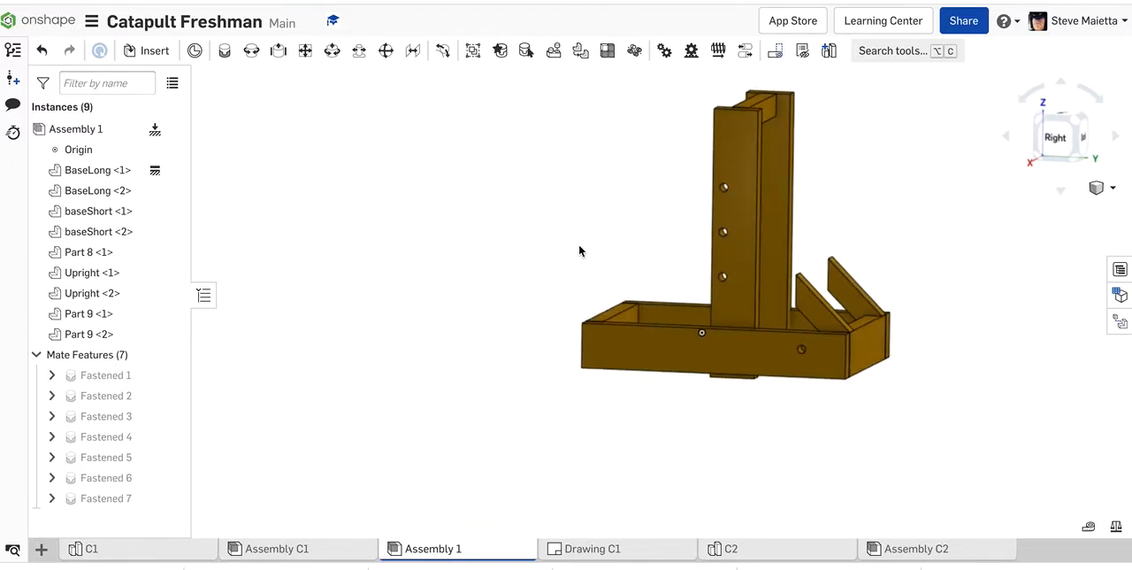
{"action": "right_click_drag", "start_coordinate": [580, 250], "coordinate": [465, 240]}
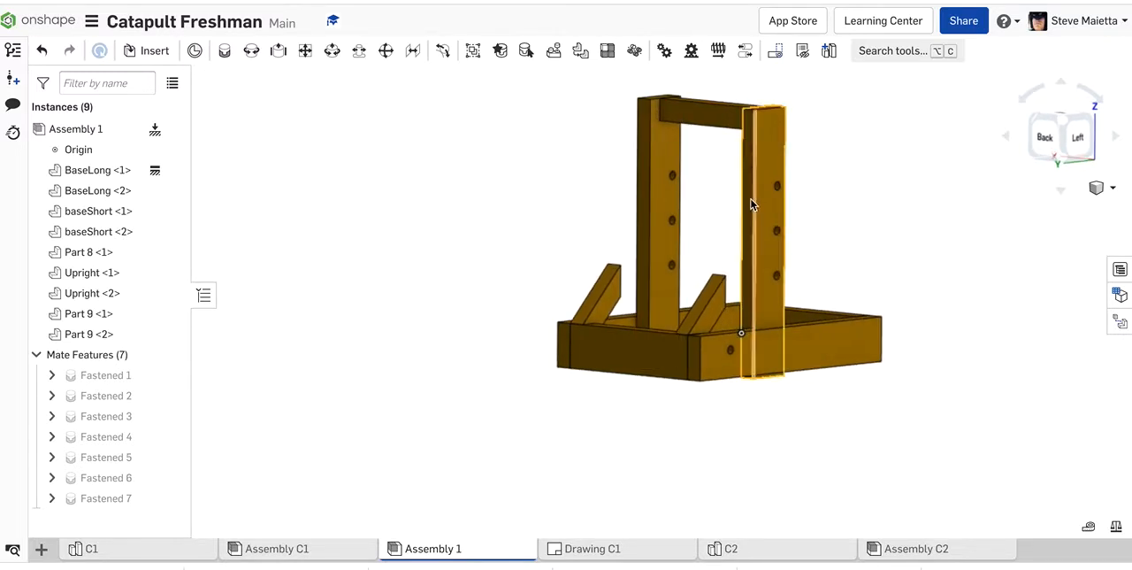
{"action": "left_click", "coordinate": [228, 53]}
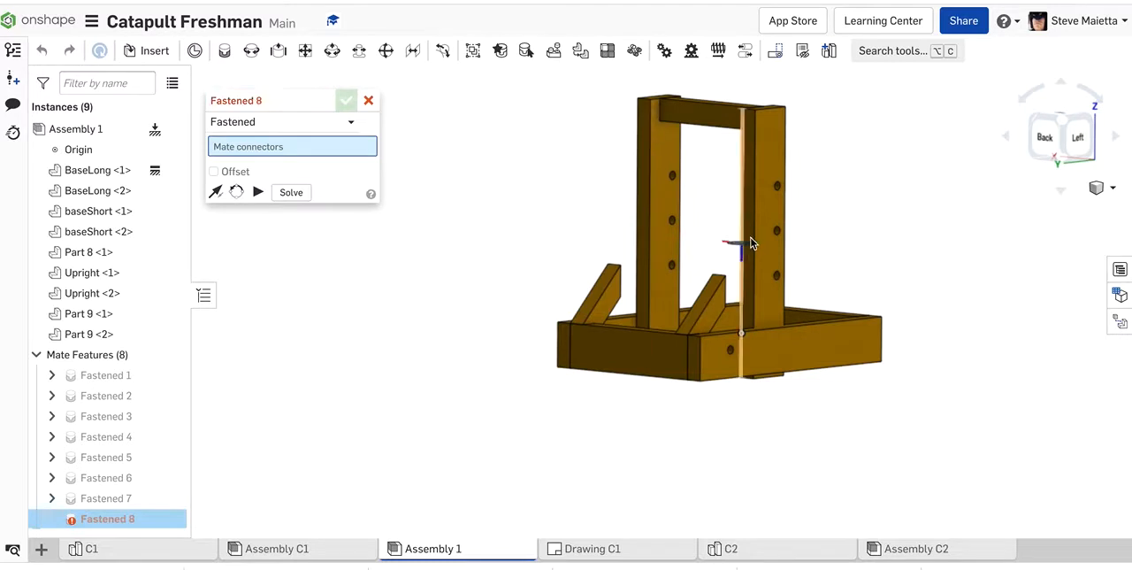
{"action": "scroll", "coordinate": [750, 239], "scroll_direction": "up", "scroll_amount": 2}
{"action": "scroll", "coordinate": [750, 243], "scroll_direction": "up", "scroll_amount": 4}
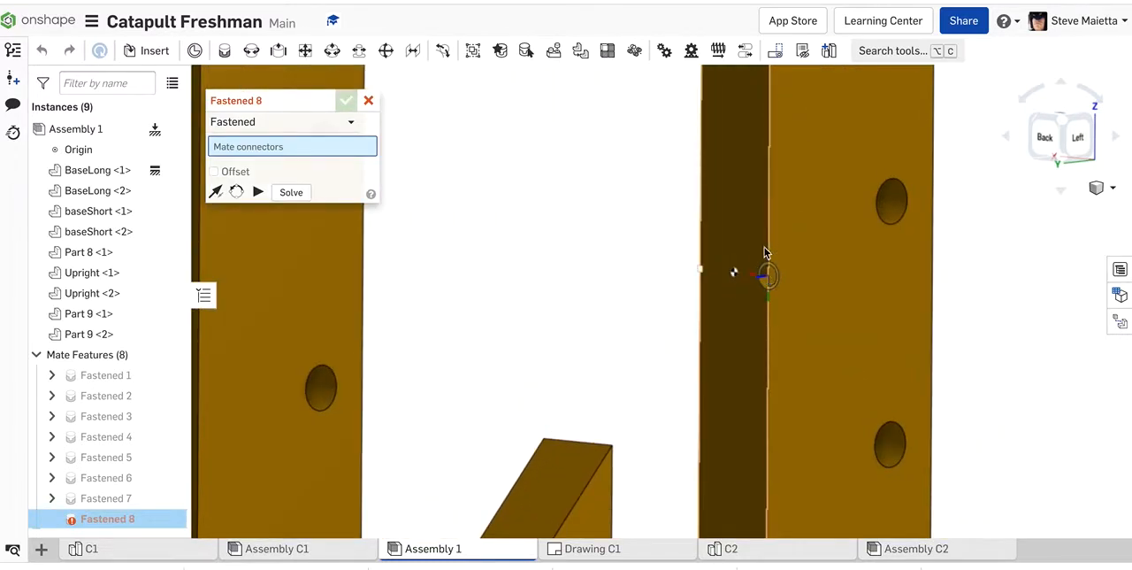
{"action": "left_click", "coordinate": [766, 277]}
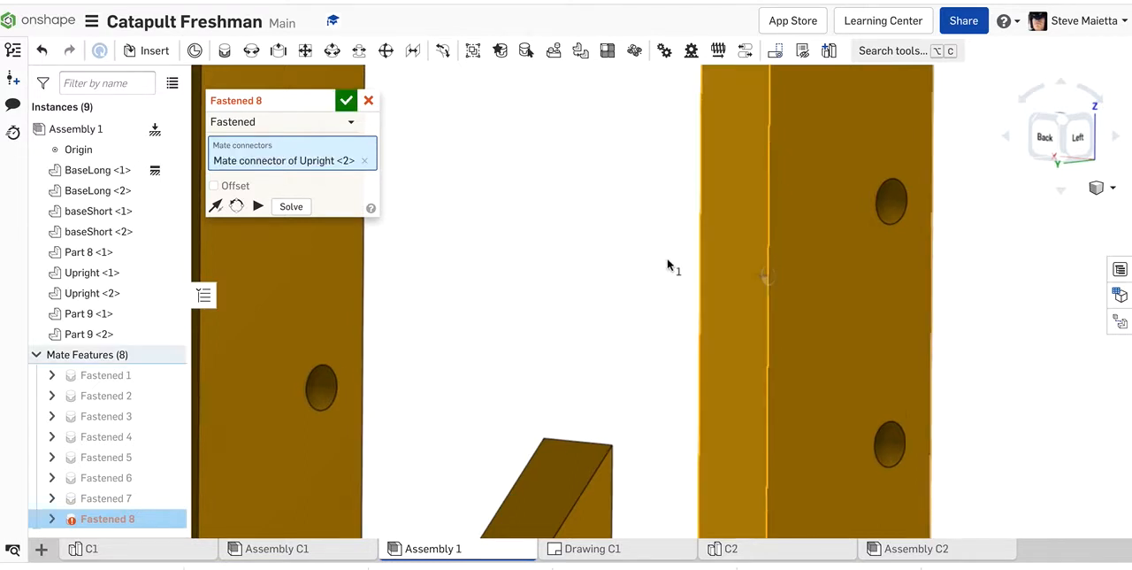
Step: Mate Upright <2> to the upper outer corner of Part 9 <1>'s vertical end face and solve the assembly
{"action": "scroll", "coordinate": [669, 263], "scroll_direction": "down", "scroll_amount": 5}
{"action": "right_click_drag", "start_coordinate": [831, 314], "coordinate": [766, 315]}
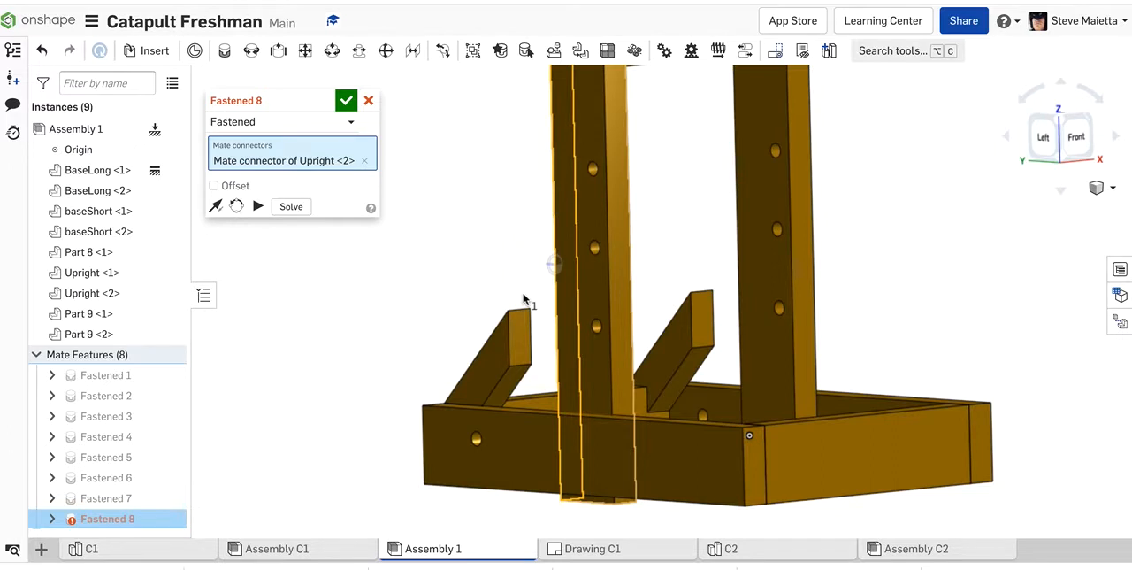
{"action": "scroll", "coordinate": [521, 317], "scroll_direction": "up", "scroll_amount": 5}
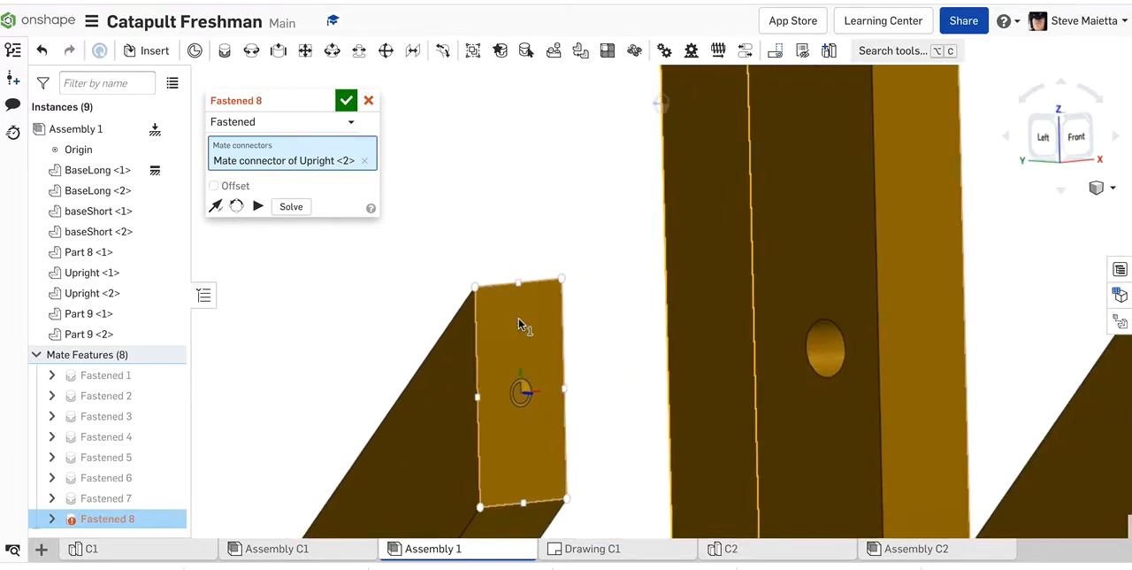
{"action": "left_click", "coordinate": [476, 286]}
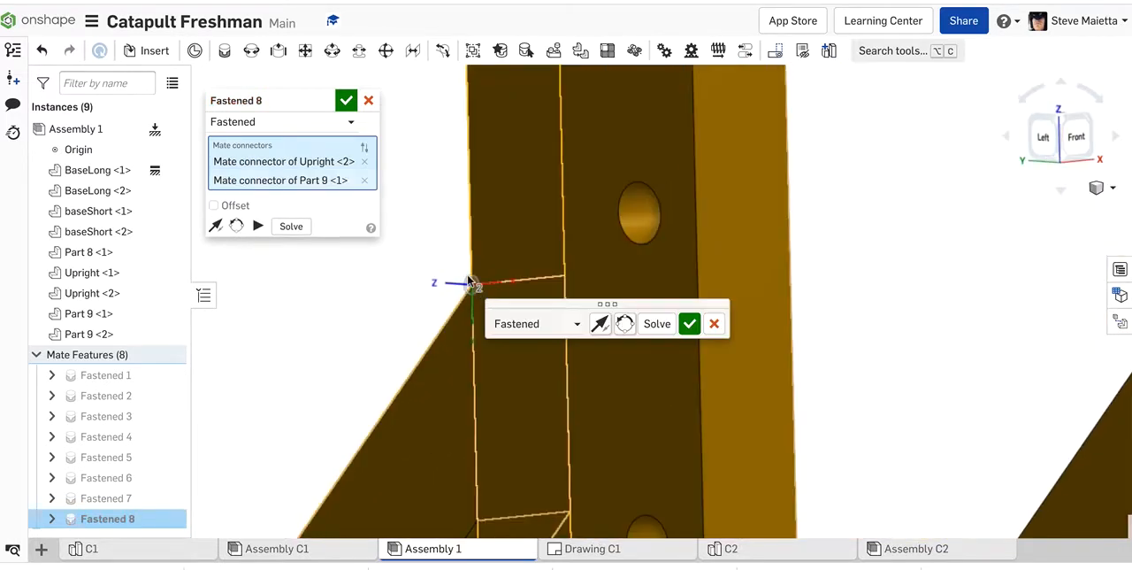
{"action": "scroll", "coordinate": [469, 279], "scroll_direction": "down", "scroll_amount": 6}
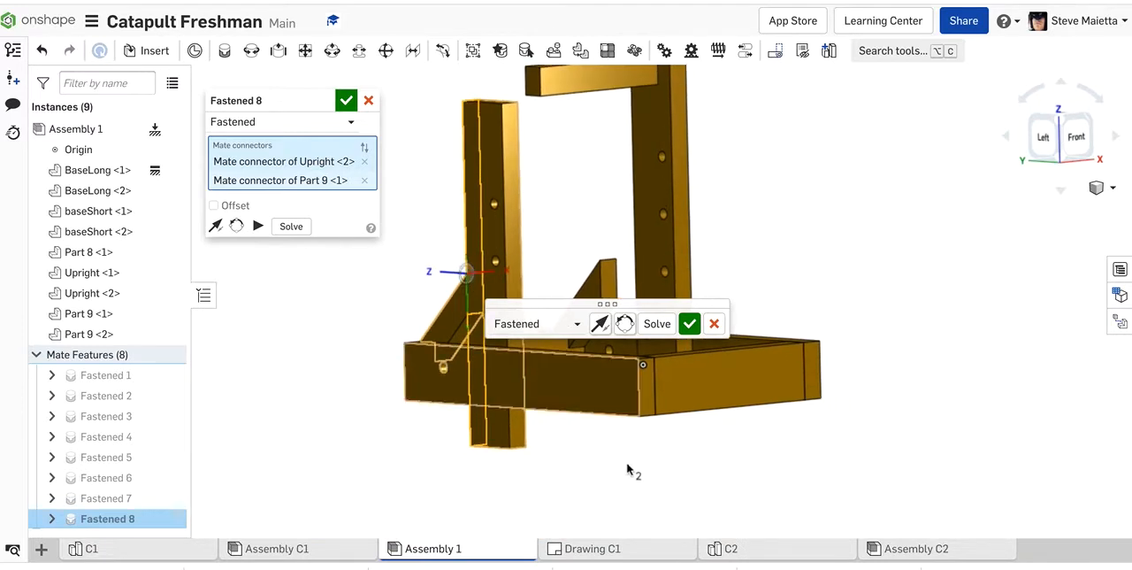
{"action": "right_click_drag", "start_coordinate": [695, 521], "coordinate": [668, 506]}
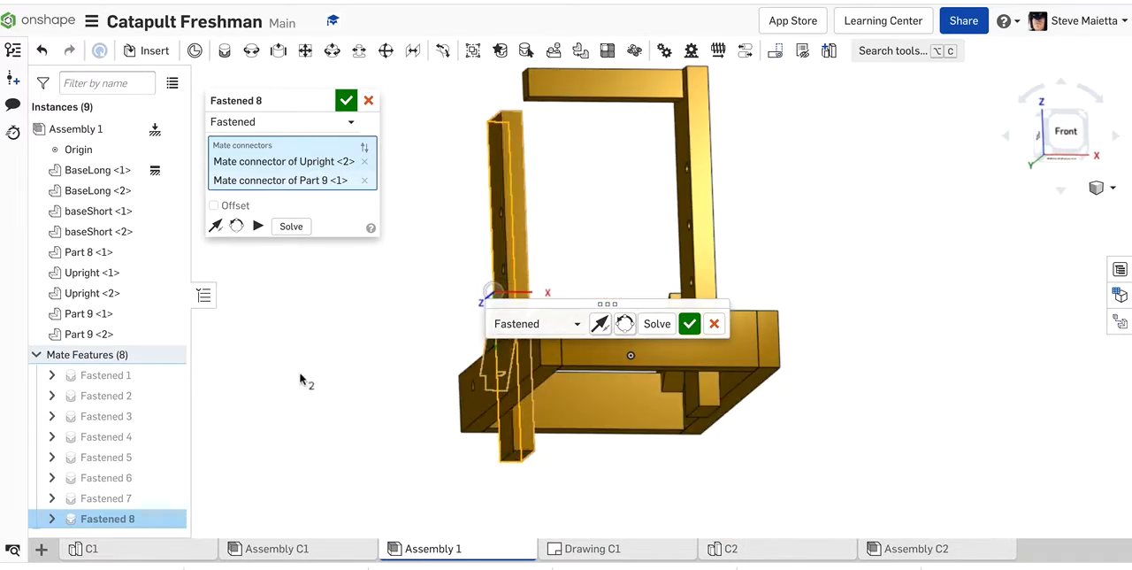
{"action": "right_click_drag", "start_coordinate": [303, 379], "coordinate": [503, 84]}
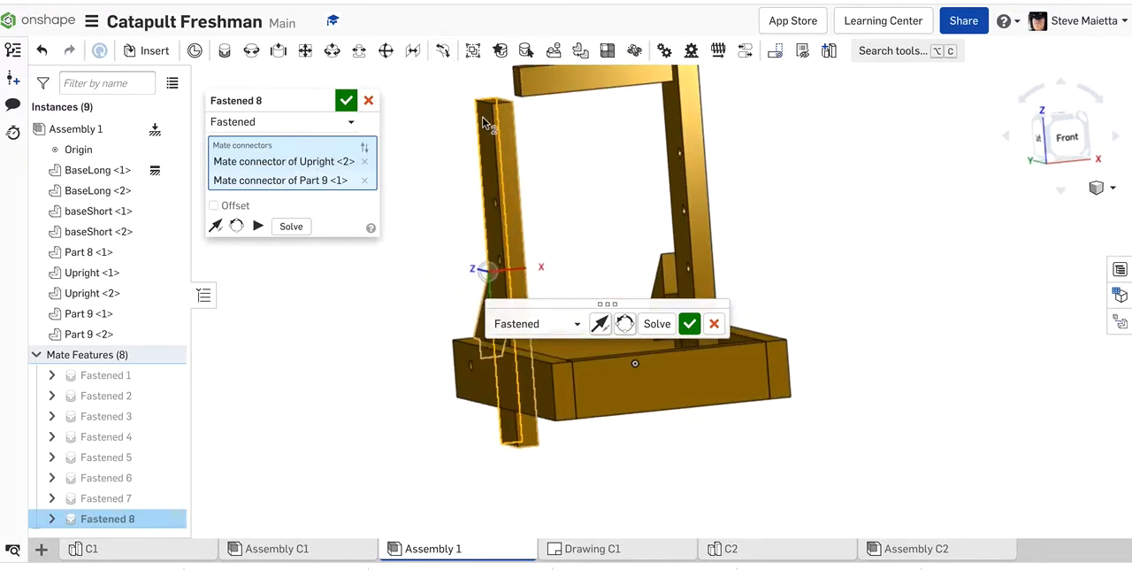
{"action": "left_click", "coordinate": [291, 227]}
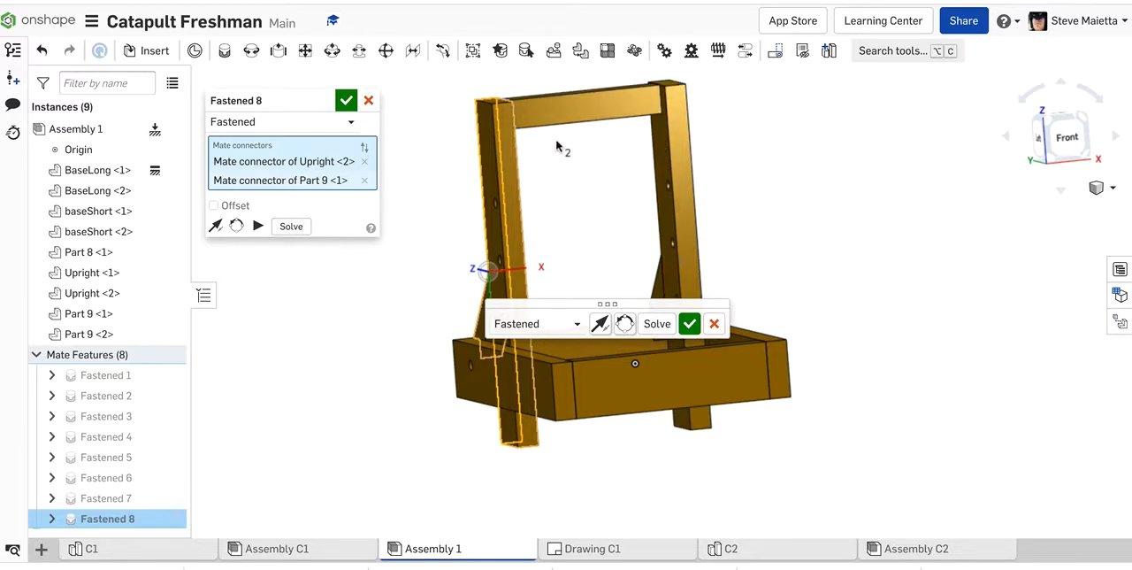
Step: Enable the offset on the upright-to-brace mate and set its Y distance to -0.6 in
{"action": "left_click_drag", "start_coordinate": [581, 302], "coordinate": [860, 233]}
{"action": "right_click_drag", "start_coordinate": [400, 338], "coordinate": [498, 331]}
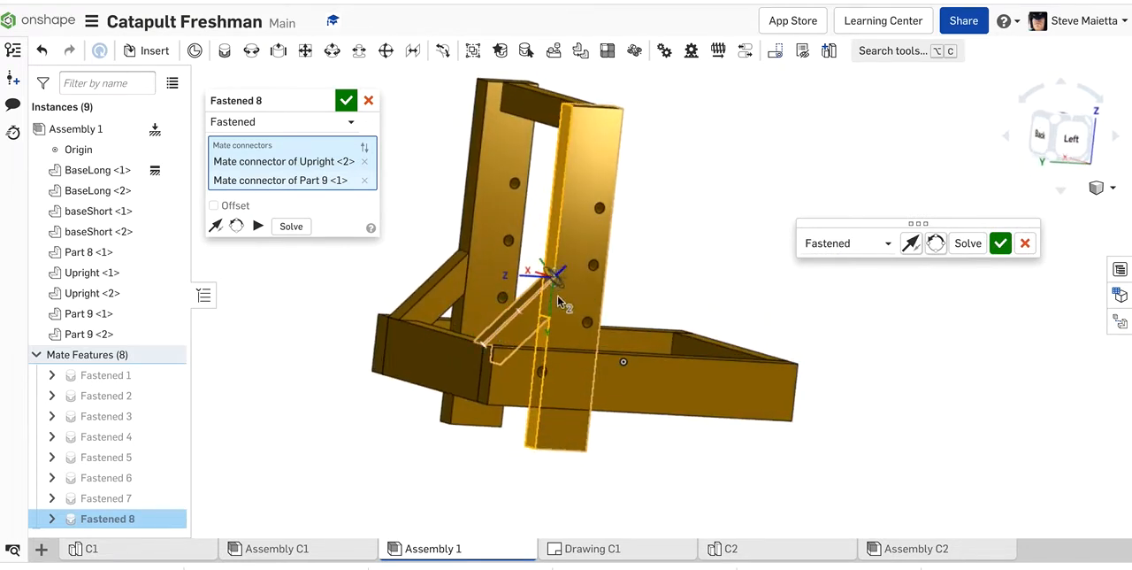
{"action": "scroll", "coordinate": [551, 297], "scroll_direction": "up", "scroll_amount": 5}
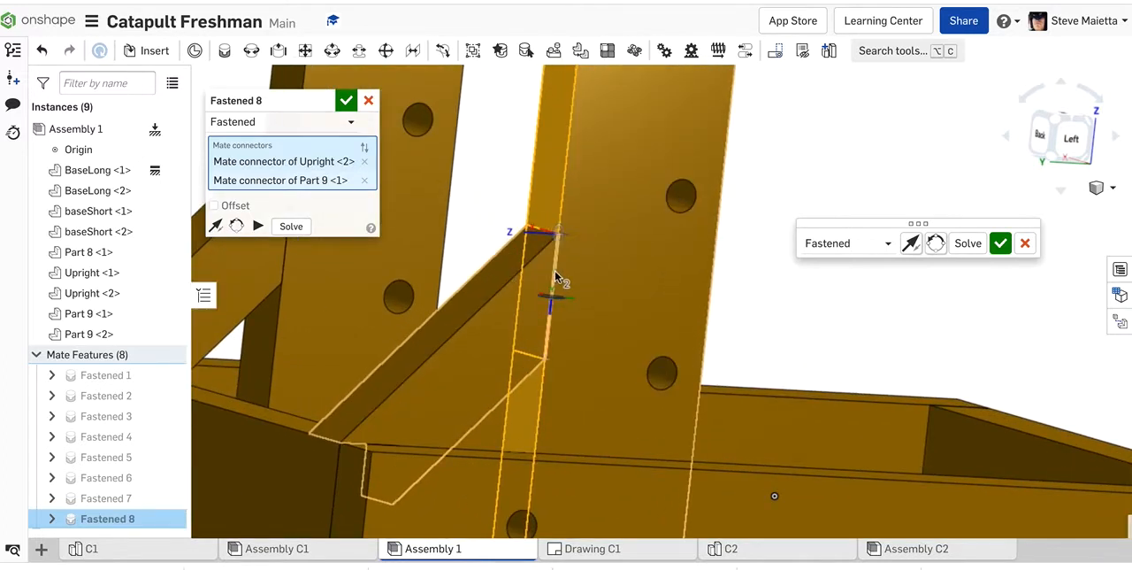
{"action": "left_click", "coordinate": [216, 204]}
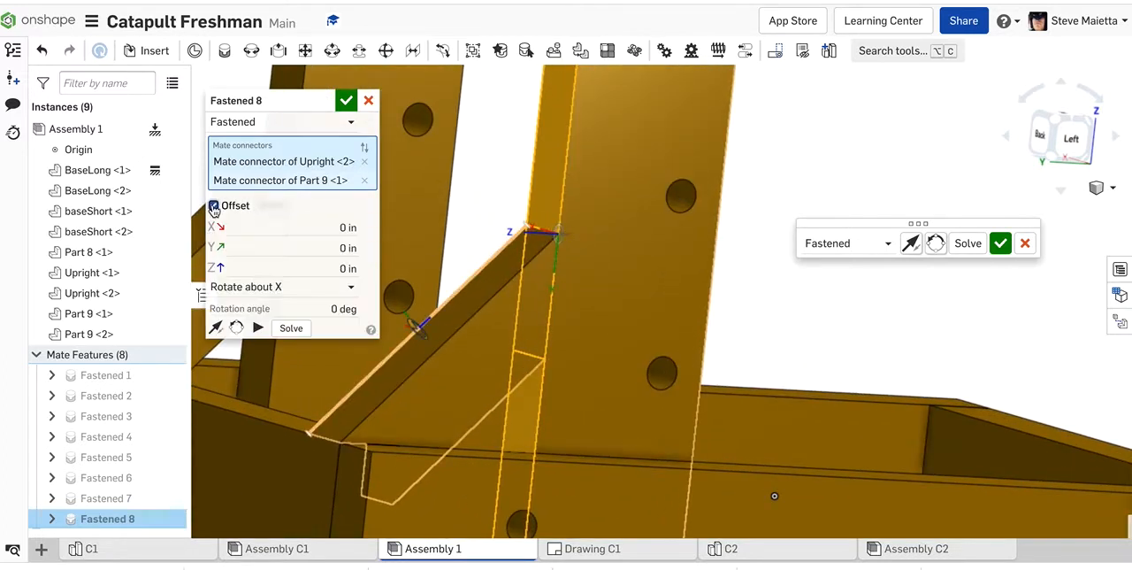
{"action": "left_click", "coordinate": [308, 245]}
{"action": "key", "text": "Up"}
{"action": "key", "text": "Up"}
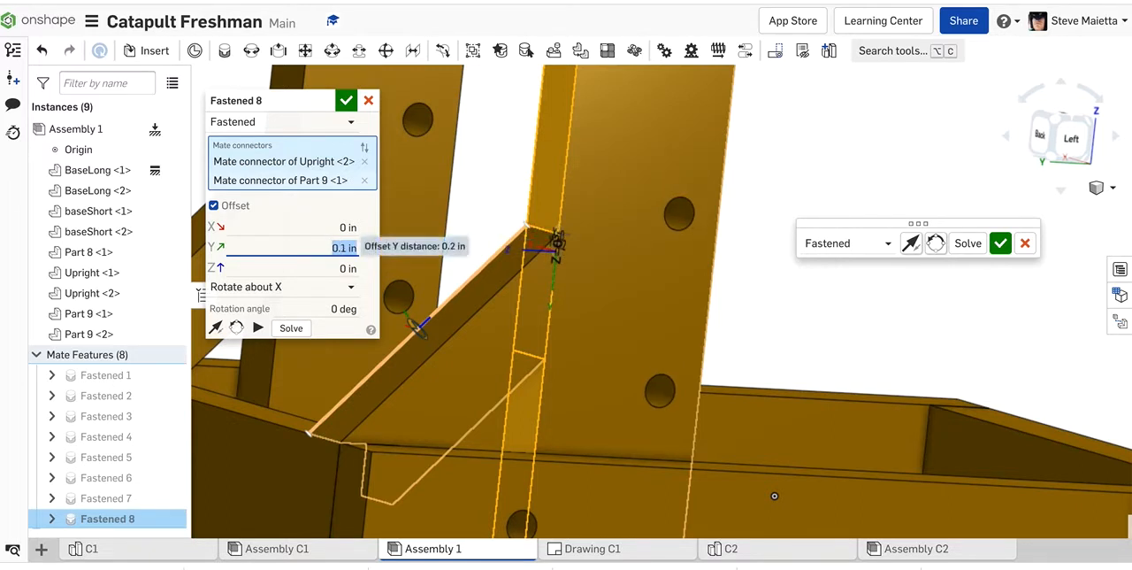
{"action": "key", "text": "Down"}
{"action": "key", "text": "Down"}
{"action": "key", "text": "Down"}
{"action": "key", "text": "Down"}
{"action": "key", "text": "Down"}
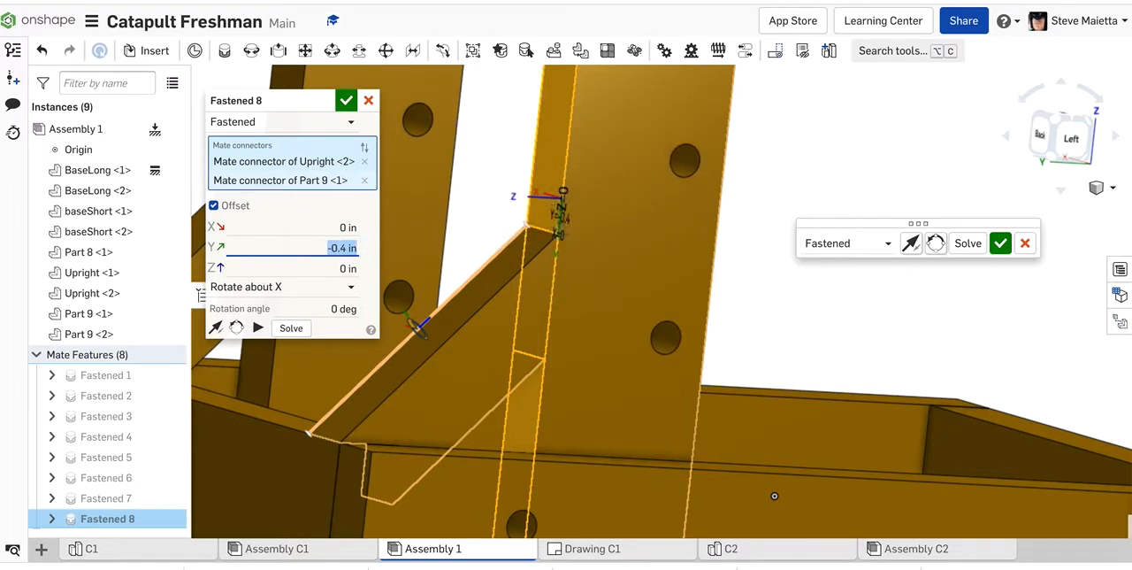
{"action": "key", "text": "Down"}
{"action": "key", "text": "Down"}
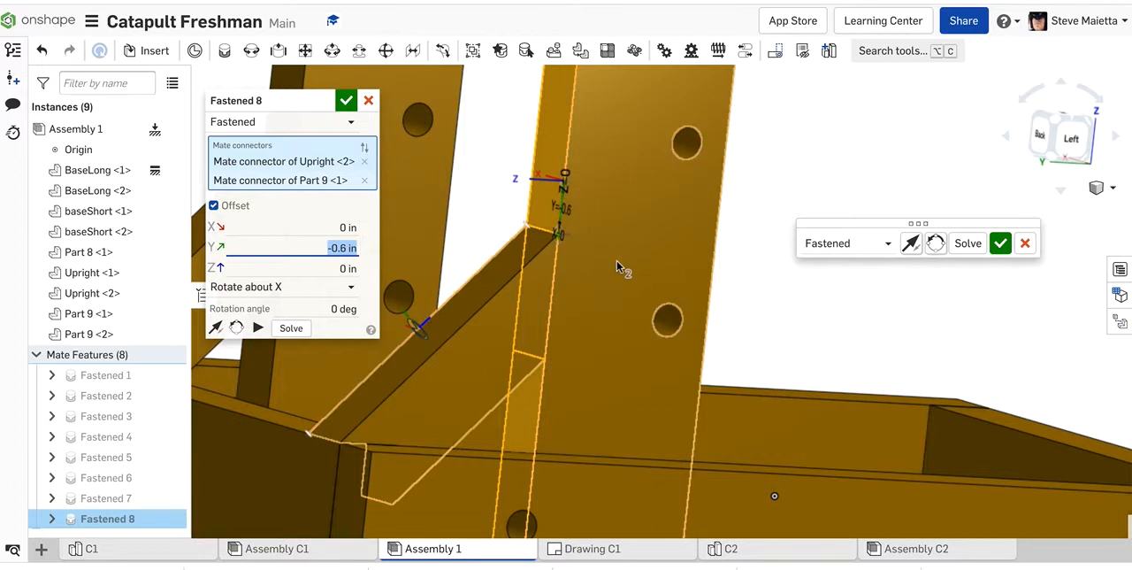
Step: In the left view, set the mate's Y offset to -1.5 in to bring the upright's lower end level with the base board's underside
{"action": "left_click", "coordinate": [1083, 137]}
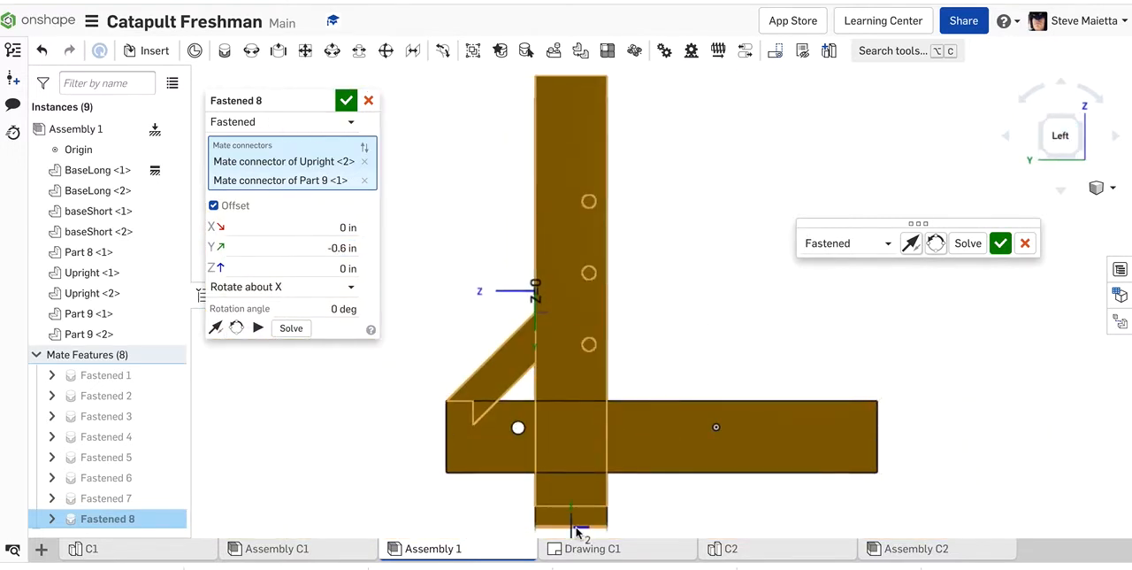
{"action": "scroll", "coordinate": [639, 534], "scroll_direction": "up", "scroll_amount": 5}
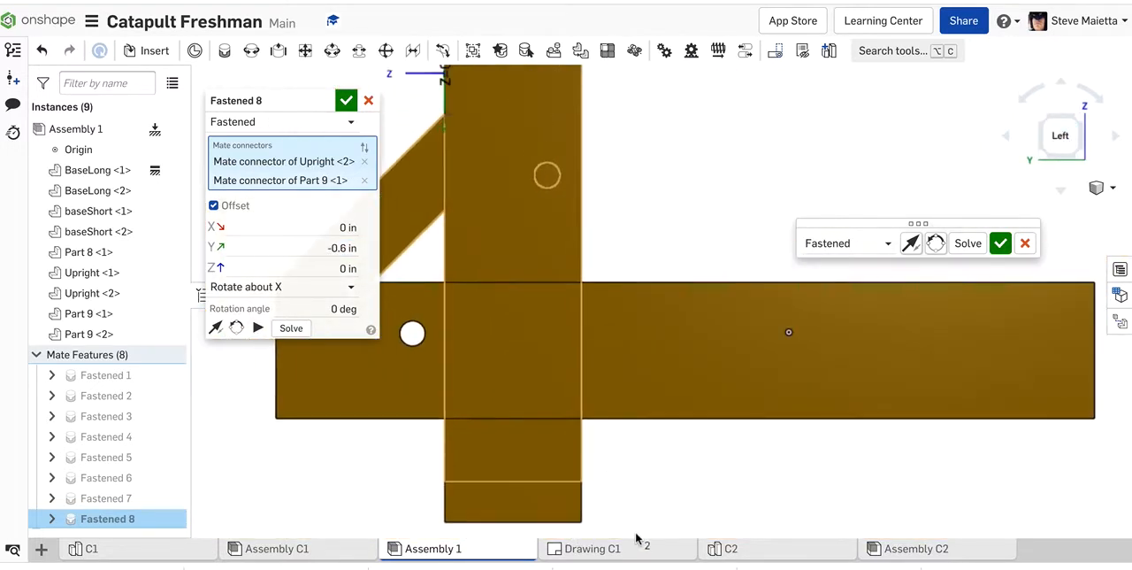
{"action": "key", "text": "Down"}
{"action": "key", "text": "Down"}
{"action": "key", "text": "Down"}
{"action": "key", "text": "Down"}
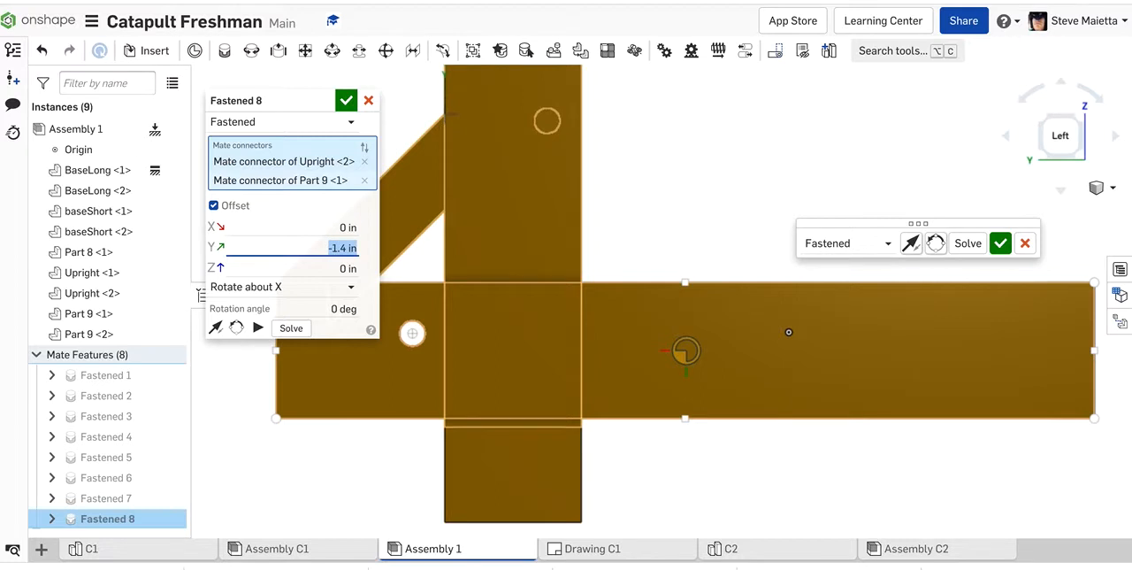
{"action": "key", "text": "Down"}
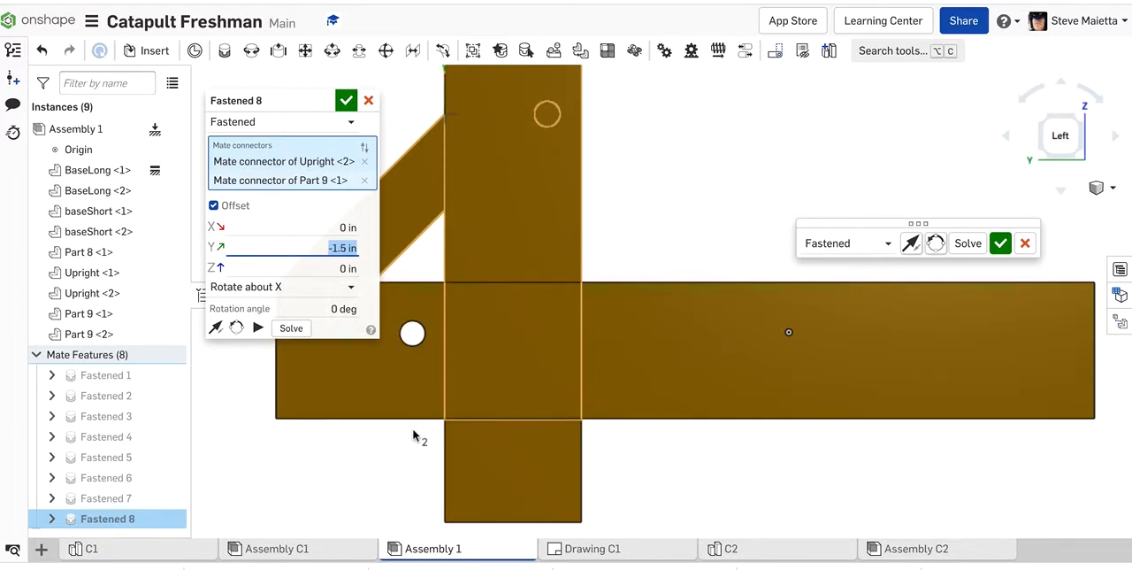
{"action": "scroll", "coordinate": [463, 442], "scroll_direction": "up", "scroll_amount": 8}
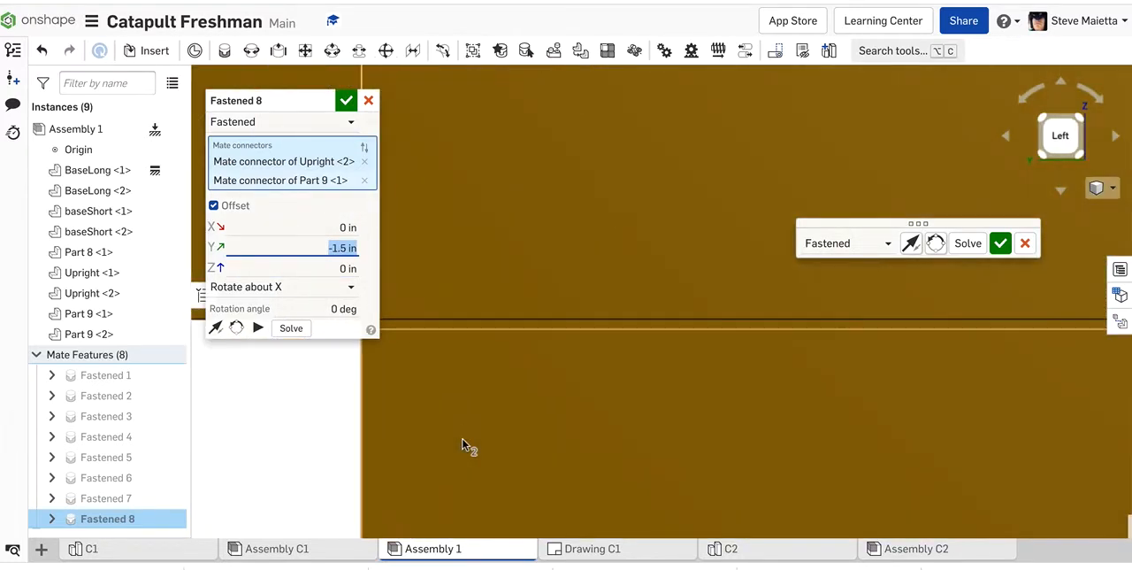
{"action": "scroll", "coordinate": [431, 339], "scroll_direction": "down", "scroll_amount": 4}
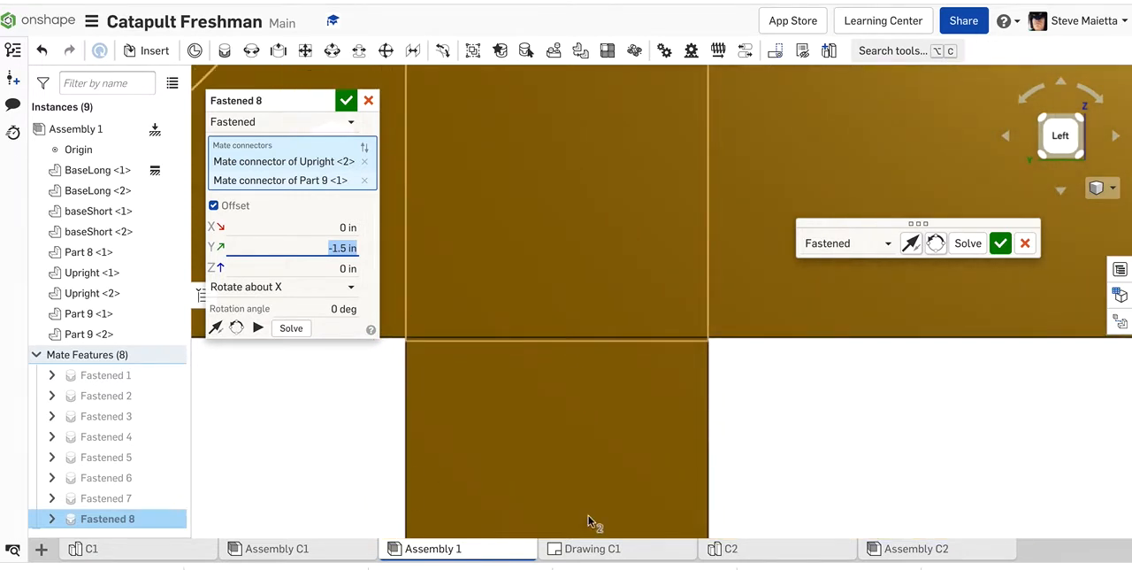
Step: Open Drawing C1 and examine where the upright meets the brace and base in the side view
{"action": "left_click", "coordinate": [593, 549]}
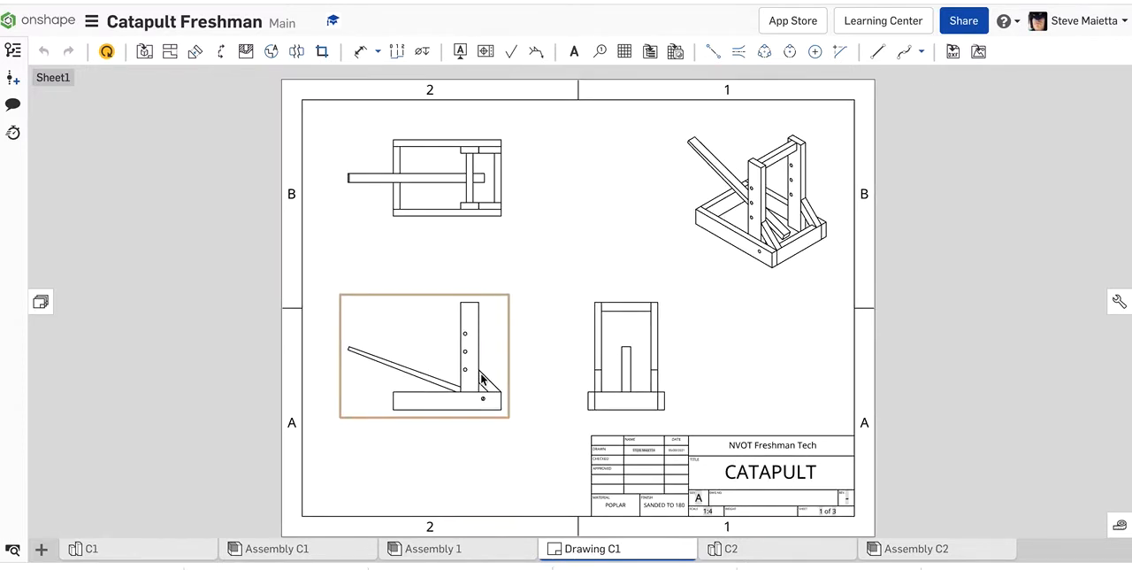
{"action": "scroll", "coordinate": [481, 372], "scroll_direction": "up", "scroll_amount": 5}
{"action": "scroll", "coordinate": [473, 368], "scroll_direction": "up", "scroll_amount": 2}
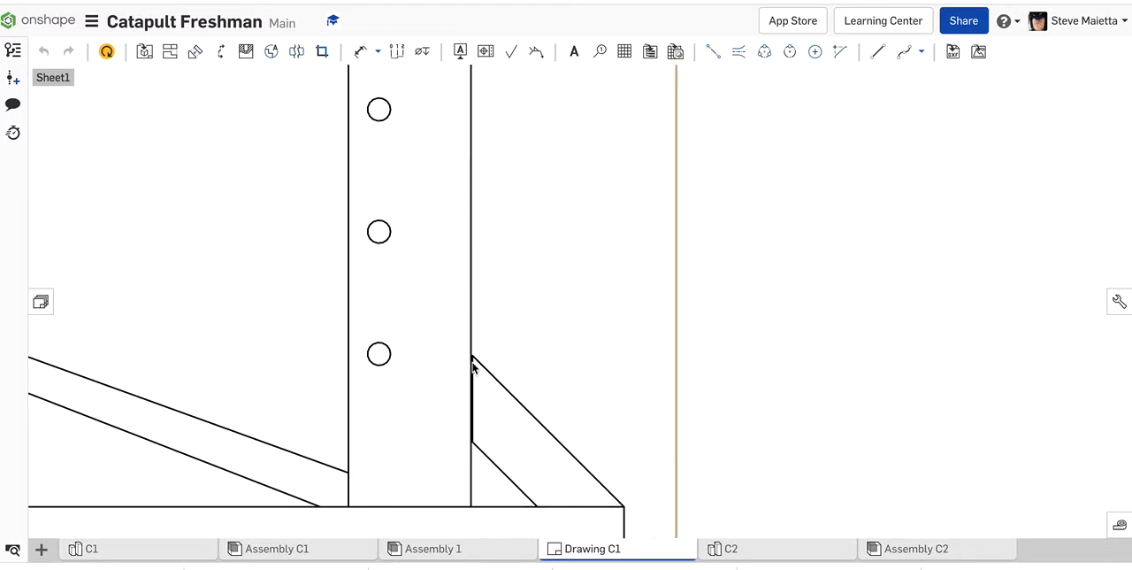
{"action": "scroll", "coordinate": [474, 359], "scroll_direction": "down", "scroll_amount": 6}
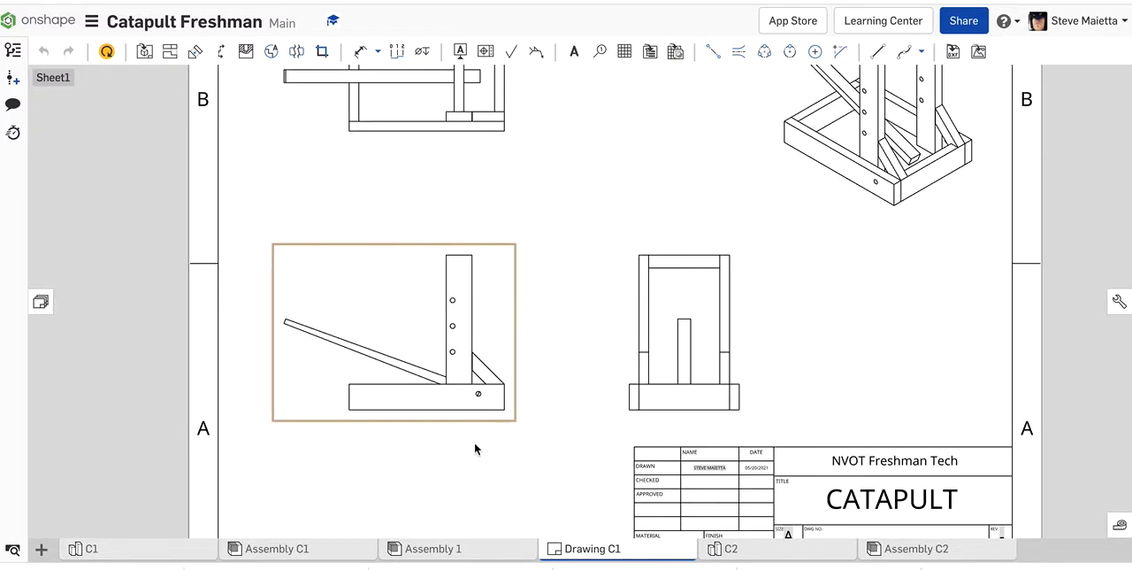
{"action": "scroll", "coordinate": [466, 413], "scroll_direction": "up", "scroll_amount": 3}
{"action": "scroll", "coordinate": [466, 413], "scroll_direction": "up", "scroll_amount": 2}
{"action": "scroll", "coordinate": [492, 281], "scroll_direction": "down", "scroll_amount": 6}
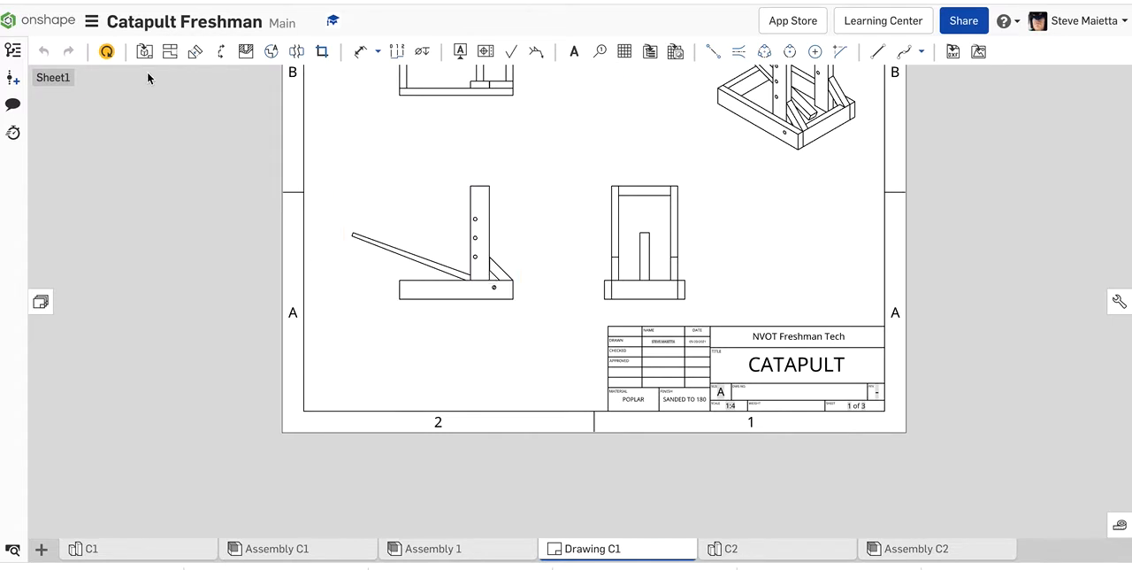
{"action": "left_click", "coordinate": [361, 51]}
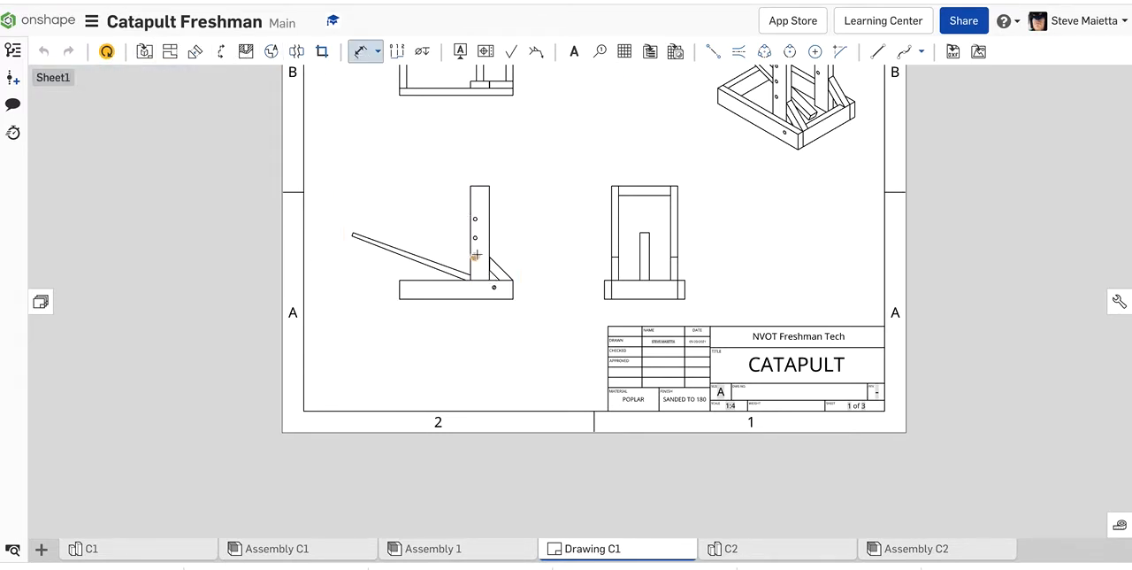
{"action": "scroll", "coordinate": [476, 255], "scroll_direction": "up", "scroll_amount": 8}
{"action": "scroll", "coordinate": [622, 288], "scroll_direction": "down", "scroll_amount": 8}
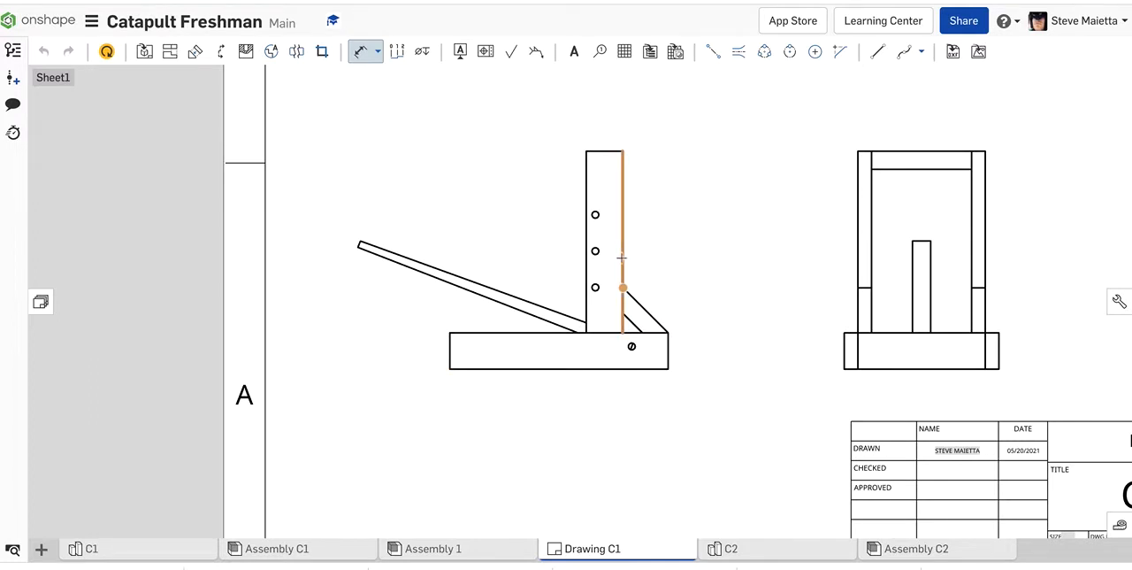
{"action": "scroll", "coordinate": [504, 204], "scroll_direction": "down", "scroll_amount": 4}
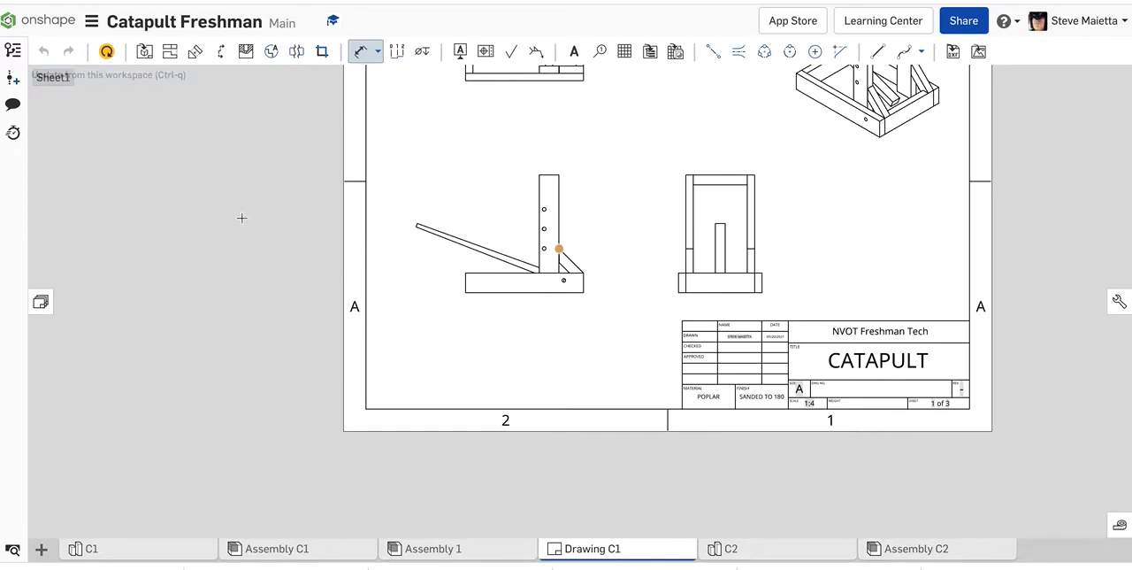
{"action": "key", "text": "Escape"}
{"action": "left_click", "coordinate": [106, 53]}
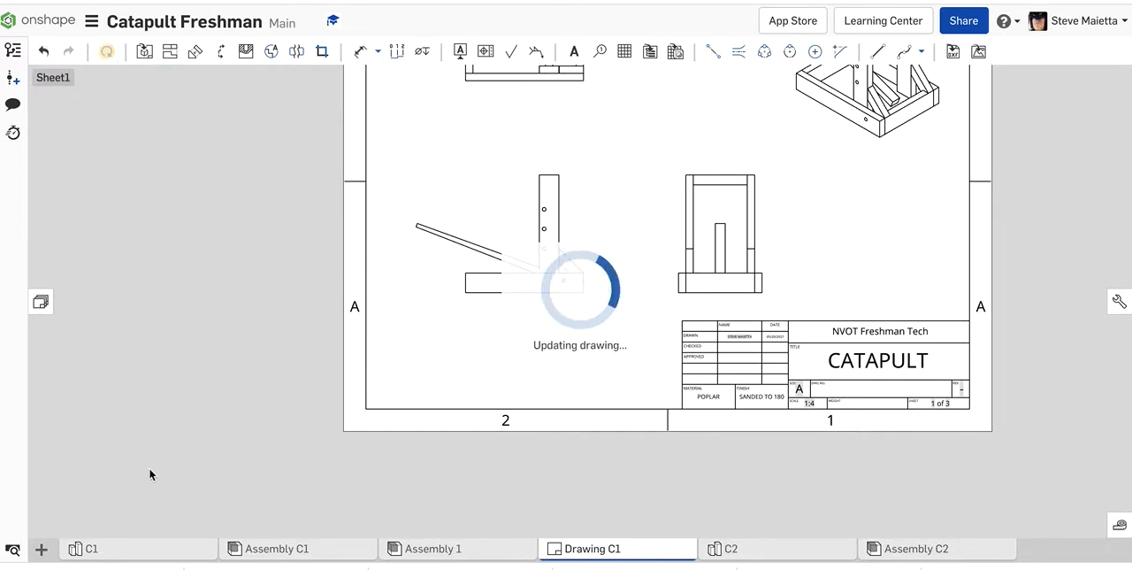
Step: Open the C1 part studio and create an empty sketch on the upright's narrow long face
{"action": "left_click", "coordinate": [111, 550]}
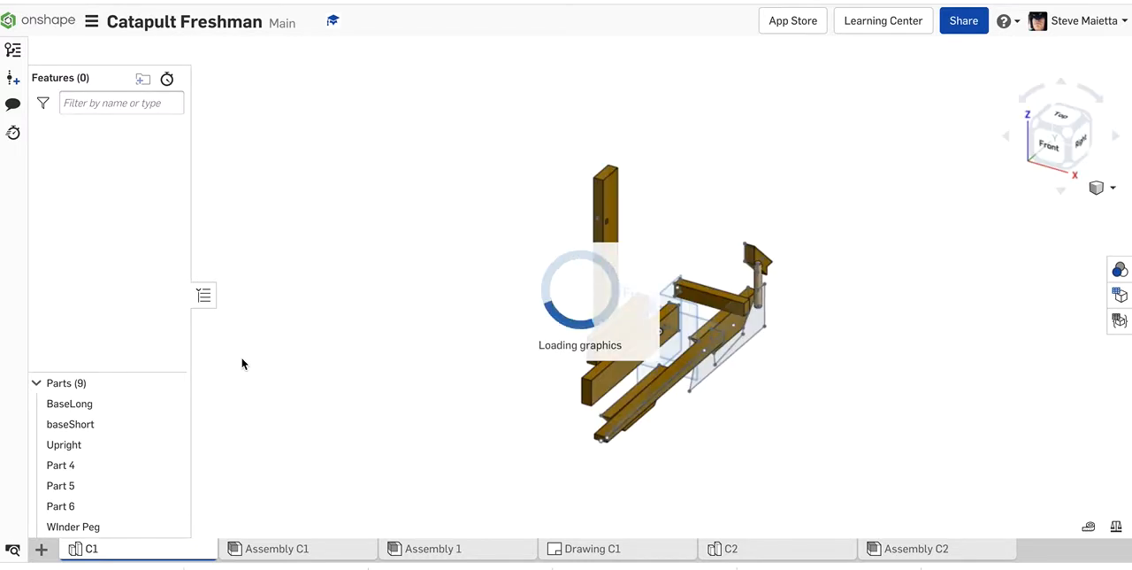
{"action": "right_click_drag", "start_coordinate": [659, 237], "coordinate": [489, 227]}
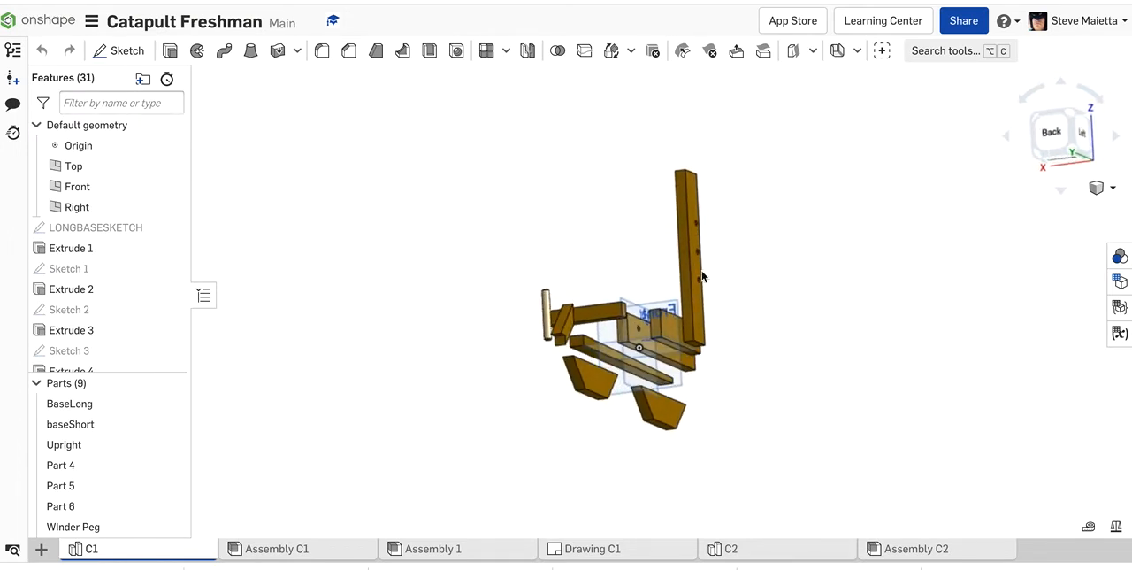
{"action": "scroll", "coordinate": [685, 263], "scroll_direction": "up", "scroll_amount": 5}
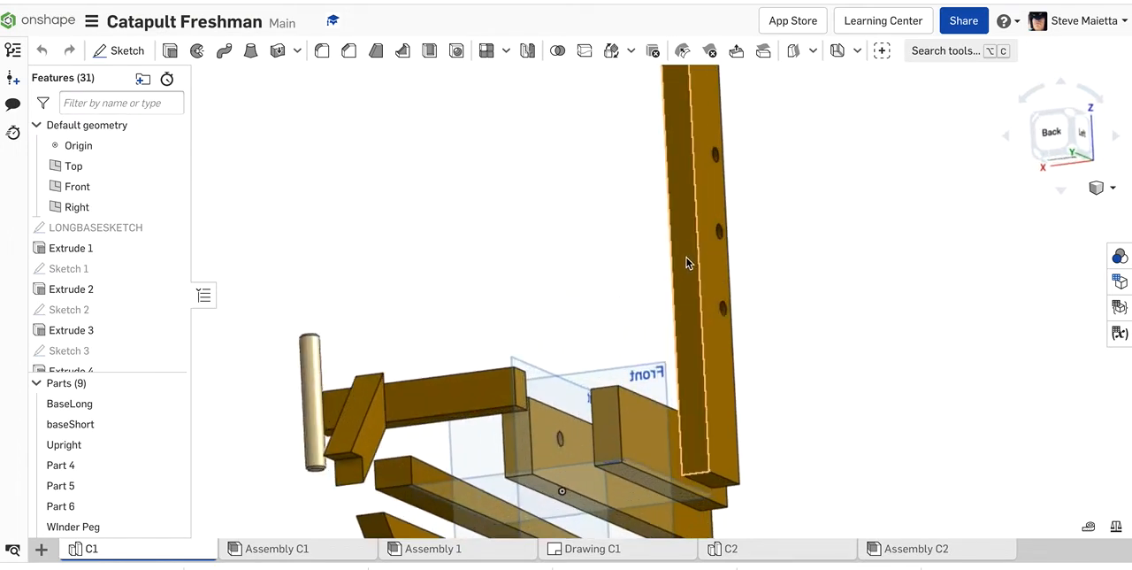
{"action": "left_click", "coordinate": [682, 268]}
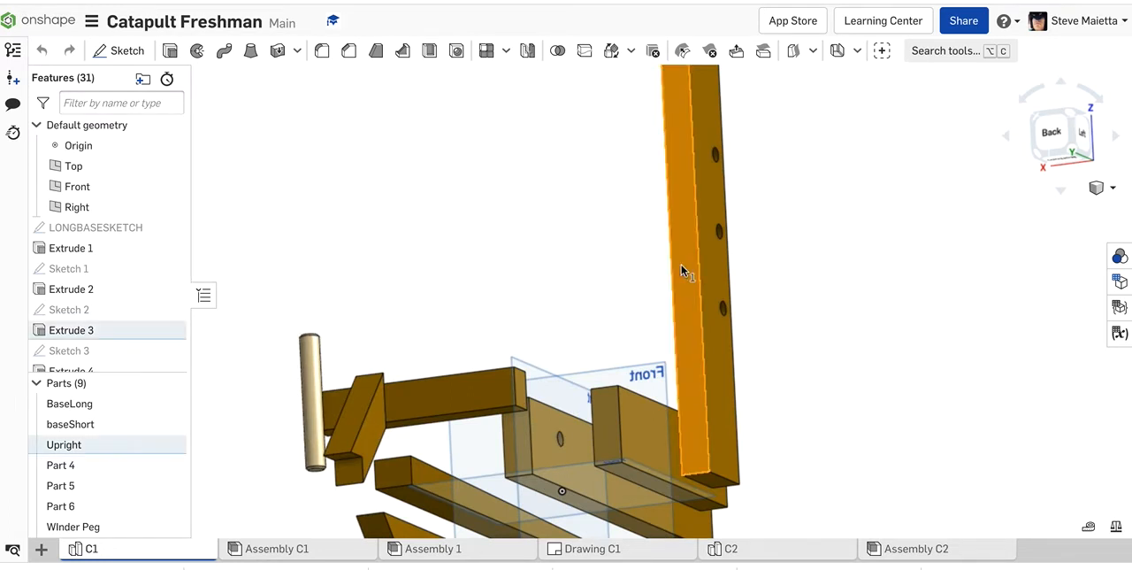
{"action": "key", "text": "shift+s"}
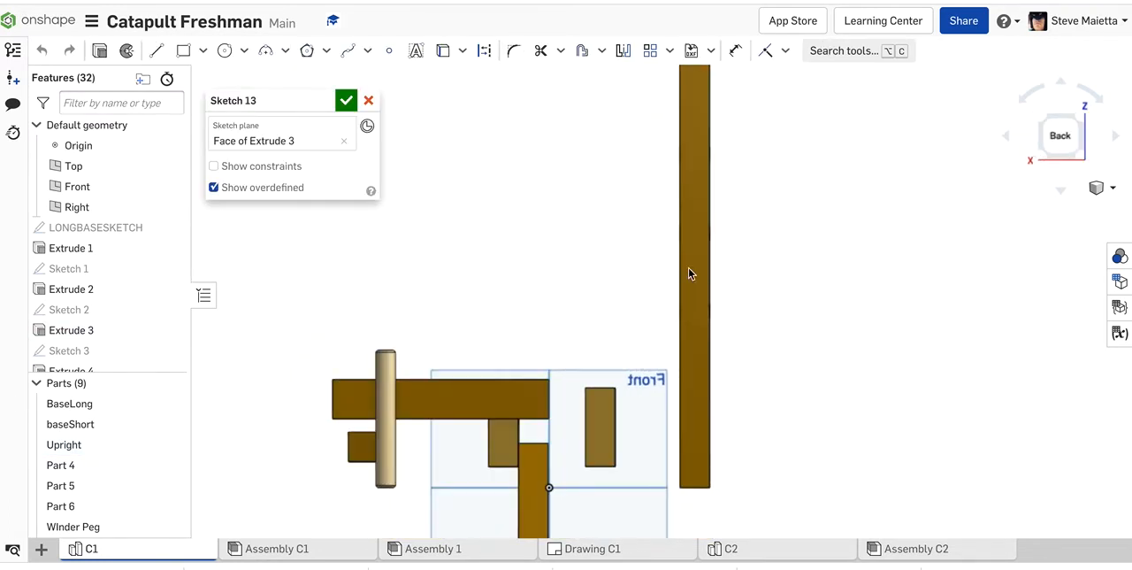
{"action": "scroll", "coordinate": [678, 181], "scroll_direction": "down", "scroll_amount": 3}
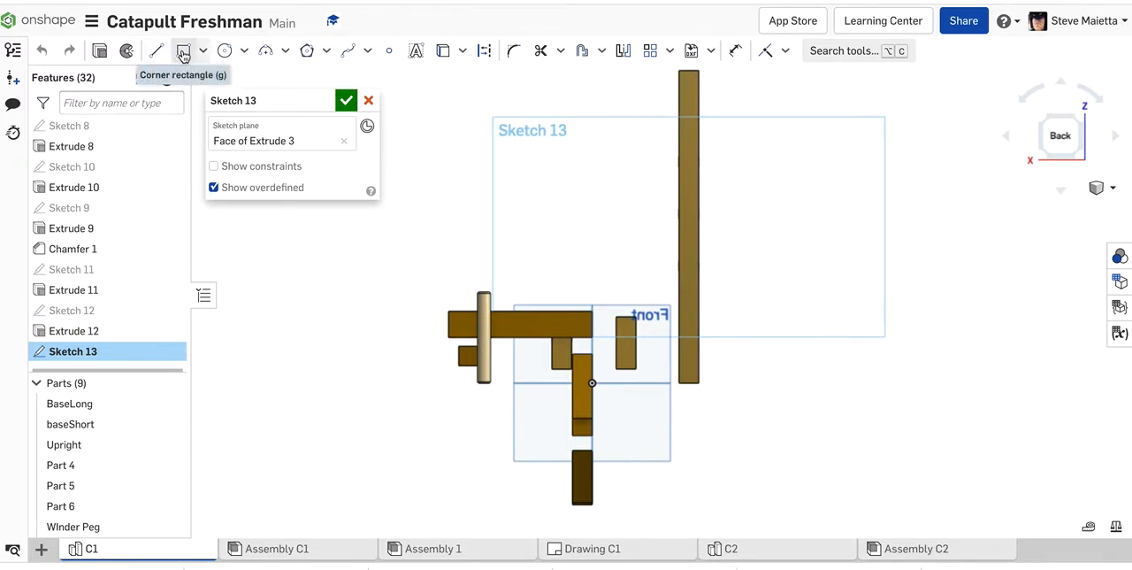
{"action": "right_click_drag", "start_coordinate": [390, 248], "coordinate": [432, 252]}
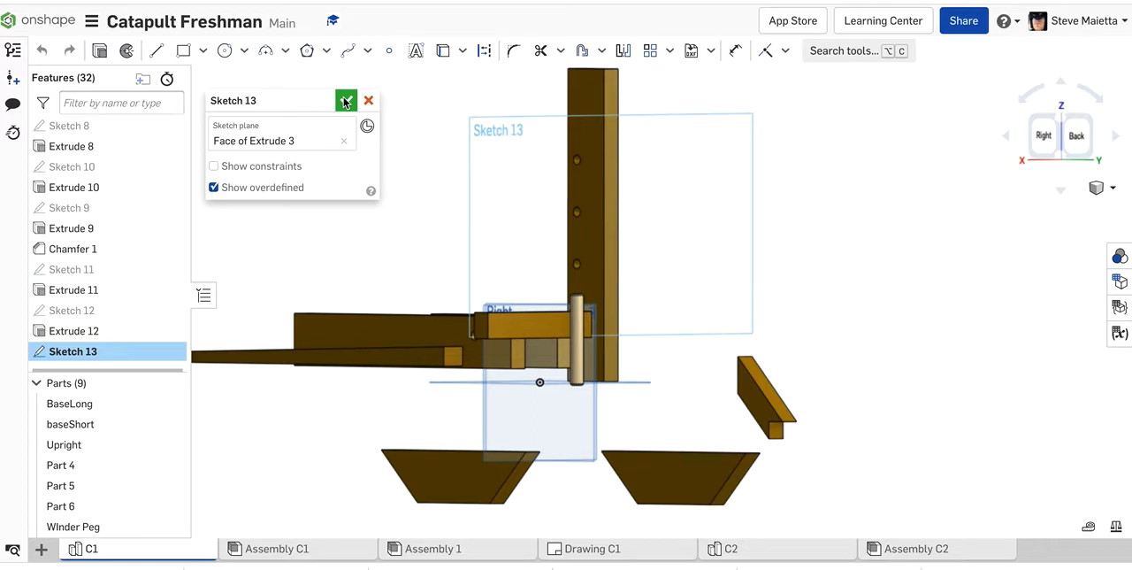
Step: On the upright's wide face with the holes, sketch a circle about 0.029 in in diameter, just inside the long edge and level with its midpoint
{"action": "left_click", "coordinate": [587, 186]}
{"action": "key", "text": "shift+s"}
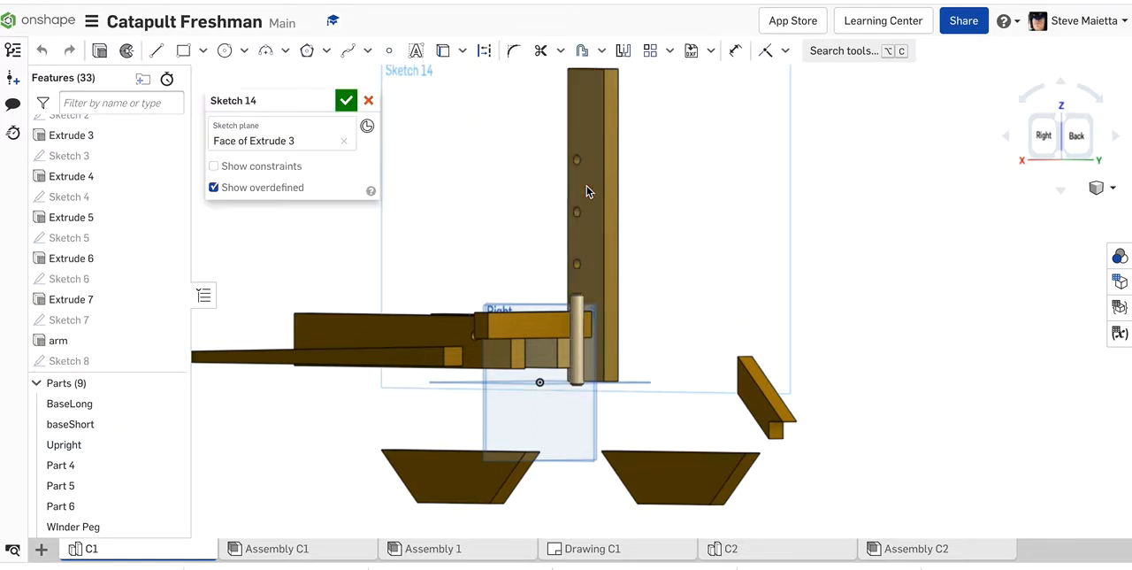
{"action": "key", "text": "n"}
{"action": "scroll", "coordinate": [695, 335], "scroll_direction": "up", "scroll_amount": 3}
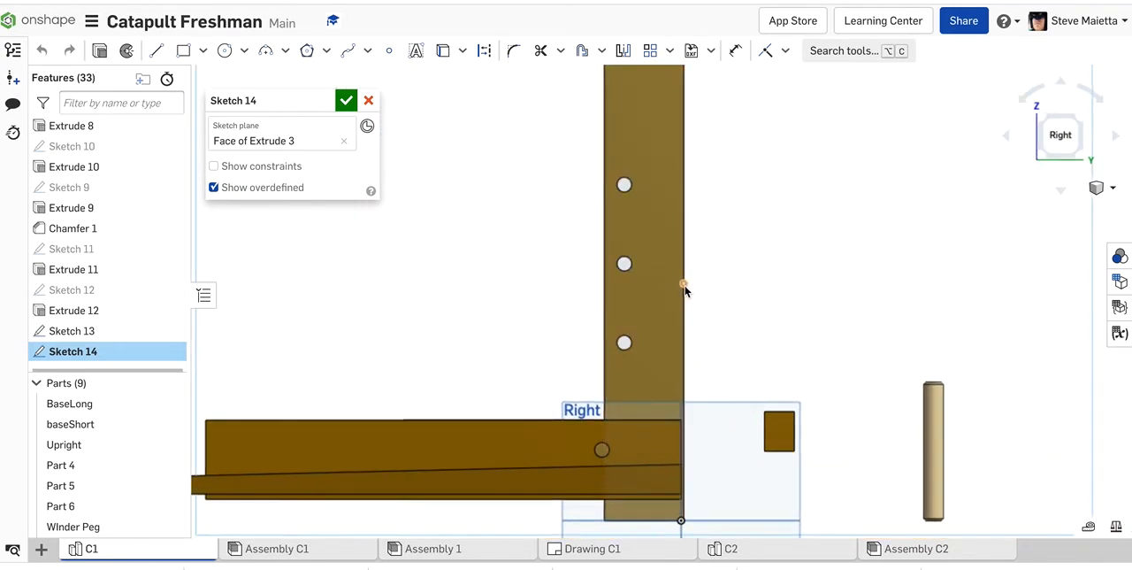
{"action": "scroll", "coordinate": [683, 284], "scroll_direction": "up", "scroll_amount": 3}
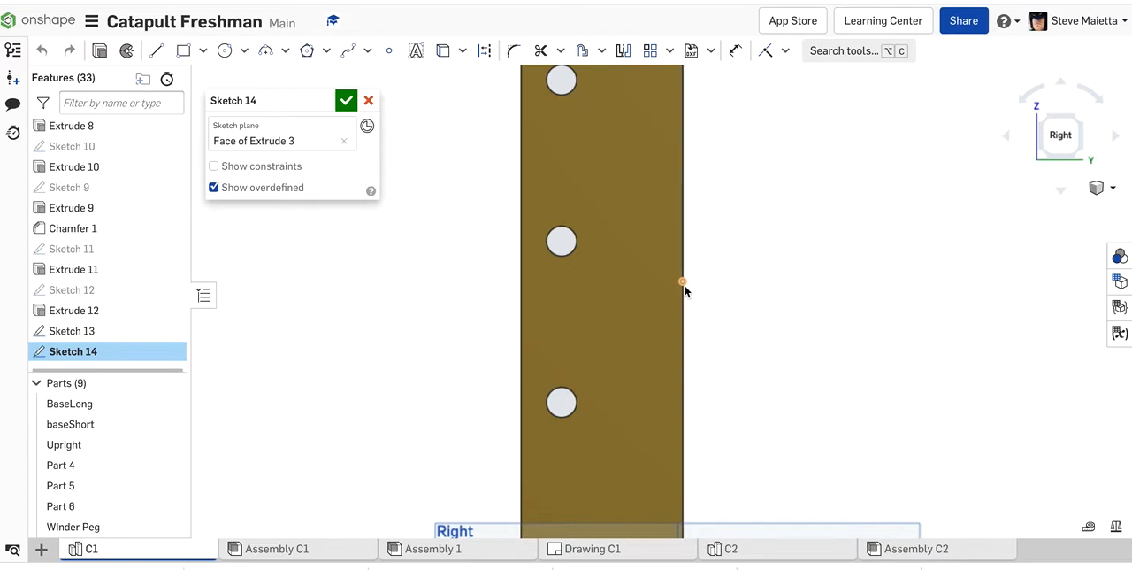
{"action": "key", "text": "c"}
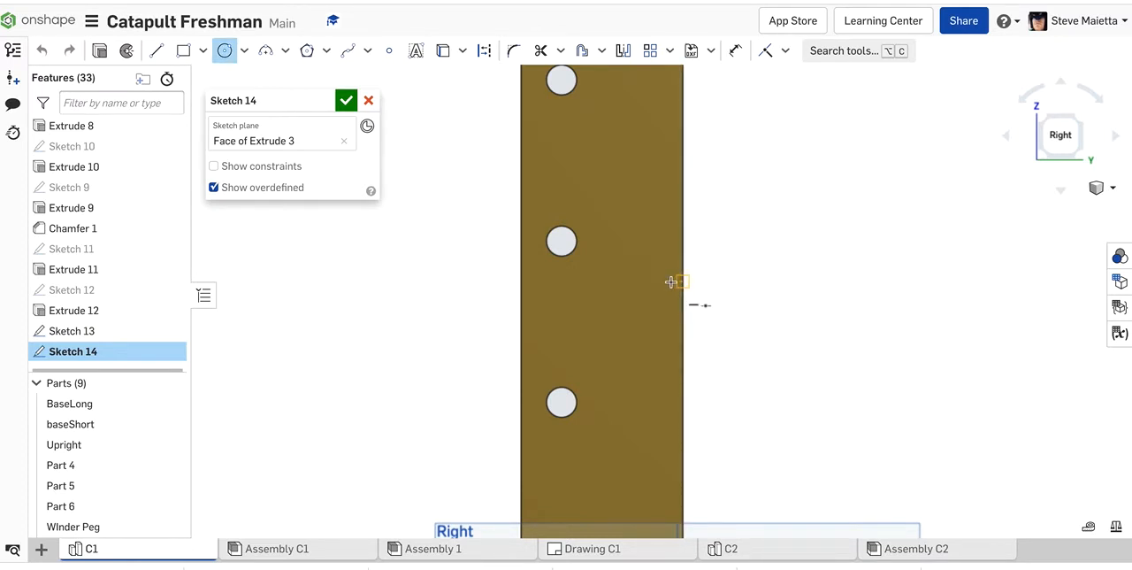
{"action": "left_click", "coordinate": [672, 282]}
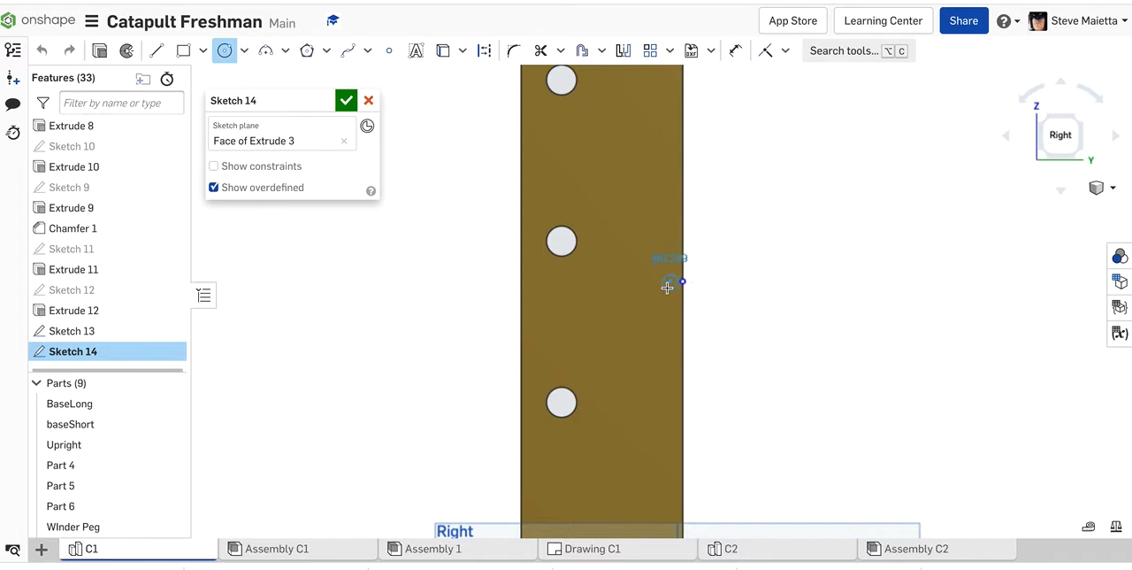
{"action": "scroll", "coordinate": [669, 286], "scroll_direction": "up", "scroll_amount": 5}
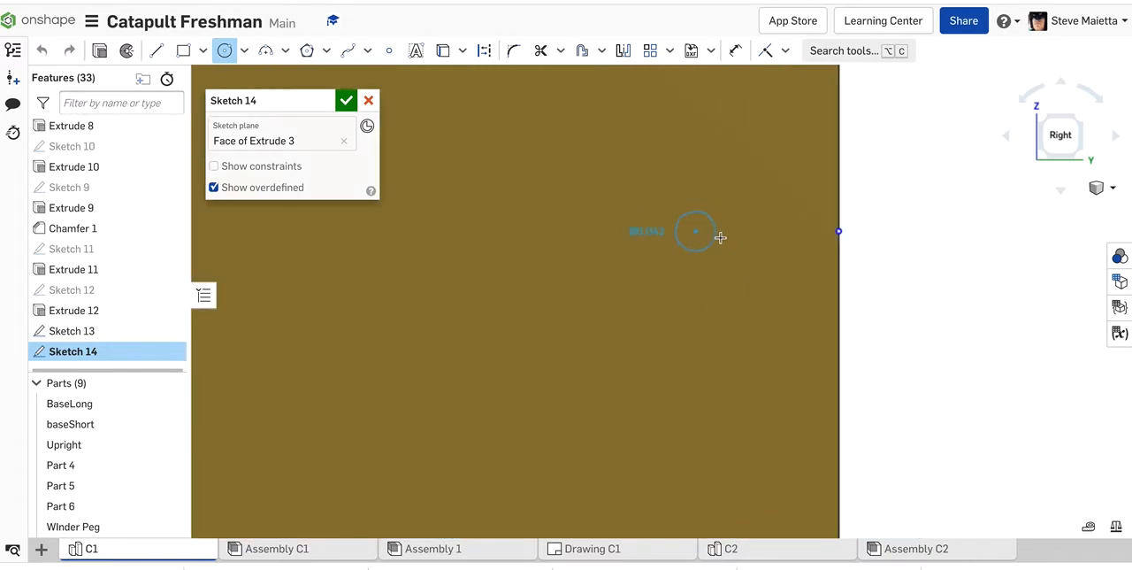
{"action": "left_click", "coordinate": [702, 243]}
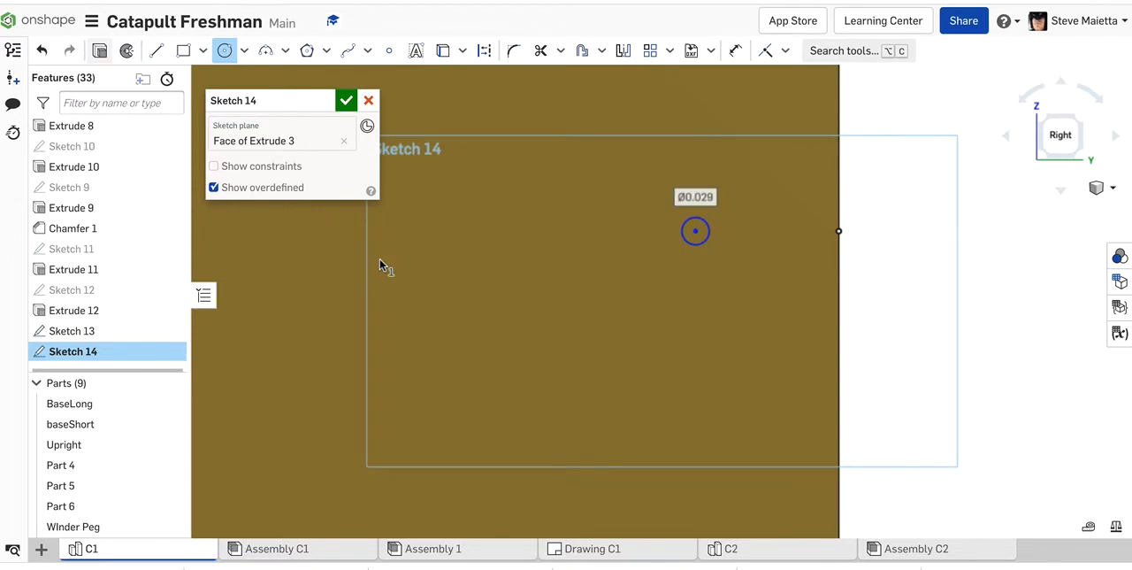
Step: Extrude the tiny circle to a depth of 0.005 in, adding it to the upright
{"action": "key", "text": "shift+e"}
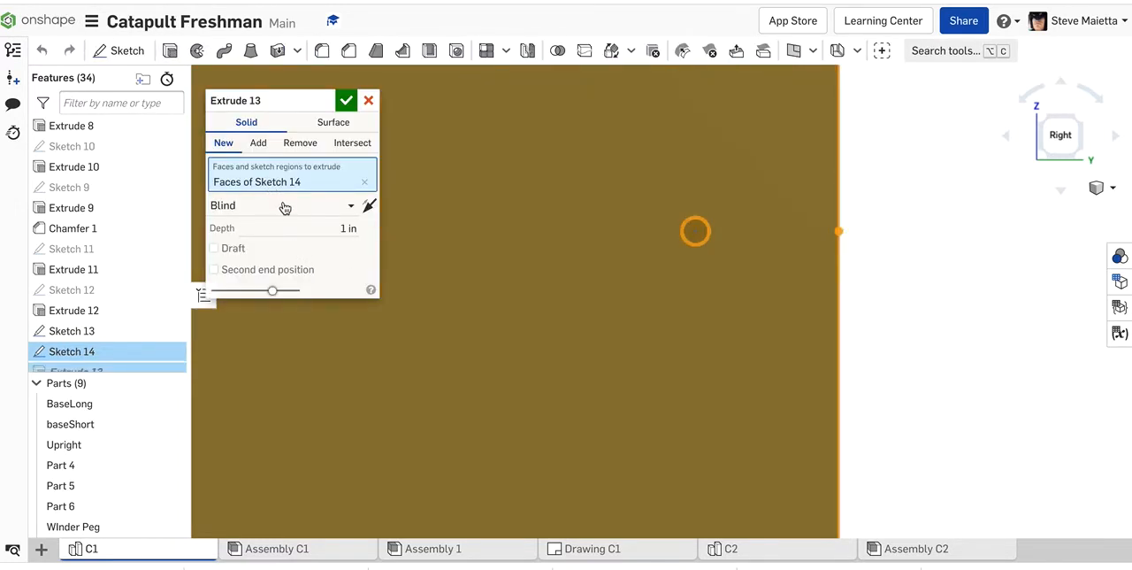
{"action": "left_click", "coordinate": [326, 228]}
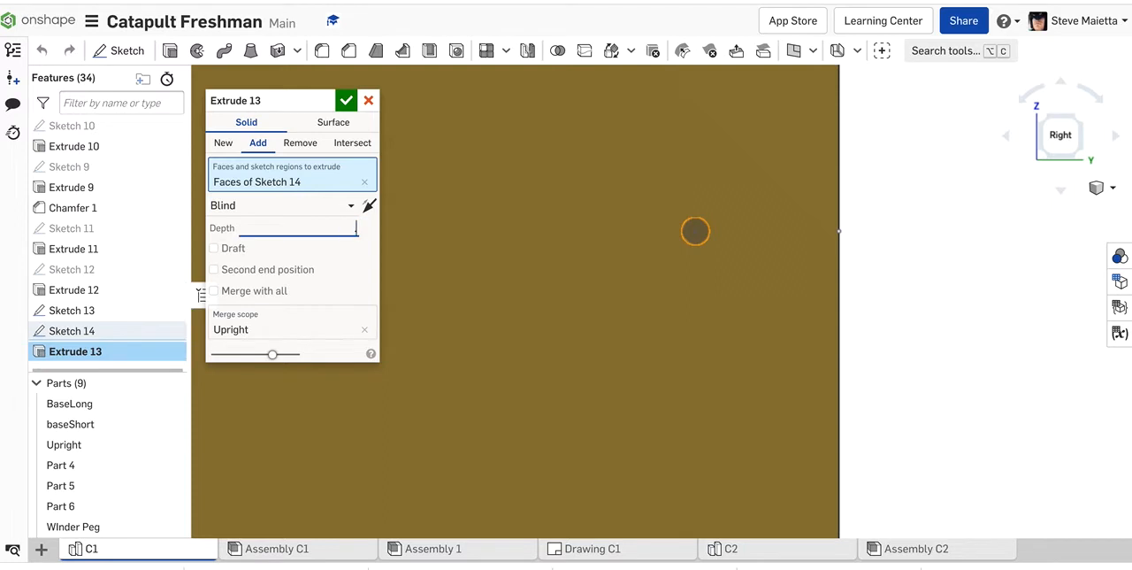
{"action": "type", "text": ".005"}
{"action": "key", "text": "Return"}
{"action": "left_click", "coordinate": [348, 101]}
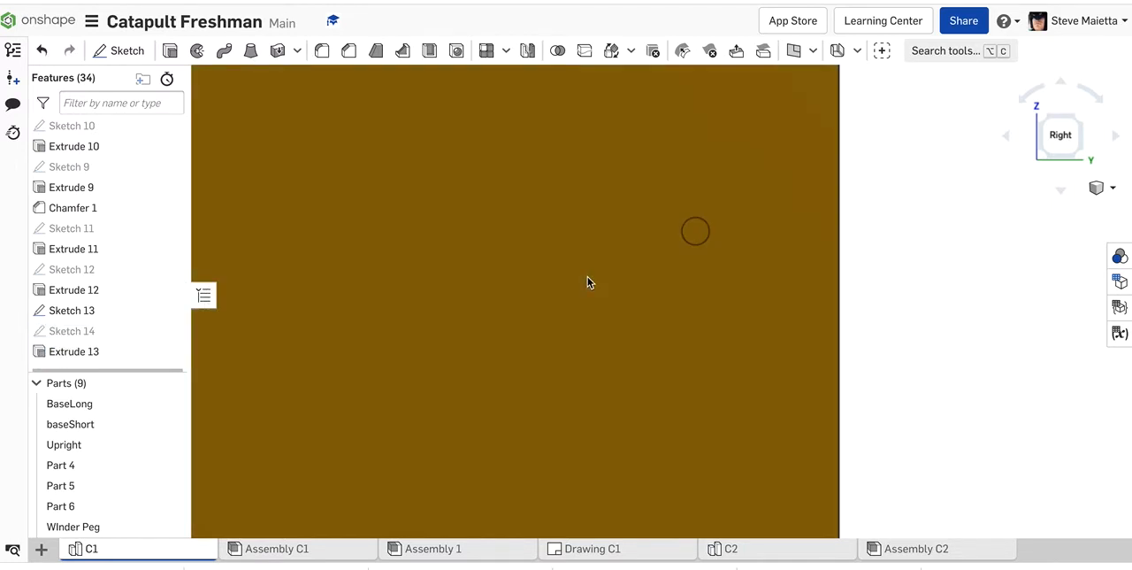
{"action": "scroll", "coordinate": [888, 320], "scroll_direction": "down", "scroll_amount": 5}
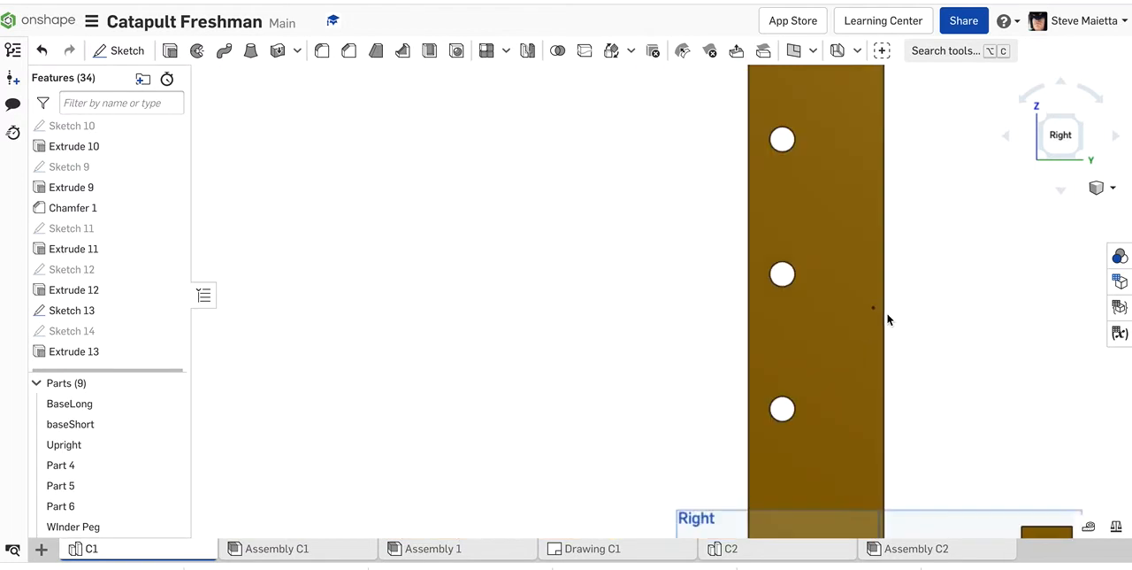
Step: Update Drawing C1 and add a centermark to the tiny circle on the upright in the side view
{"action": "left_click", "coordinate": [590, 550]}
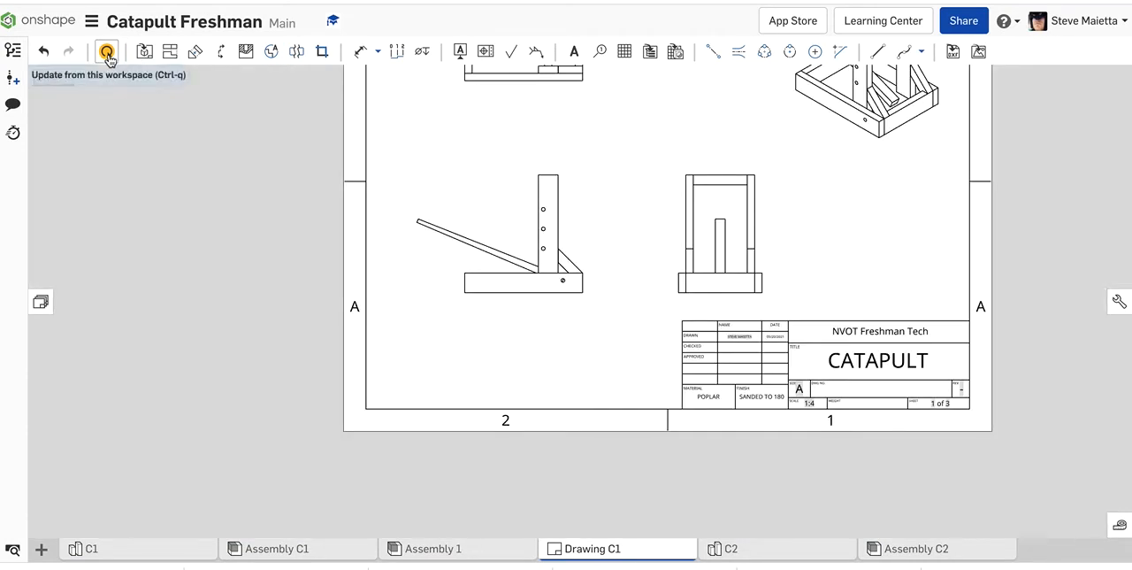
{"action": "left_click", "coordinate": [107, 53]}
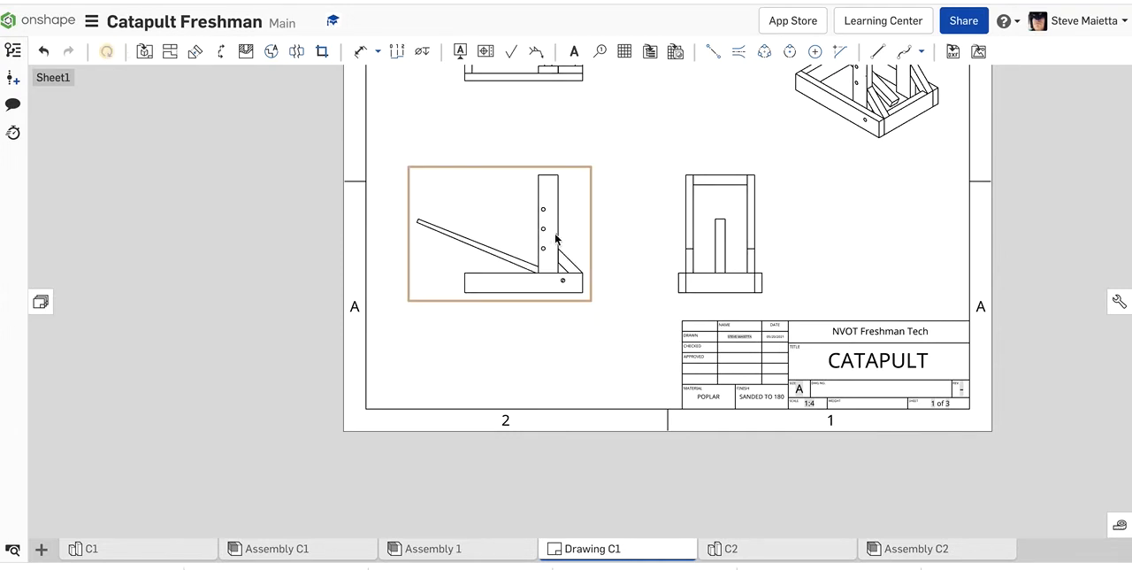
{"action": "scroll", "coordinate": [558, 238], "scroll_direction": "up", "scroll_amount": 5}
{"action": "scroll", "coordinate": [575, 244], "scroll_direction": "up", "scroll_amount": 5}
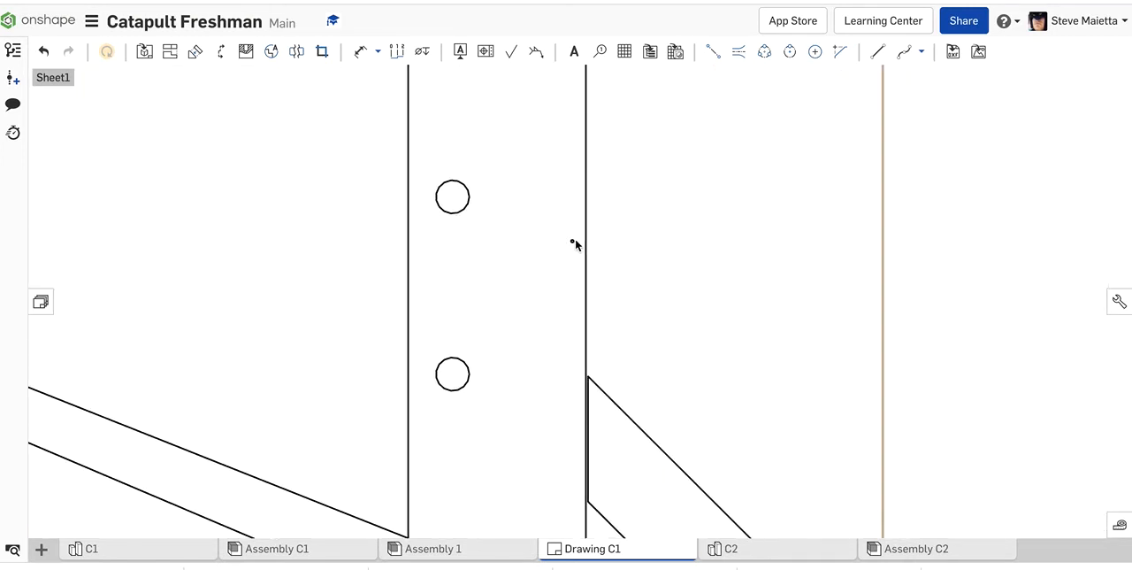
{"action": "left_click", "coordinate": [815, 52]}
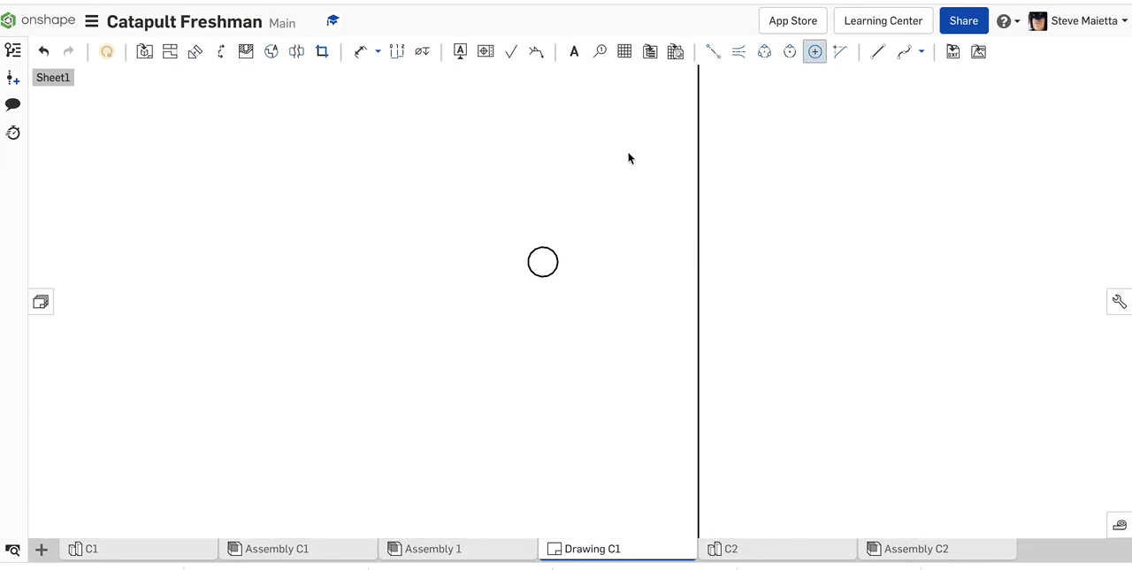
{"action": "left_click", "coordinate": [545, 259]}
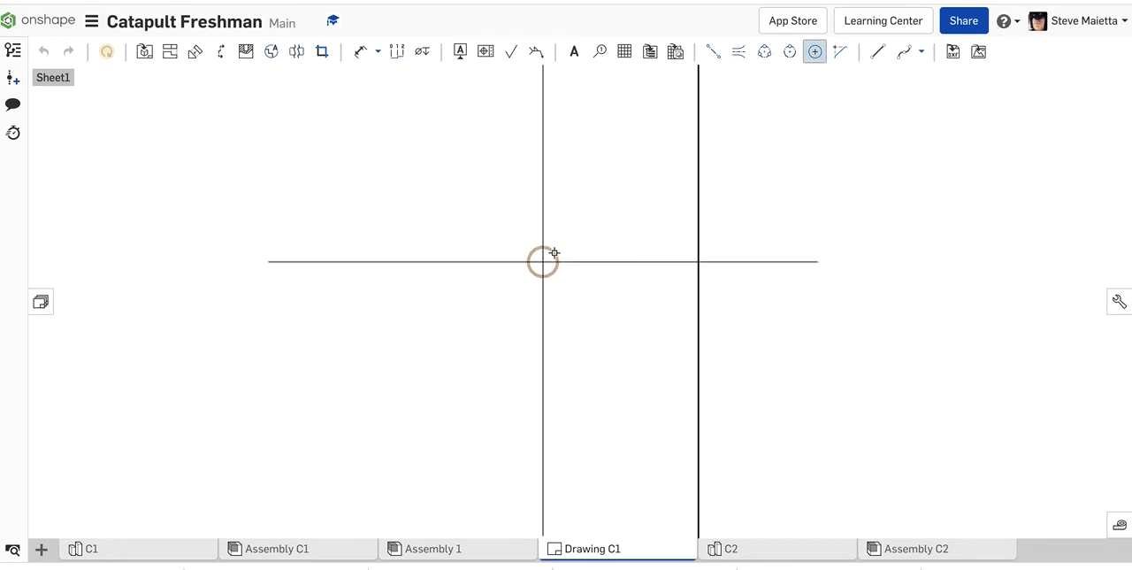
{"action": "scroll", "coordinate": [485, 297], "scroll_direction": "down", "scroll_amount": 5}
{"action": "scroll", "coordinate": [486, 297], "scroll_direction": "down", "scroll_amount": 4}
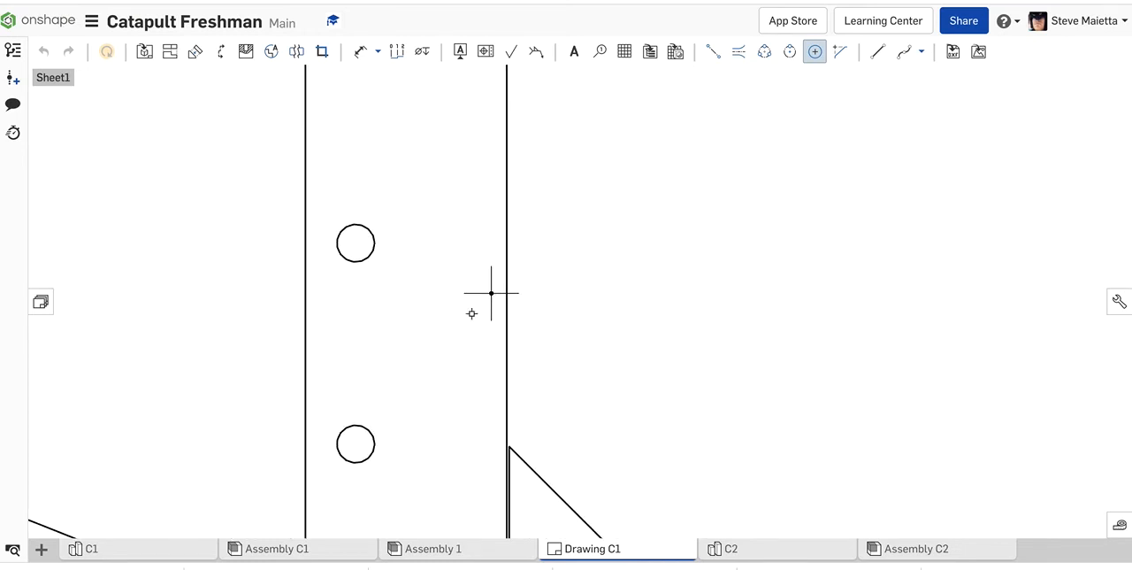
Step: Dimension the vertical distance from the upright's centermark to the brace's upper corner in the side view
{"action": "left_click", "coordinate": [360, 51]}
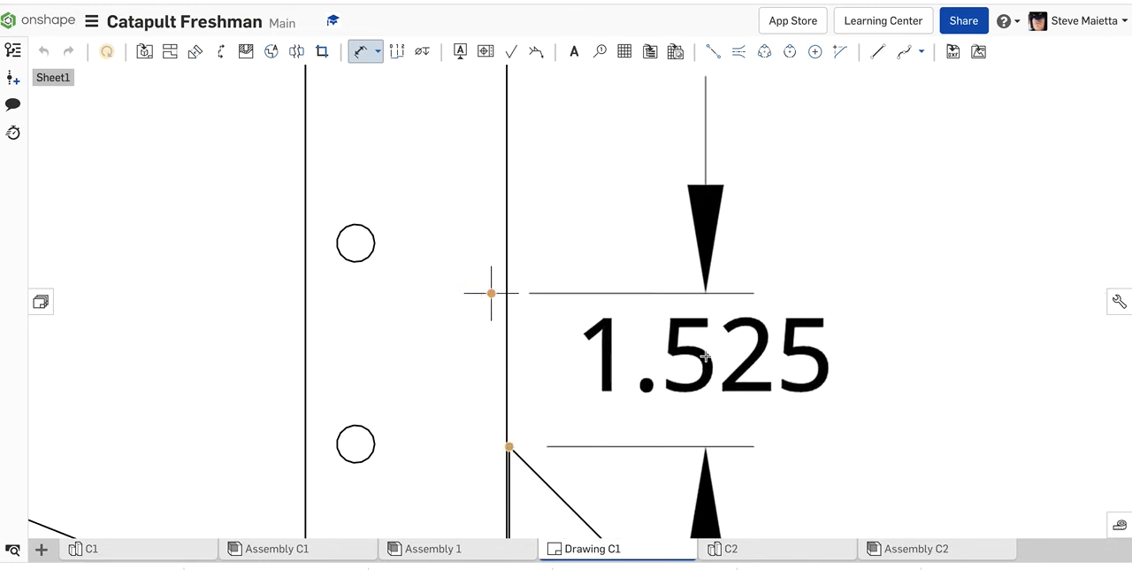
{"action": "left_click", "coordinate": [705, 357]}
{"action": "scroll", "coordinate": [578, 355], "scroll_direction": "down", "scroll_amount": 5}
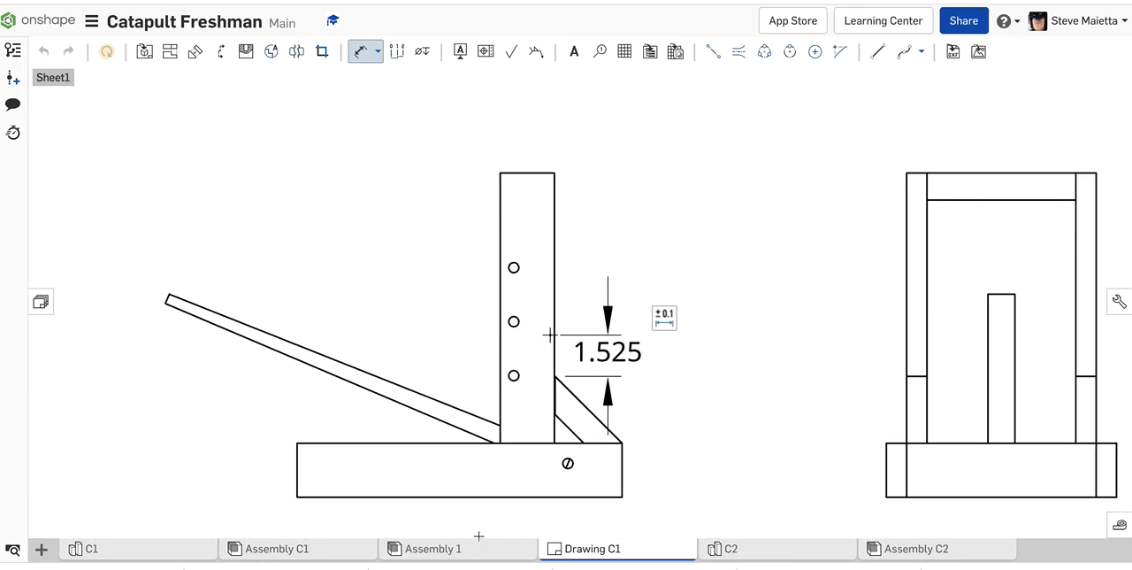
Step: In Assembly 1, set the Y offset of the mate between Upright <2> and Part 9 <1> to -1.525 in
{"action": "left_click", "coordinate": [468, 548]}
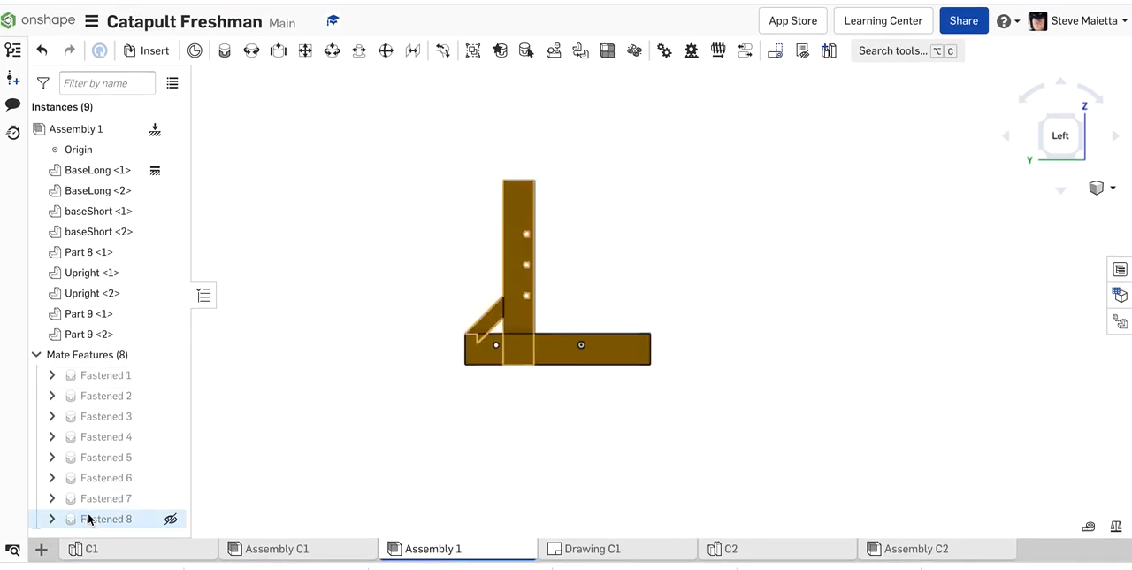
{"action": "mouse_move", "coordinate": [88, 519]}
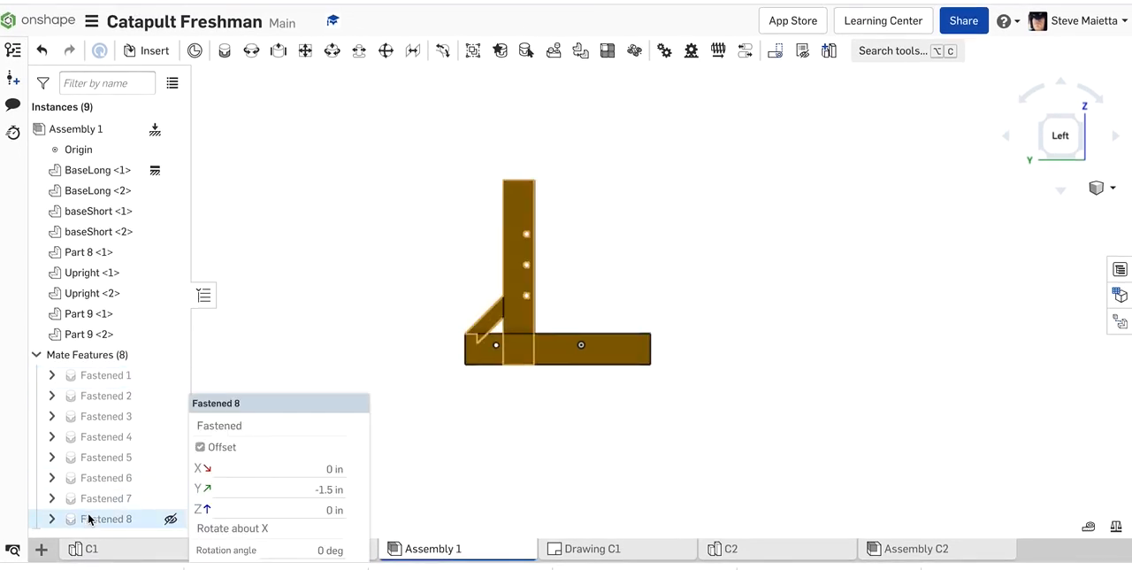
{"action": "double_click", "coordinate": [88, 518]}
{"action": "left_click", "coordinate": [328, 251]}
{"action": "left_click", "coordinate": [343, 247]}
{"action": "type", "text": "25"}
{"action": "key", "text": "Return"}
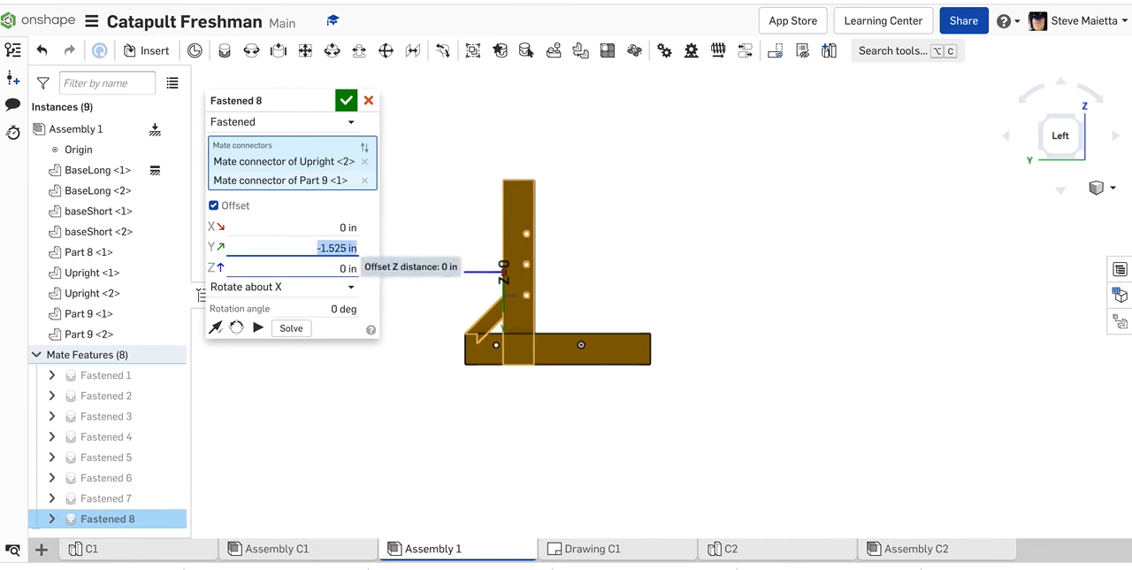
{"action": "left_click", "coordinate": [346, 100]}
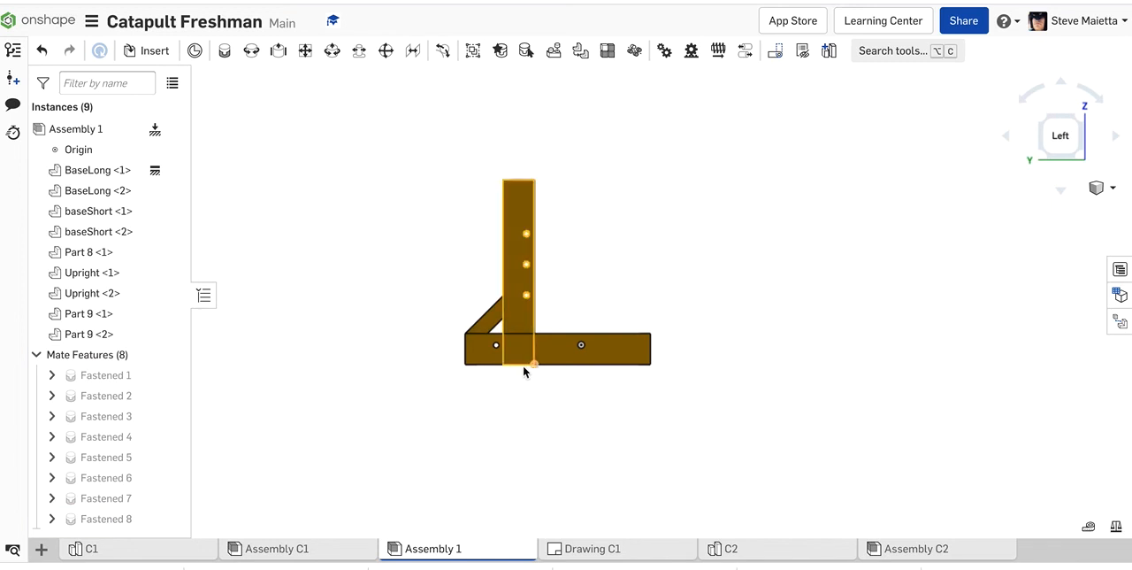
Step: Examine the upright's lower end against the base board's underside, and inspect the whole assembly at an angle from the right
{"action": "scroll", "coordinate": [533, 371], "scroll_direction": "down", "scroll_amount": 6}
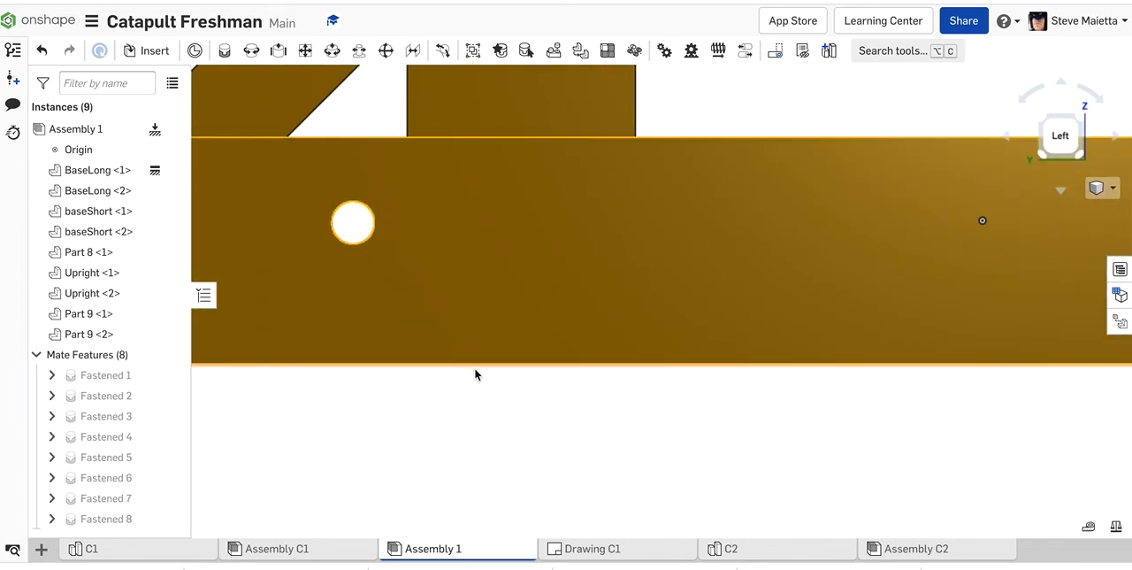
{"action": "scroll", "coordinate": [544, 366], "scroll_direction": "up", "scroll_amount": 5}
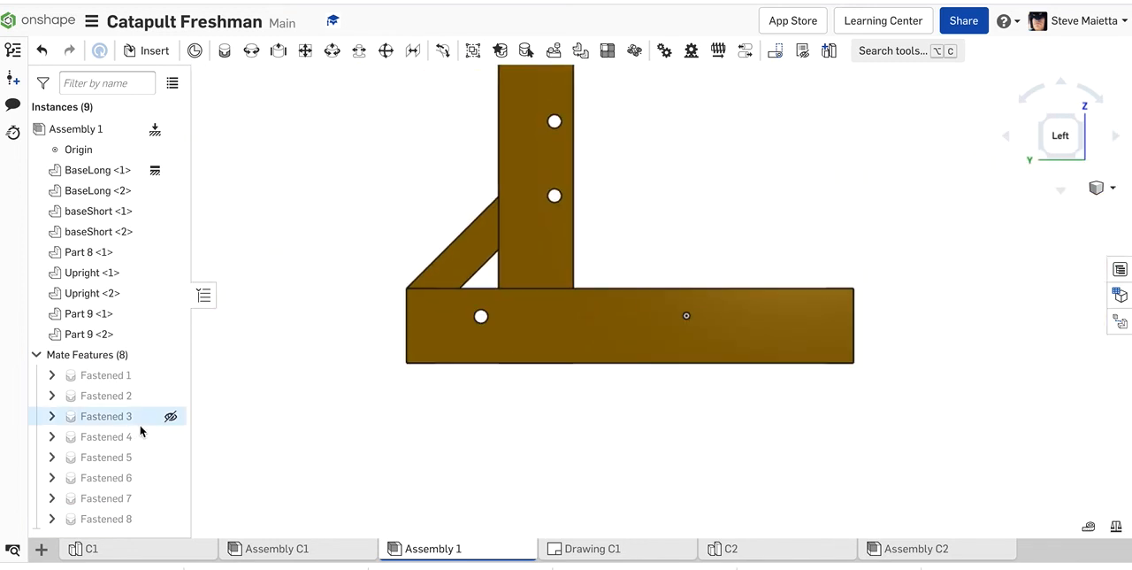
{"action": "mouse_move", "coordinate": [112, 518]}
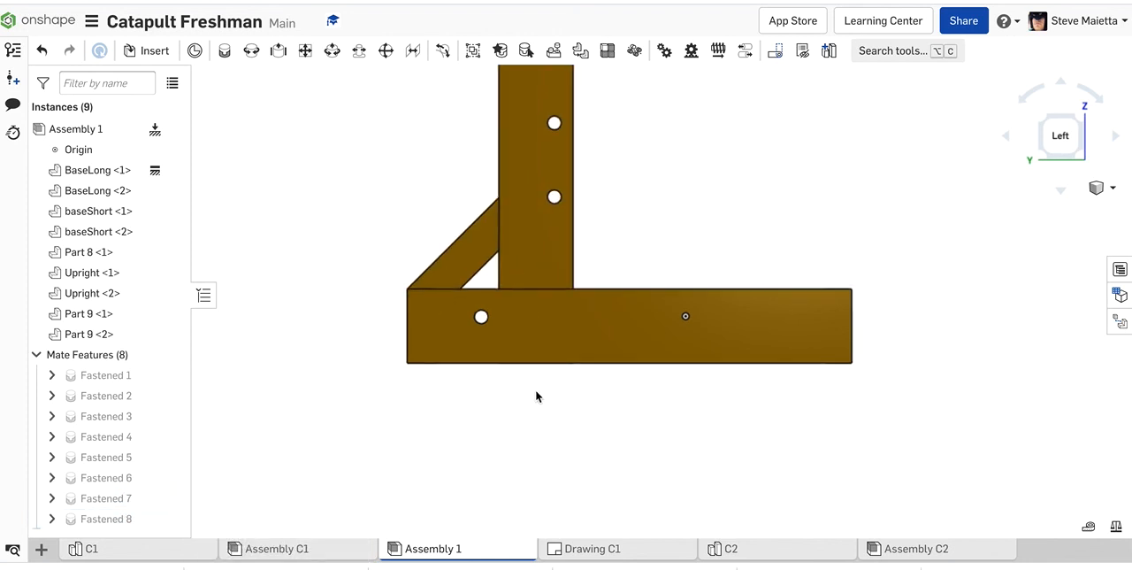
{"action": "scroll", "coordinate": [535, 394], "scroll_direction": "down", "scroll_amount": 3}
{"action": "right_click_drag", "start_coordinate": [535, 395], "coordinate": [396, 424]}
{"action": "scroll", "coordinate": [717, 382], "scroll_direction": "up", "scroll_amount": 3}
{"action": "right_click_drag", "start_coordinate": [715, 381], "coordinate": [684, 362]}
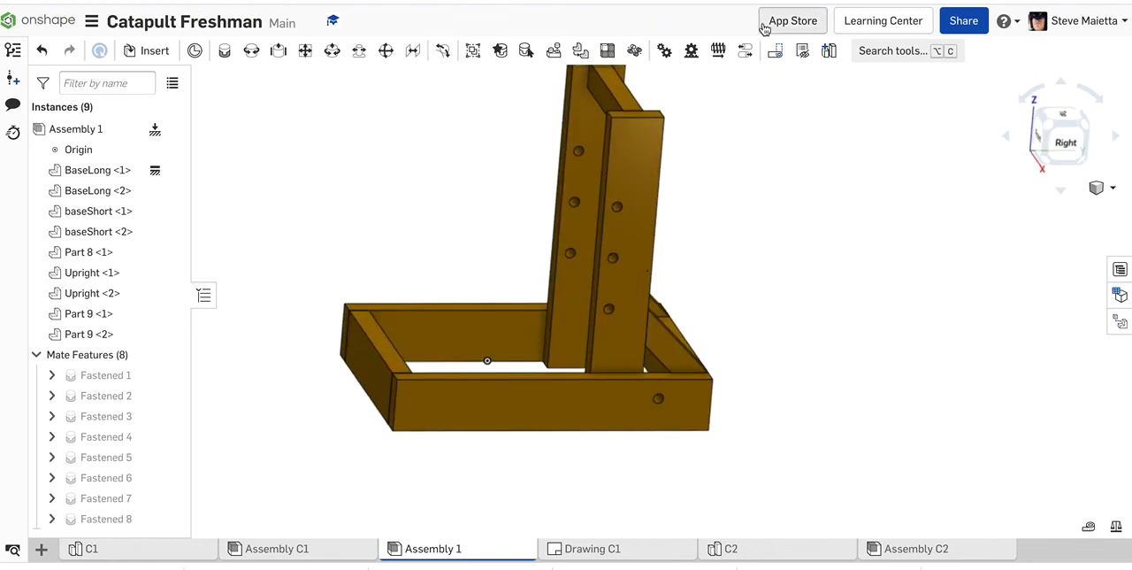